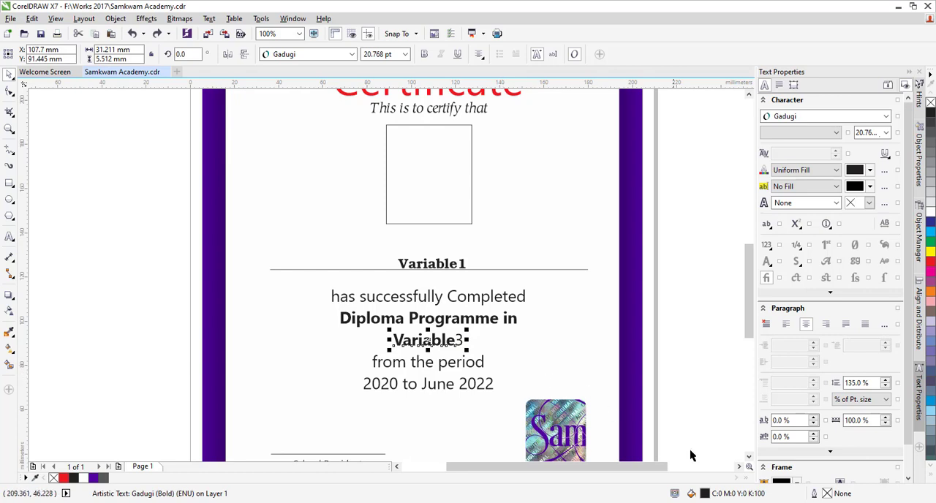
# Step: Examine the certificate's variable placeholders, including the student number text below the hologram badge
pyautogui.click(749, 456)
pyautogui.click(749, 456)
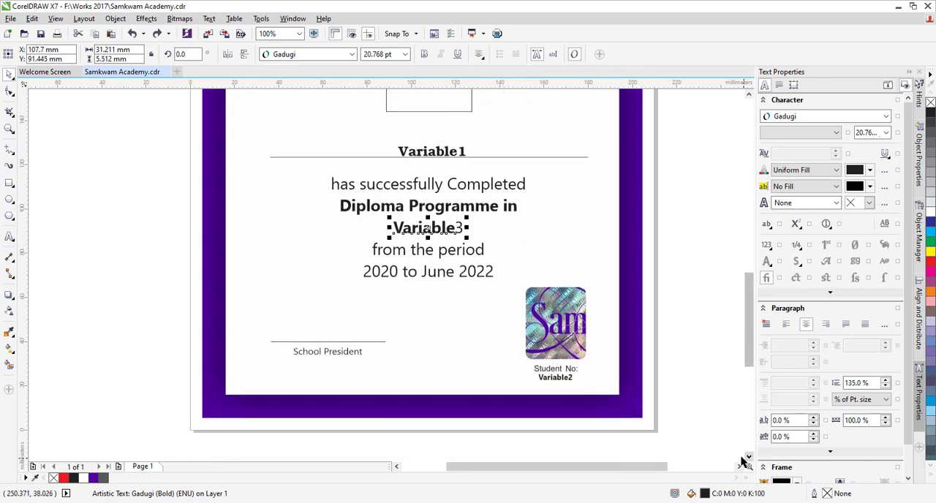
pyautogui.click(545, 386)
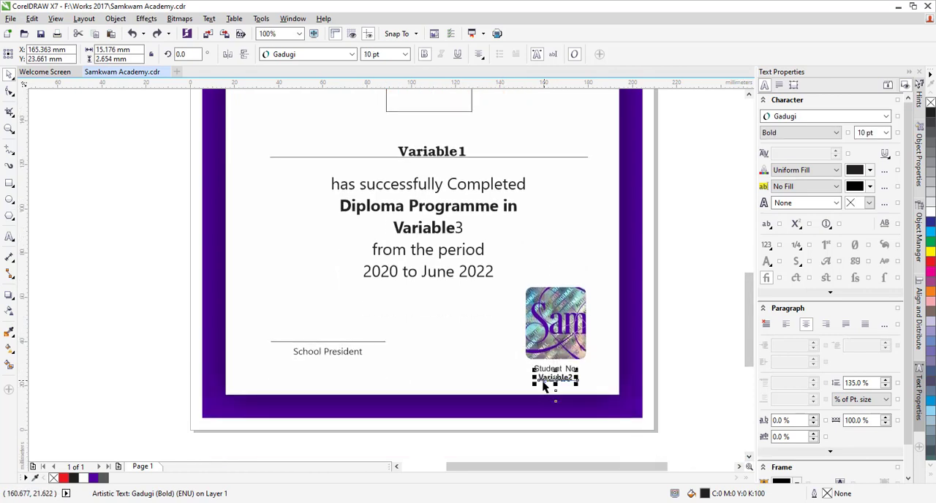
pyautogui.click(589, 384)
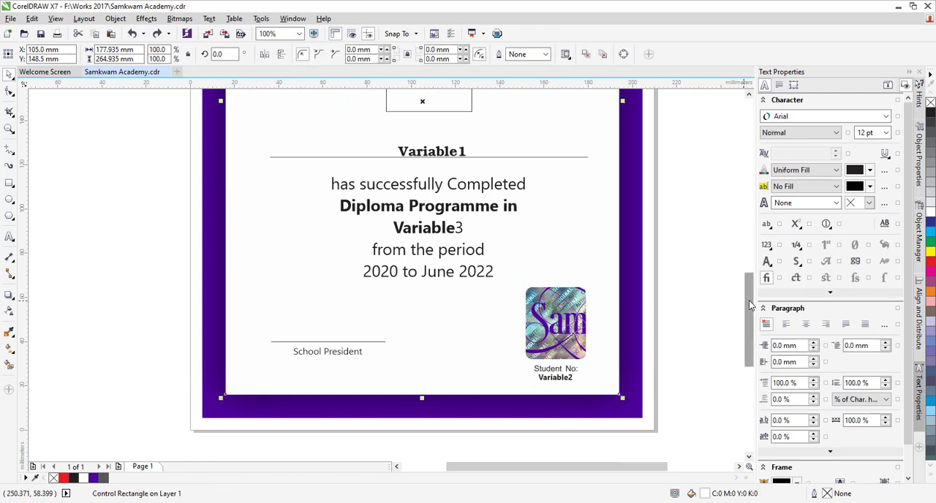
pyautogui.moveTo(747, 302); pyautogui.dragTo(747, 287)
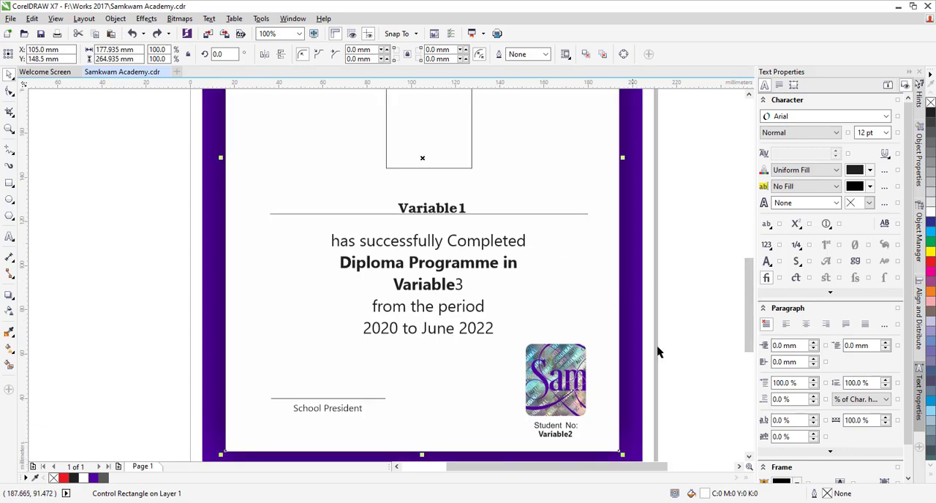
# Step: Switch to the names workbook in Excel and examine the Variable1, Variable2 and Variable3 columns and their records
pyautogui.click(468, 502)
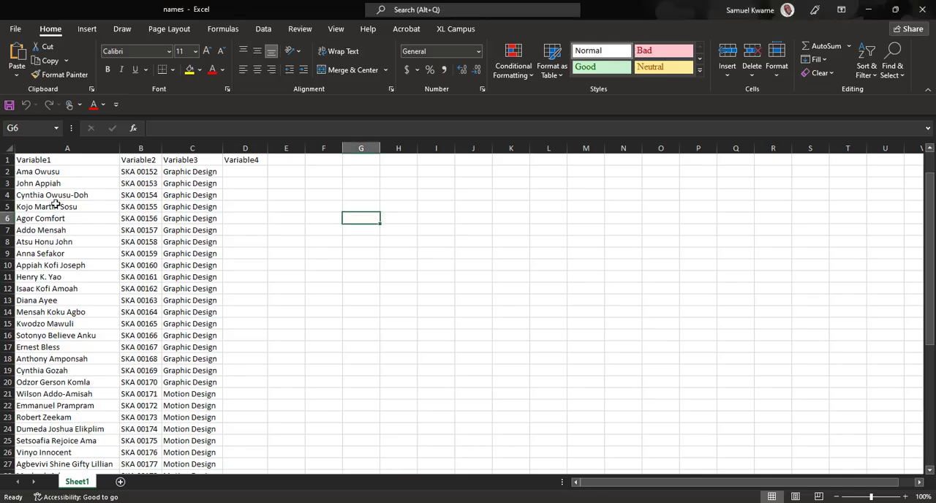
pyautogui.click(37, 161)
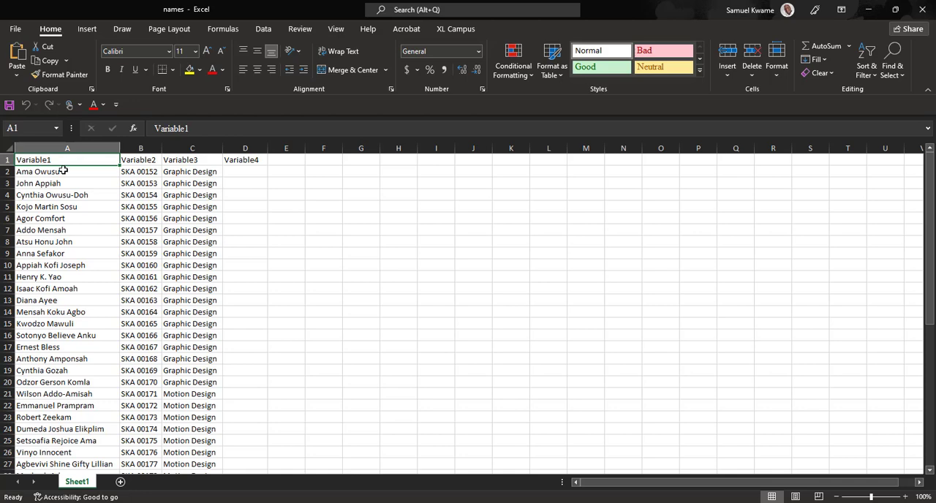
pyautogui.scroll(-5, 73, 219)
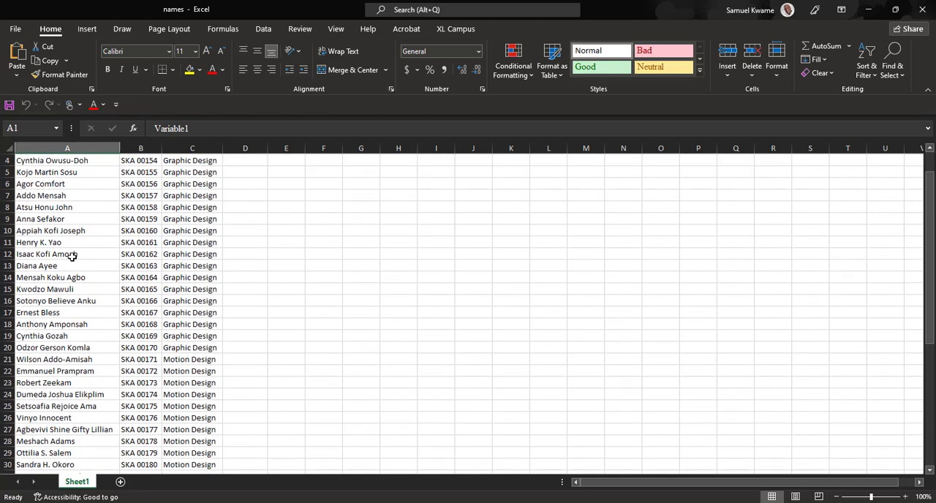
pyautogui.scroll(5, 73, 248)
pyautogui.click(141, 161)
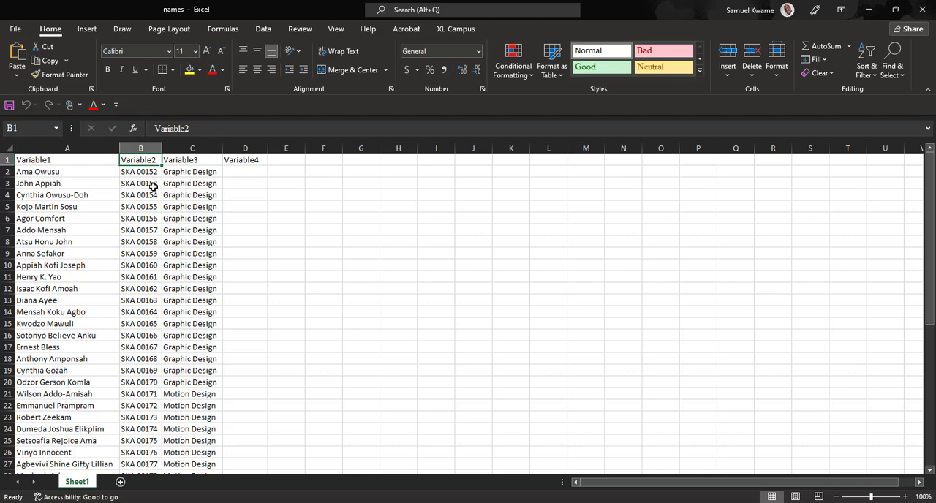
pyautogui.scroll(-2, 154, 186)
pyautogui.scroll(2, 176, 186)
pyautogui.scroll(-1, 191, 304)
pyautogui.scroll(1, 190, 304)
pyautogui.scroll(-3, 194, 377)
pyautogui.scroll(-1, 198, 381)
pyautogui.scroll(-2, 196, 381)
pyautogui.scroll(6, 193, 370)
pyautogui.click(139, 195)
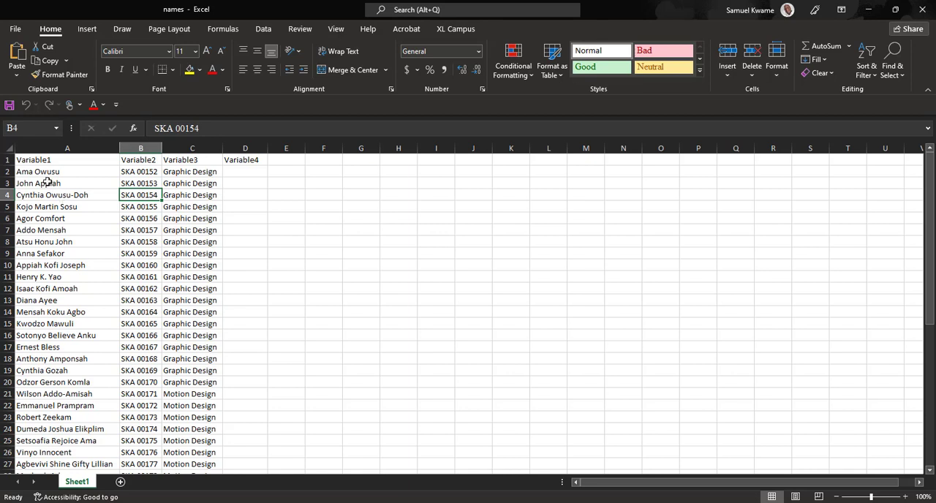
# Step: Save a copy of the workbook as "certificate names" in Text (Tab delimited) format in the Certifcate folder
pyautogui.click(15, 32)
pyautogui.click(74, 184)
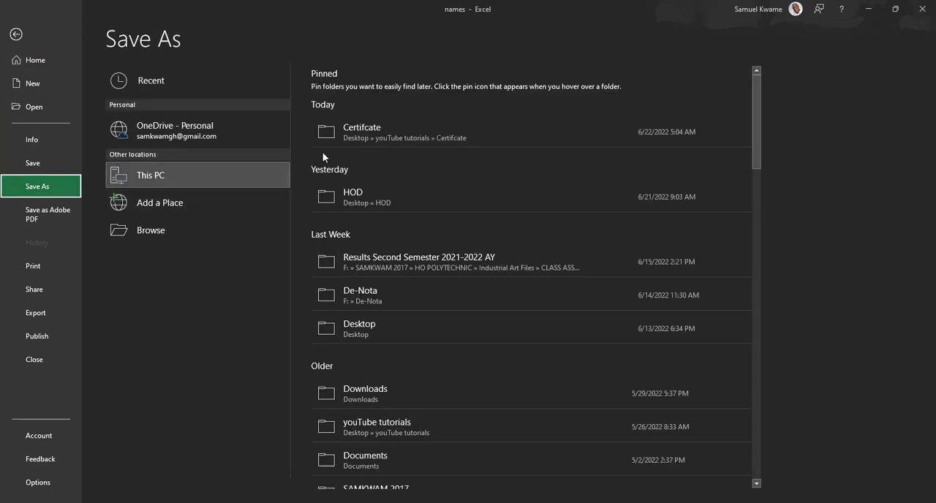
pyautogui.click(397, 134)
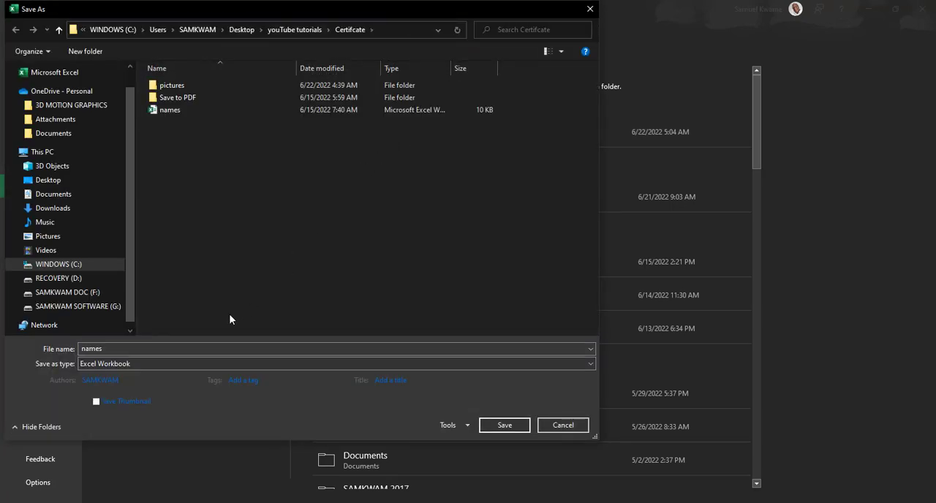
pyautogui.doubleClick(123, 349)
pyautogui.click(79, 349)
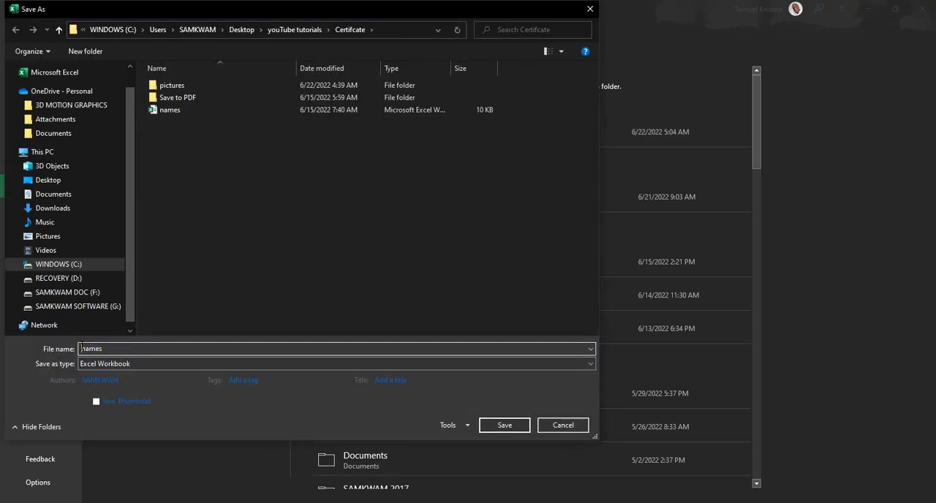
pyautogui.write('certificate')
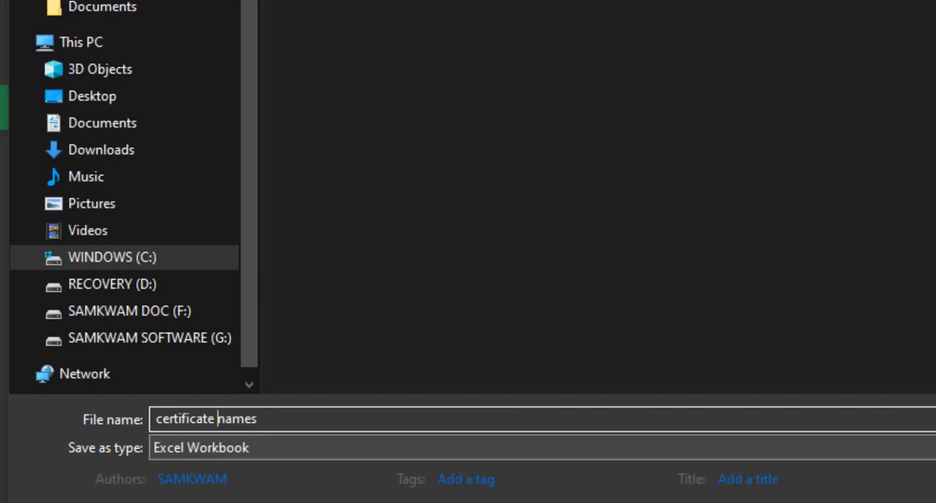
pyautogui.click(543, 448)
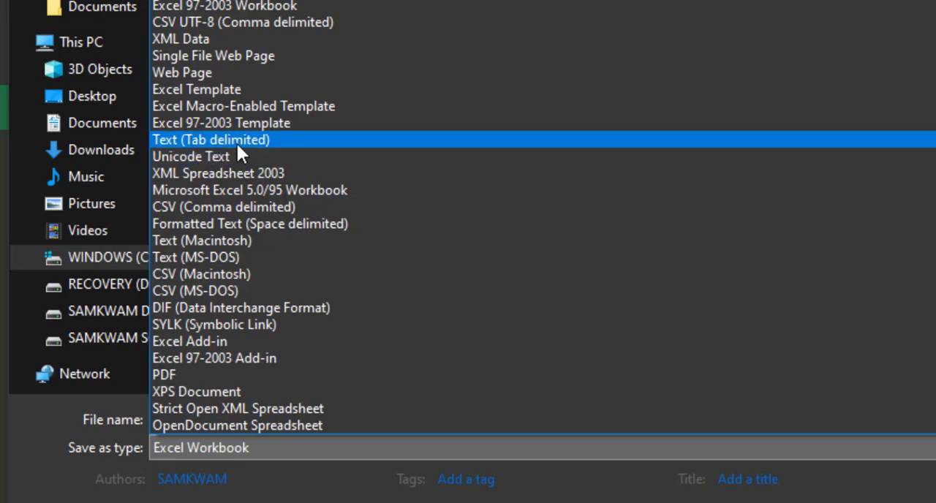
pyautogui.click(257, 141)
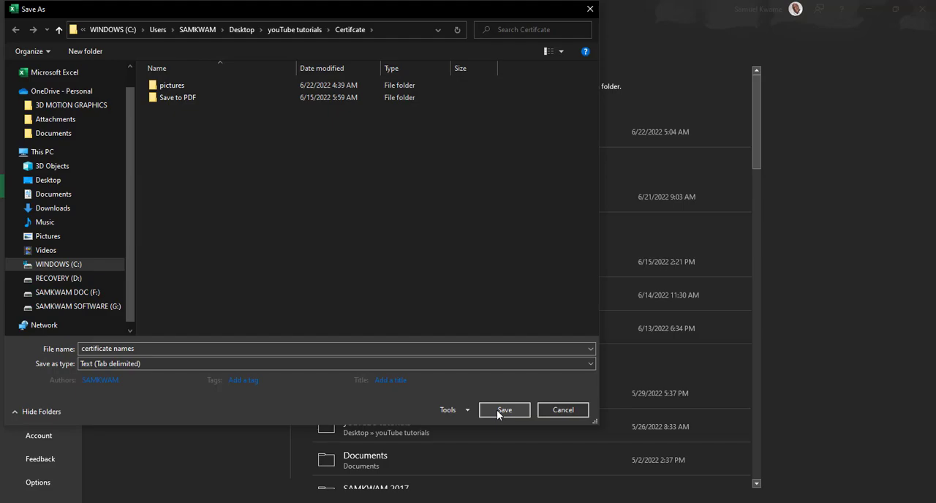
pyautogui.click(497, 409)
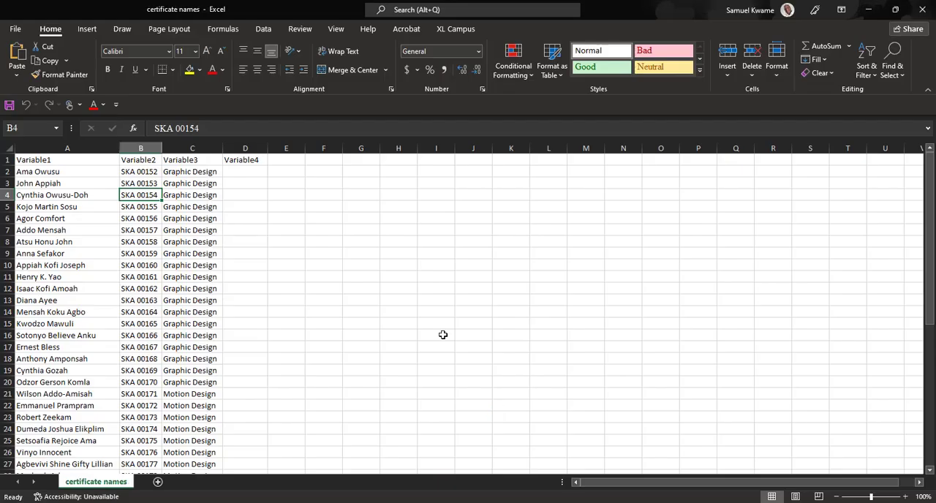
# Step: Close the workbook, preview the "certificate names" text file in the Certifcate folder, and return to the certificate in CorelDRAW
pyautogui.click(930, 16)
pyautogui.click(271, 502)
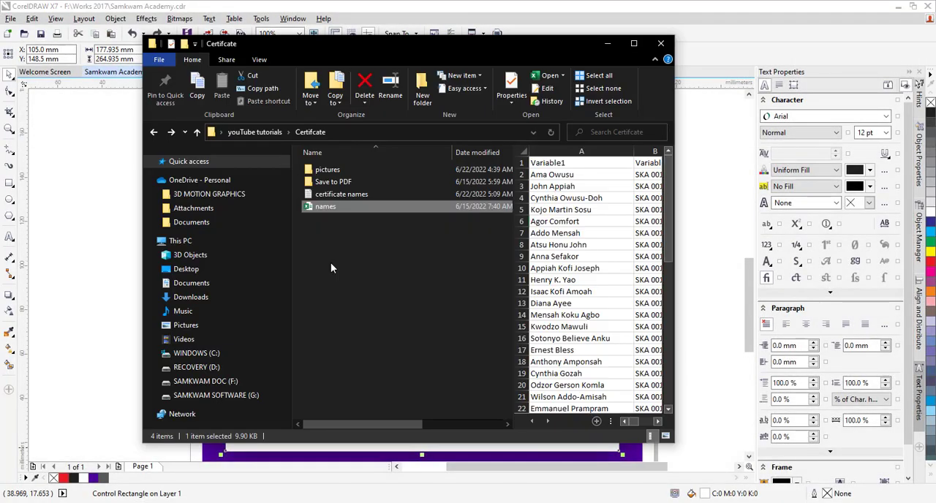
pyautogui.click(349, 246)
pyautogui.click(327, 195)
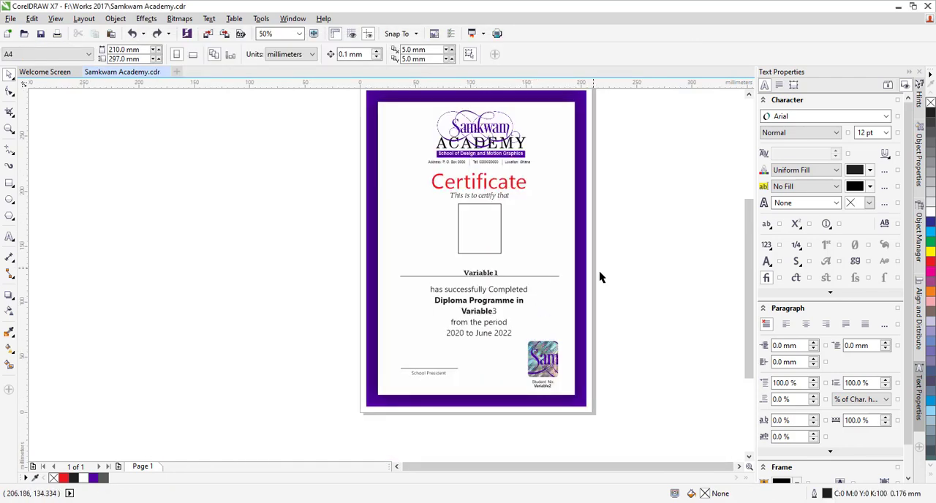
pyautogui.scroll(2, 602, 276)
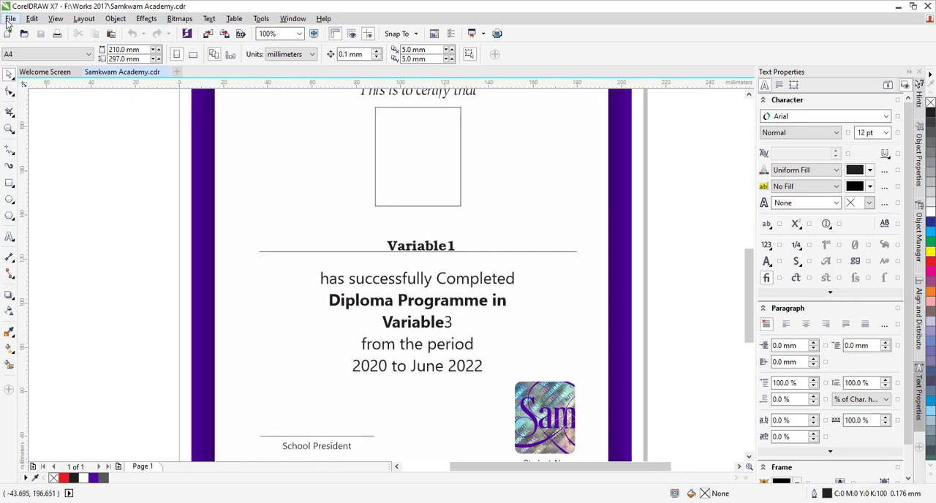
# Step: Create a print merge that imports its text from the certificate names file, accepting the fields Variable1 to Variable4
pyautogui.click(10, 19)
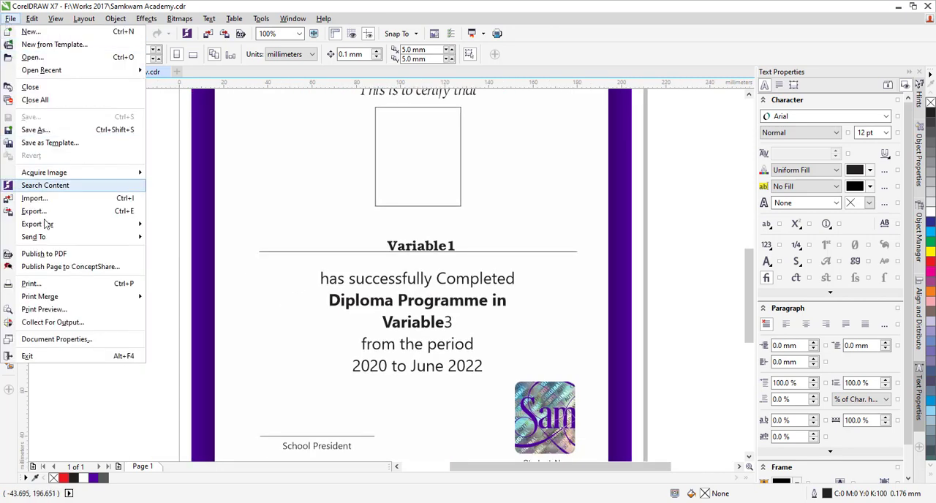
pyautogui.moveTo(52, 300)
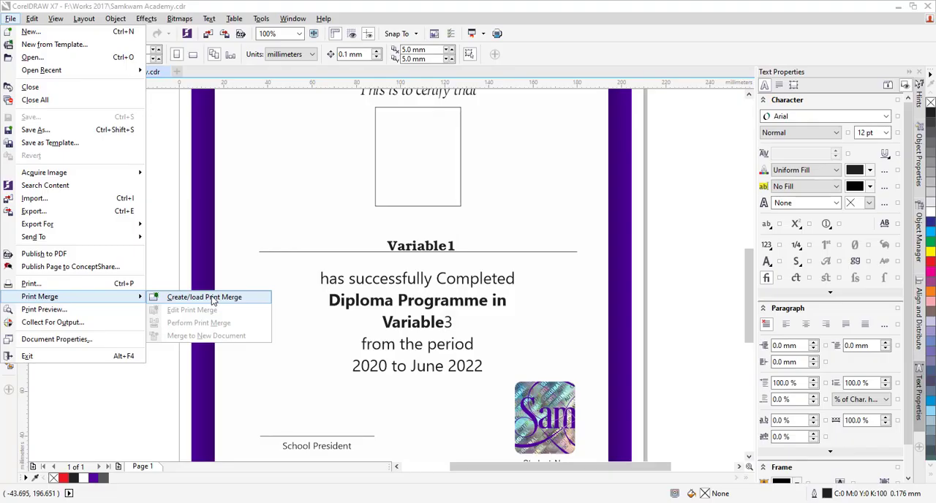
pyautogui.click(476, 347)
pyautogui.moveTo(408, 119); pyautogui.dragTo(424, 118)
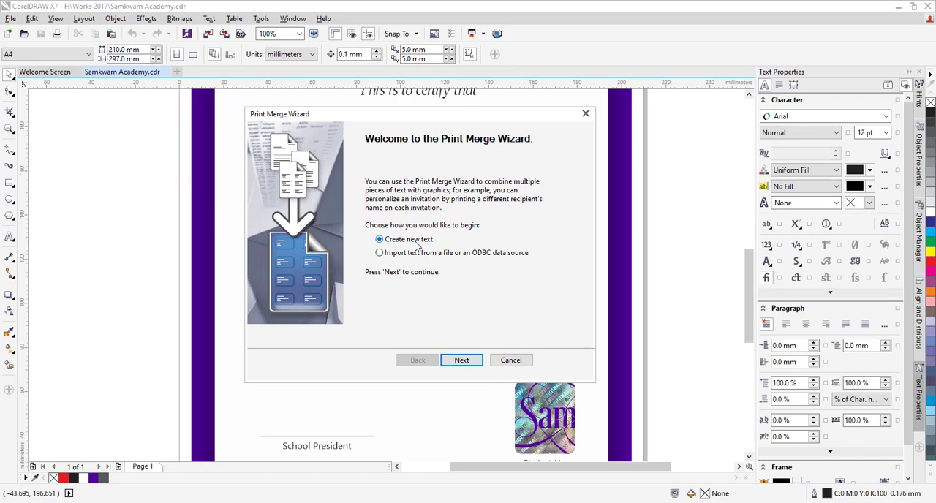
pyautogui.click(379, 253)
pyautogui.click(462, 359)
pyautogui.click(490, 190)
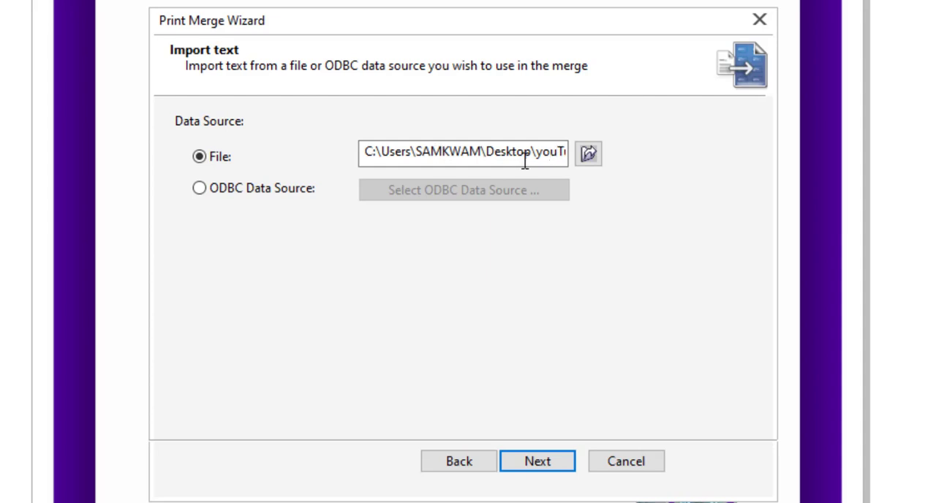
pyautogui.click(537, 462)
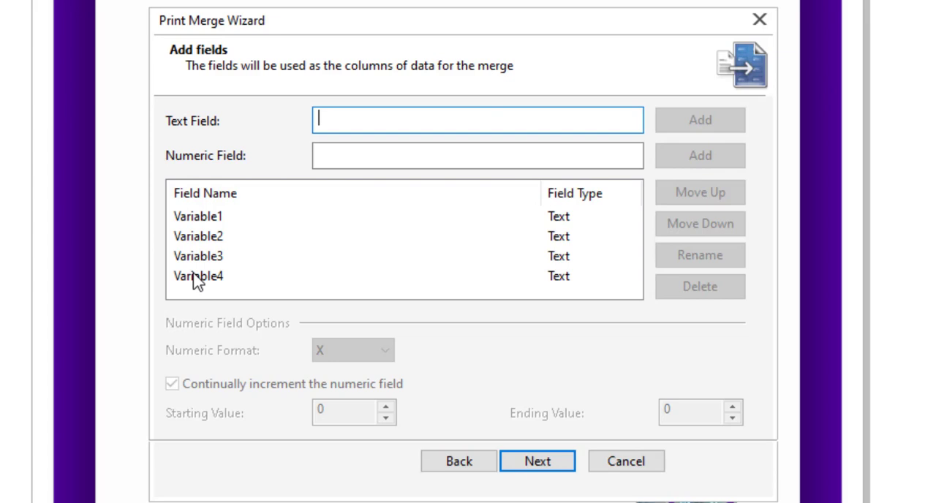
pyautogui.click(538, 462)
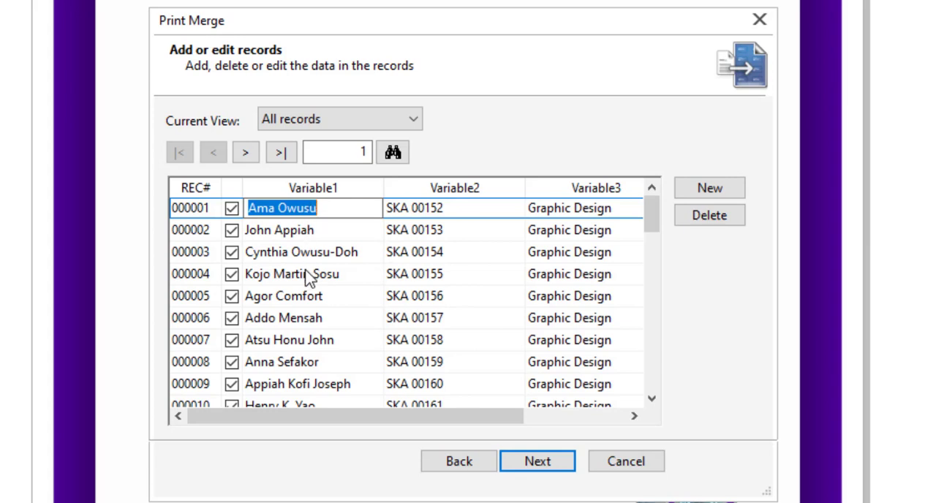
# Step: Review the imported print merge records across the Variable1, Variable2 and Variable3 columns
pyautogui.scroll(-2, 301, 395)
pyautogui.scroll(2, 300, 395)
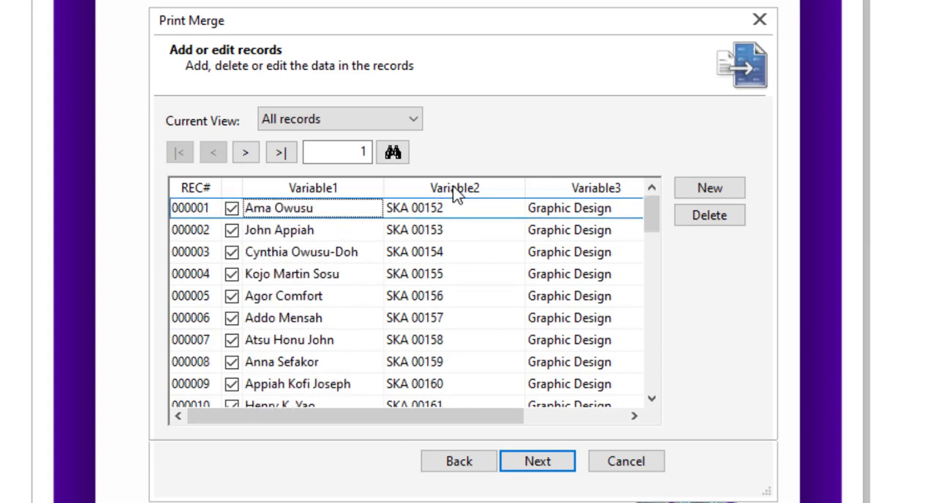
pyautogui.scroll(-1, 456, 328)
pyautogui.scroll(1, 459, 329)
pyautogui.scroll(-1, 569, 333)
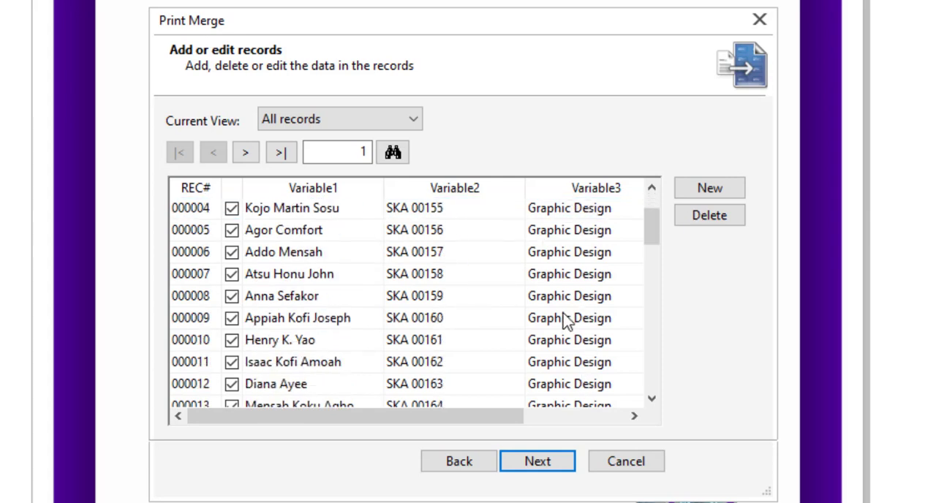
pyautogui.scroll(1, 579, 230)
pyautogui.scroll(-4, 582, 223)
pyautogui.scroll(-10, 278, 364)
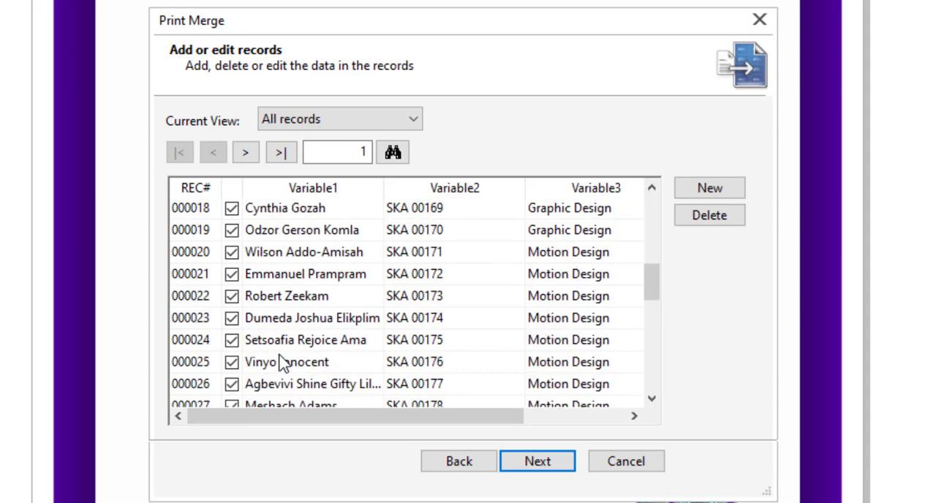
# Step: Finish the print merge setup without saving the data settings, and reposition the floating Print Merge controls
pyautogui.click(538, 463)
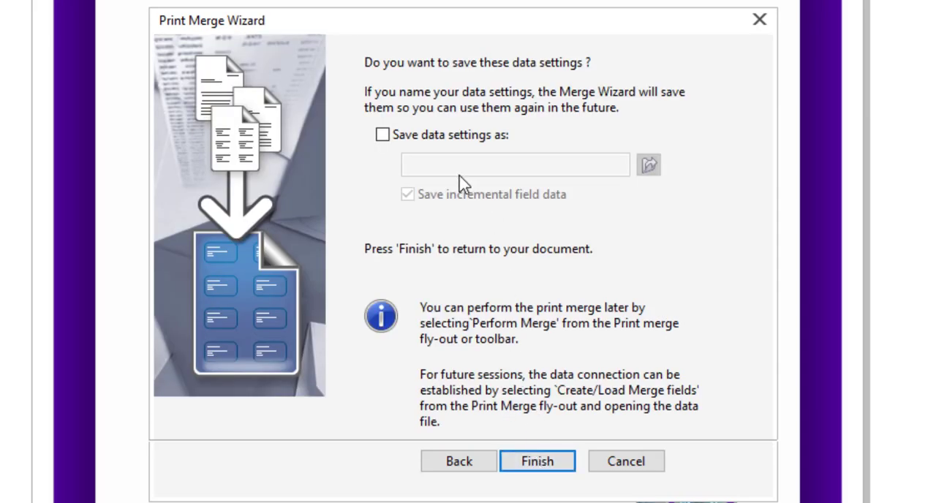
pyautogui.click(533, 466)
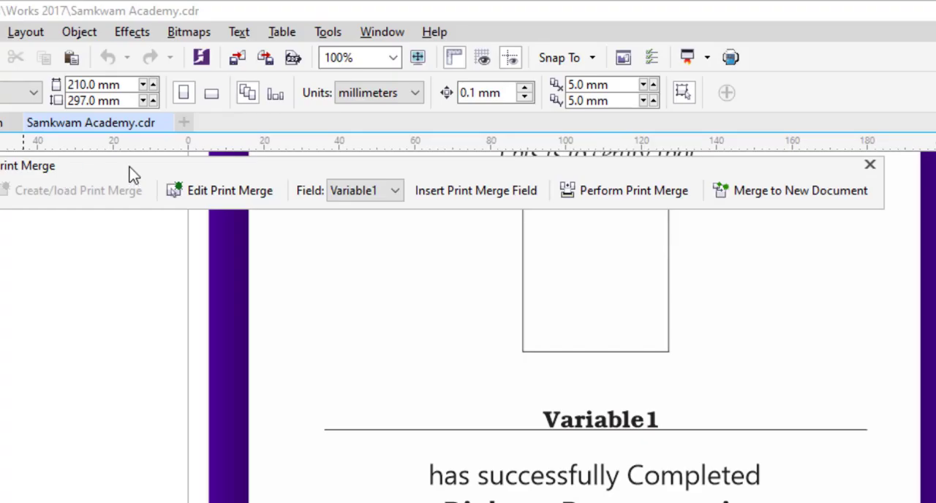
pyautogui.moveTo(132, 168); pyautogui.dragTo(163, 181)
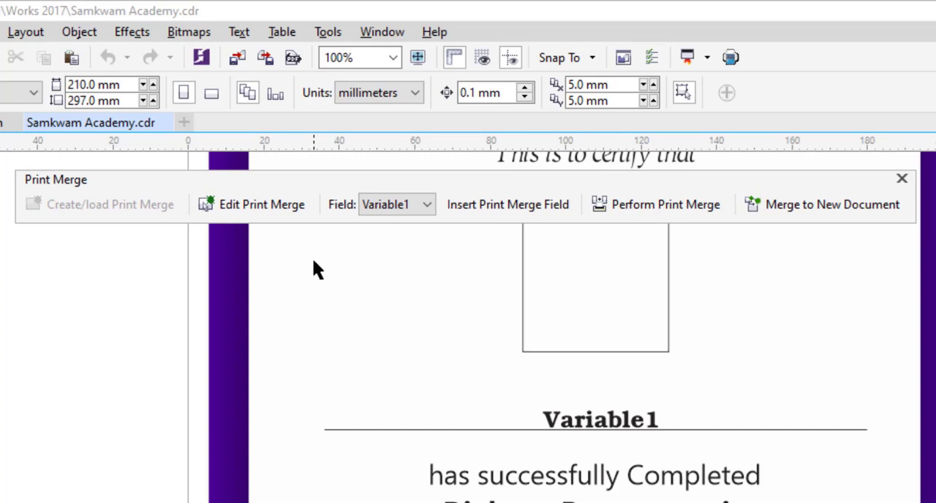
# Step: Insert the Variable1 print merge field and place it just above the Variable1 placeholder on the name line
pyautogui.click(430, 208)
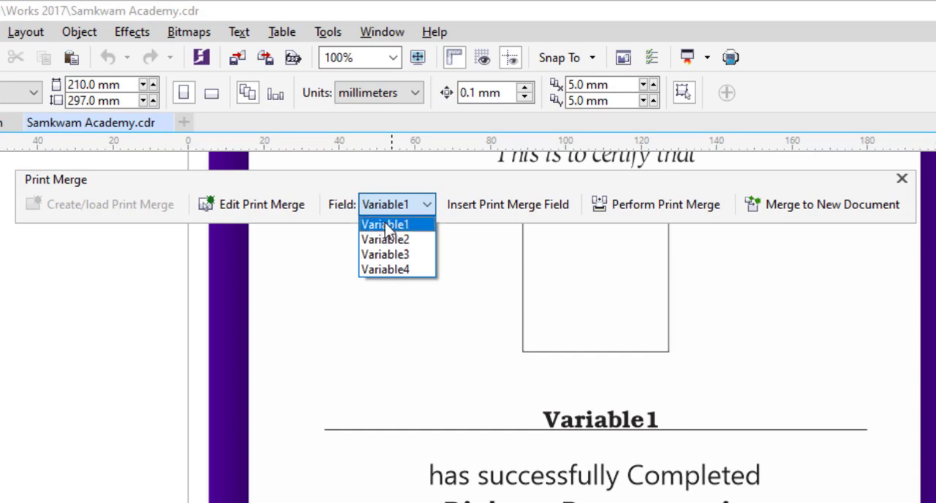
pyautogui.click(387, 226)
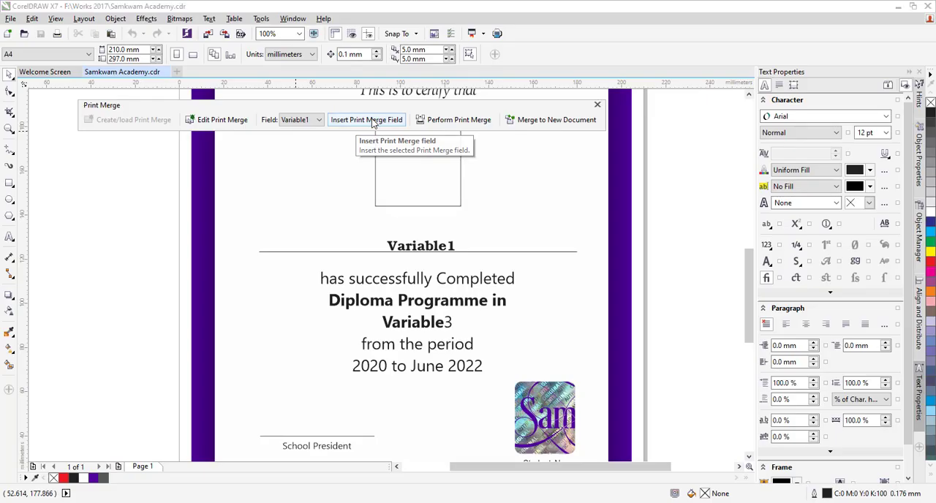
pyautogui.click(372, 120)
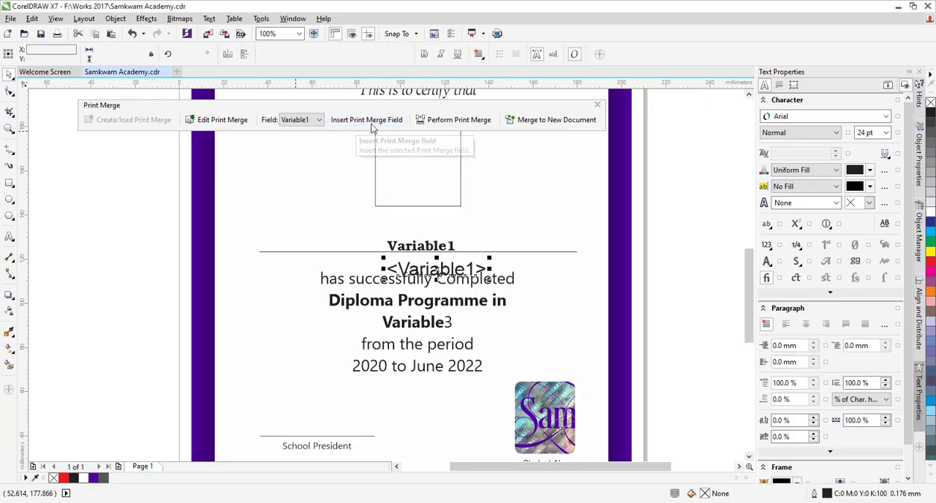
pyautogui.moveTo(437, 269); pyautogui.dragTo(424, 221)
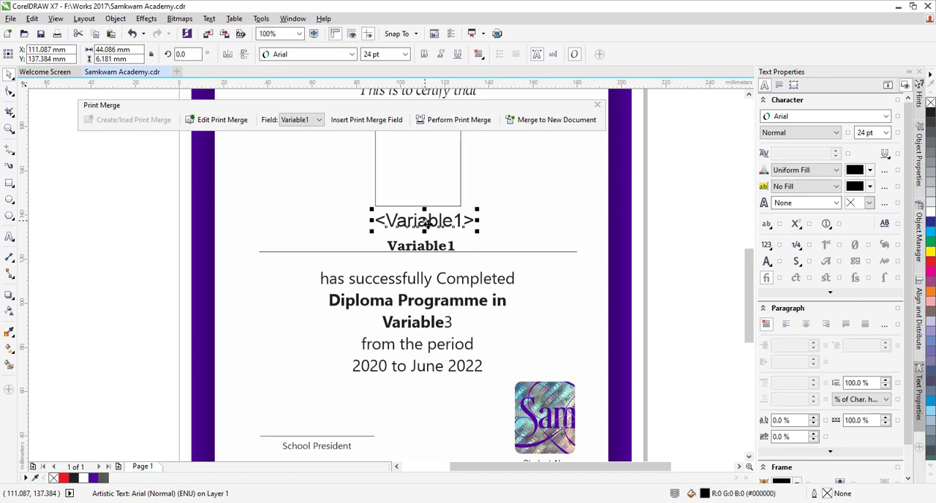
# Step: Insert the Variable2 print merge field and place it just below the Variable2 placeholder under Student No
pyautogui.click(319, 121)
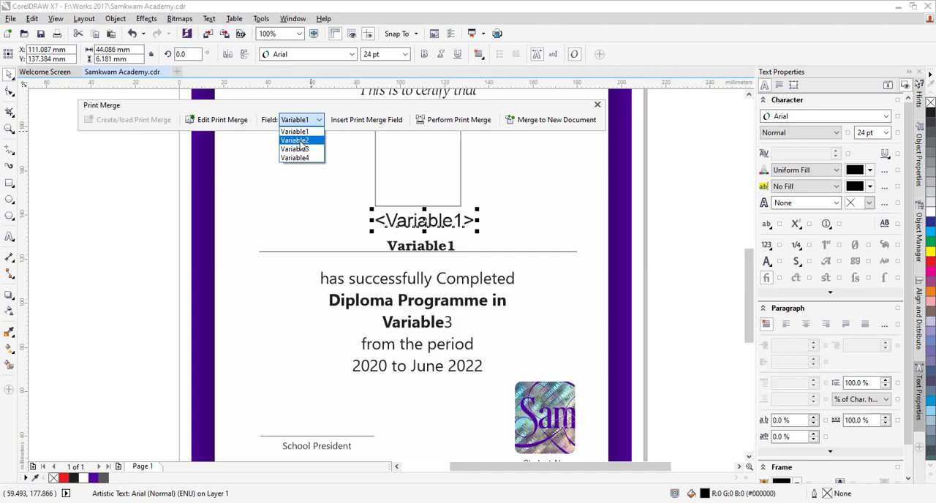
pyautogui.click(299, 141)
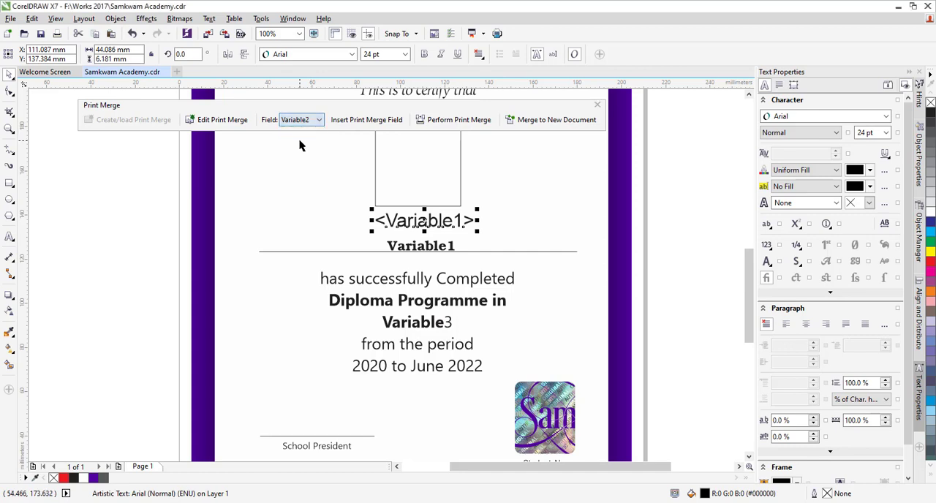
pyautogui.click(351, 125)
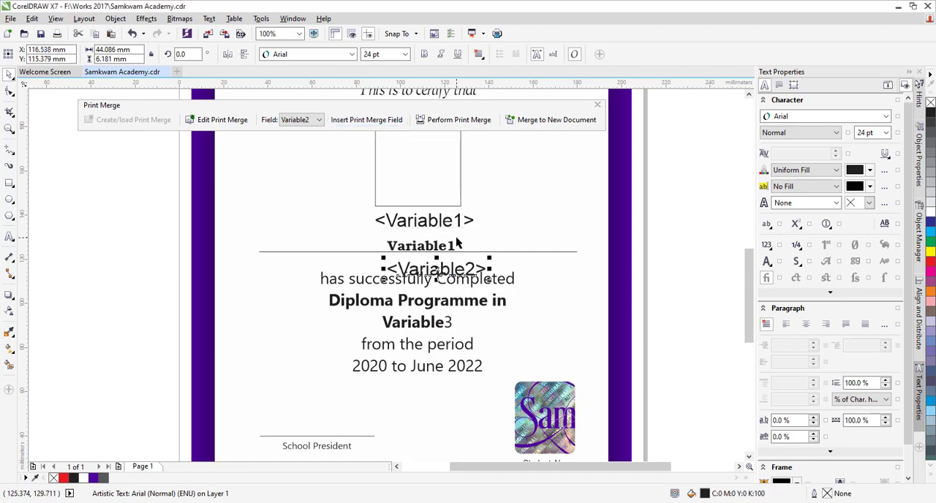
pyautogui.scroll(-1, 455, 237)
pyautogui.moveTo(453, 249); pyautogui.dragTo(504, 356)
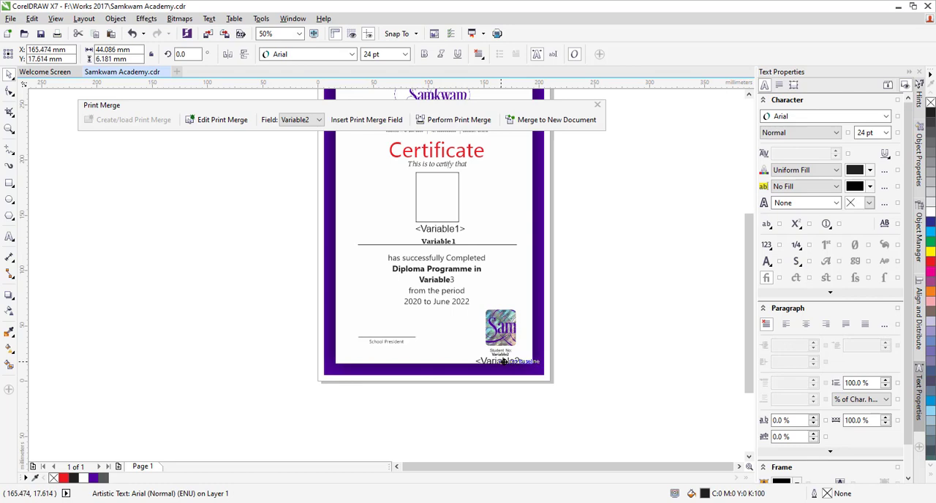
# Step: Insert the Variable3 print merge field and place it just below the Variable3 placeholder in the programme text
pyautogui.scroll(1, 464, 267)
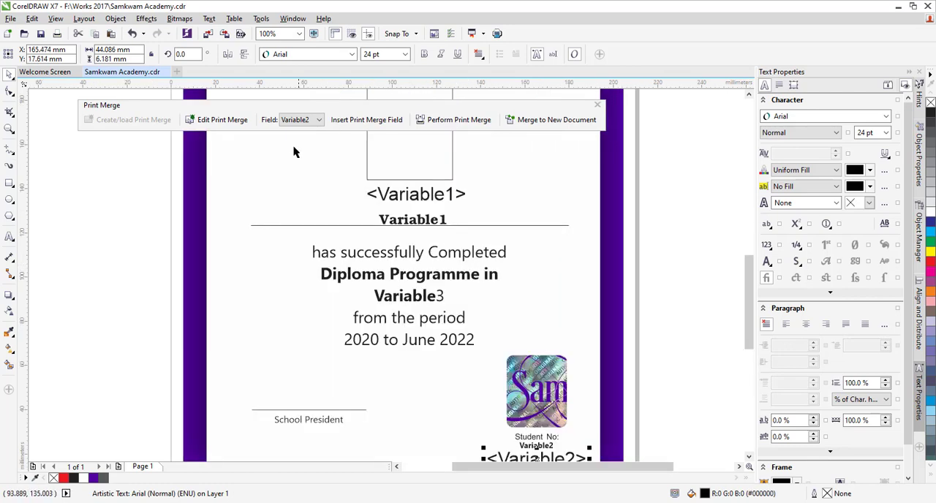
pyautogui.click(315, 120)
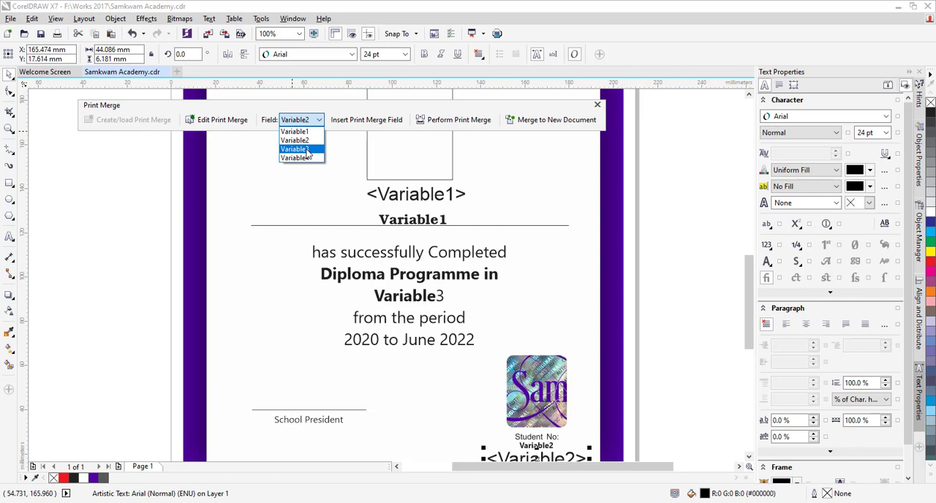
pyautogui.click(307, 150)
pyautogui.moveTo(362, 120); pyautogui.dragTo(436, 311)
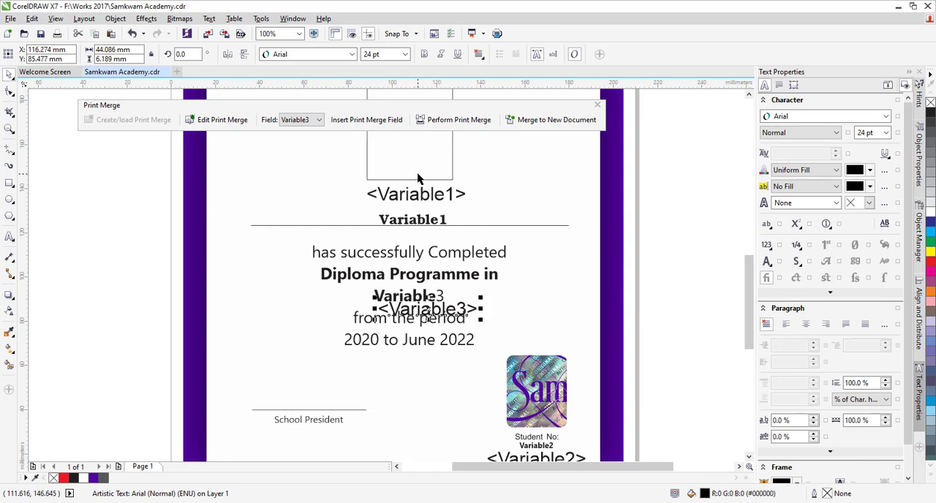
# Step: Move the Variable1 merge field down closer to the Variable1 placeholder on the name line
pyautogui.scroll(1, 419, 178)
pyautogui.click(421, 219)
pyautogui.moveTo(419, 220); pyautogui.dragTo(417, 234)
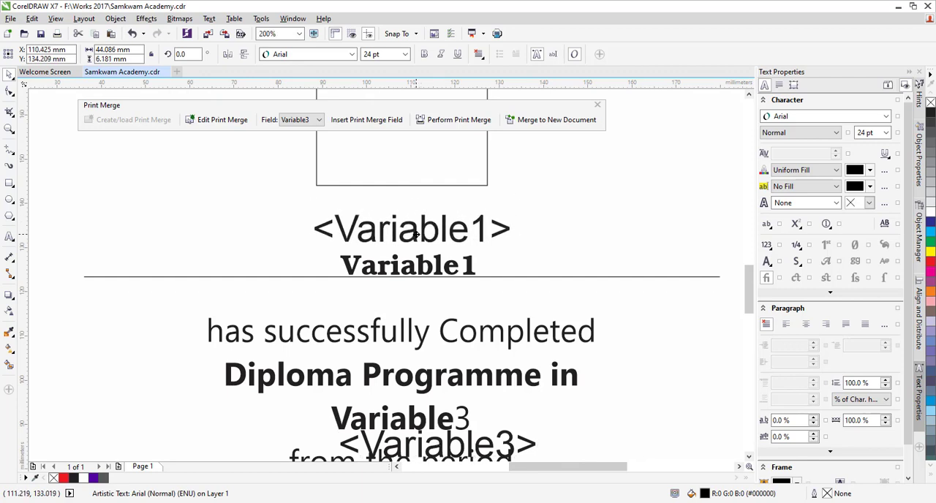
pyautogui.click(415, 233)
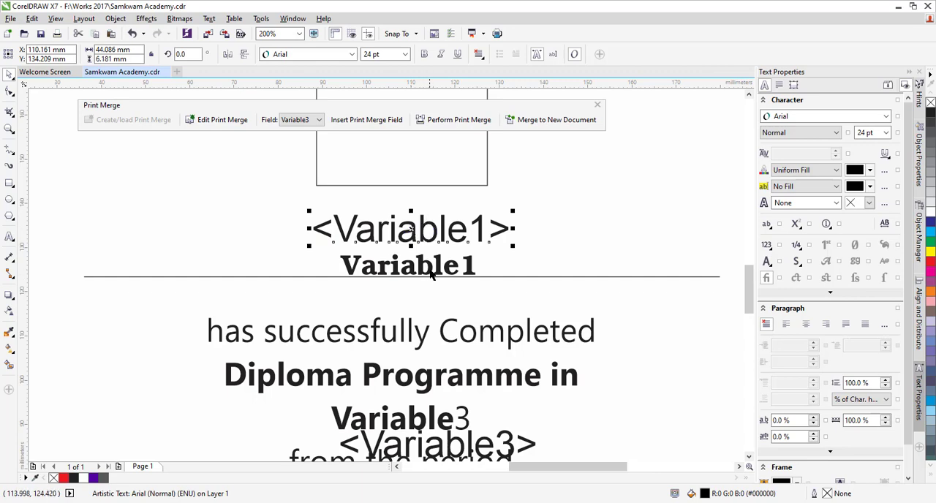
# Step: Format the Variable1 merge field like its placeholder, in ITC Bookman Demi at 18 pt, with centred text alignment
pyautogui.click(433, 271)
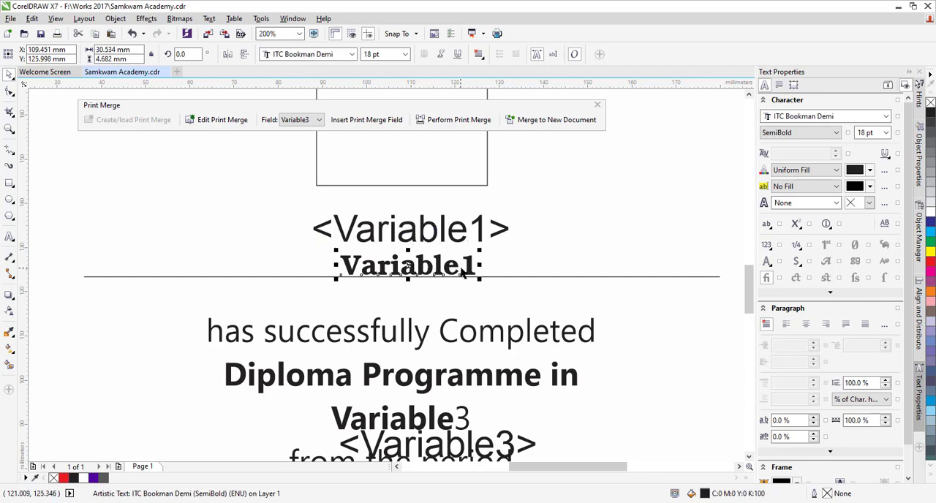
pyautogui.click(411, 232)
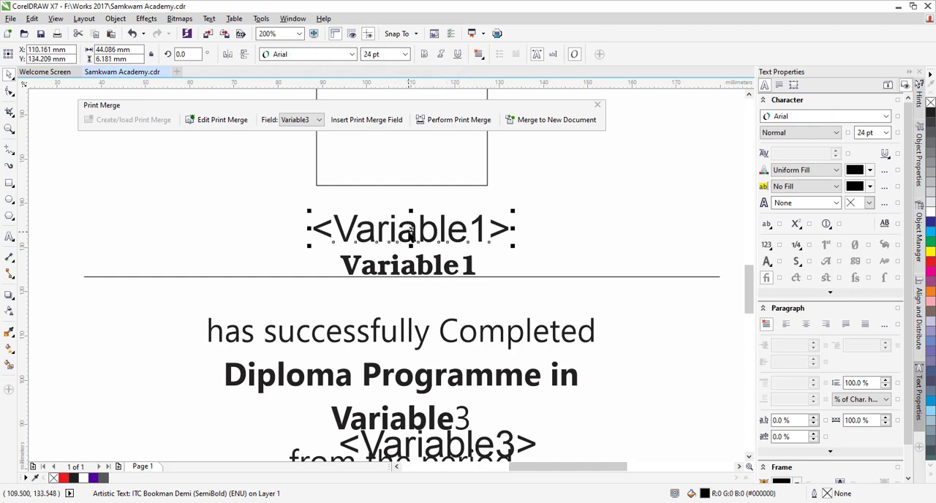
pyautogui.click(315, 55)
pyautogui.write('ITC Bookman Demi')
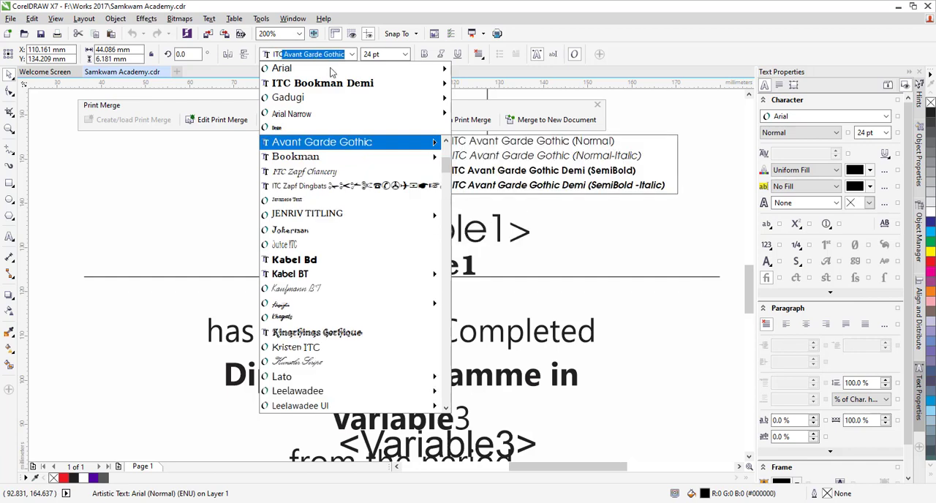
pyautogui.click(326, 85)
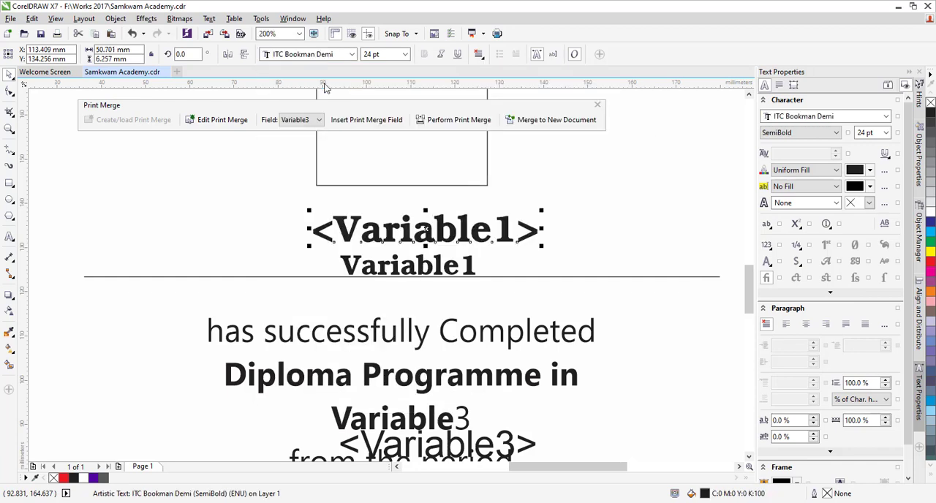
pyautogui.moveTo(383, 53); pyautogui.dragTo(361, 54)
pyautogui.write('18')
pyautogui.press('Return')
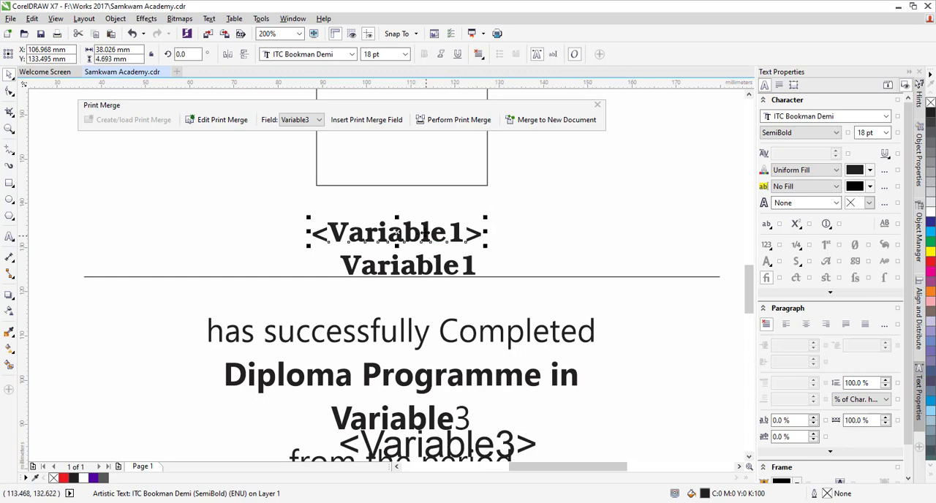
pyautogui.click(479, 54)
pyautogui.click(480, 95)
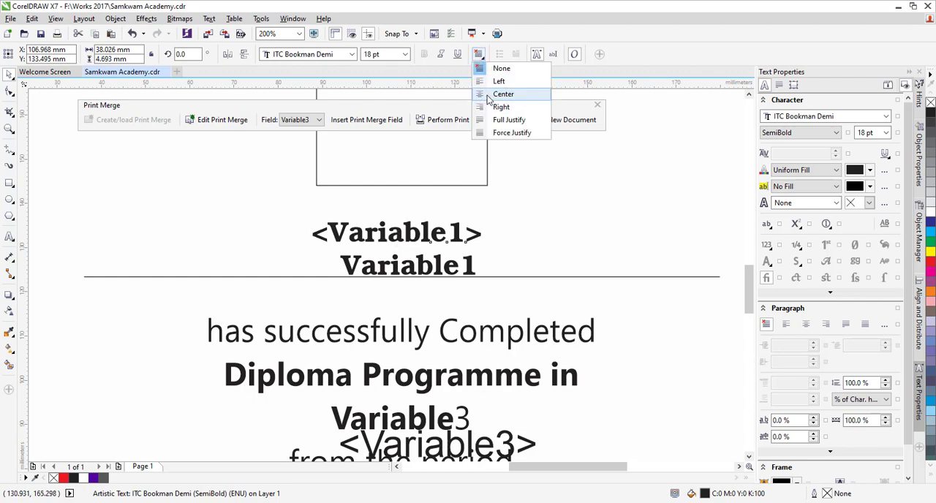
# Step: Delete the plain Variable1 placeholder and move the Variable1 merge field into its place on the name line
pyautogui.click(413, 271)
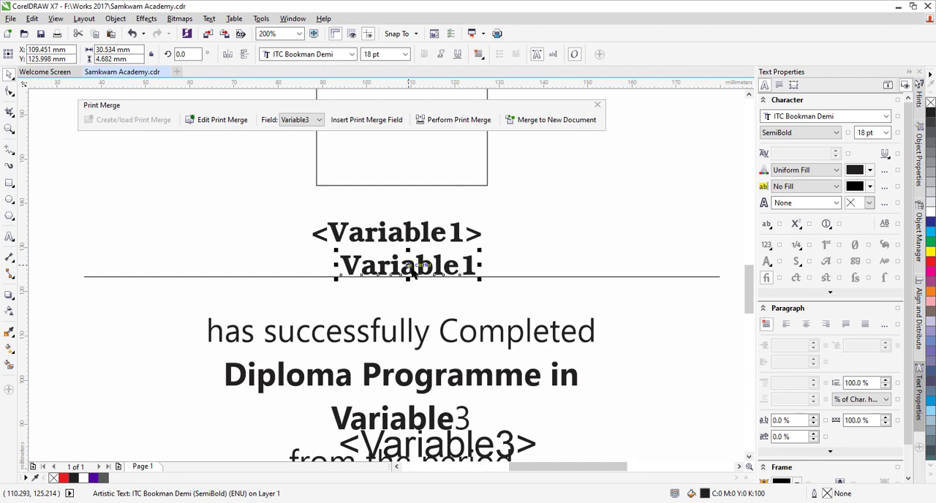
pyautogui.press('Delete')
pyautogui.moveTo(420, 236); pyautogui.dragTo(415, 265)
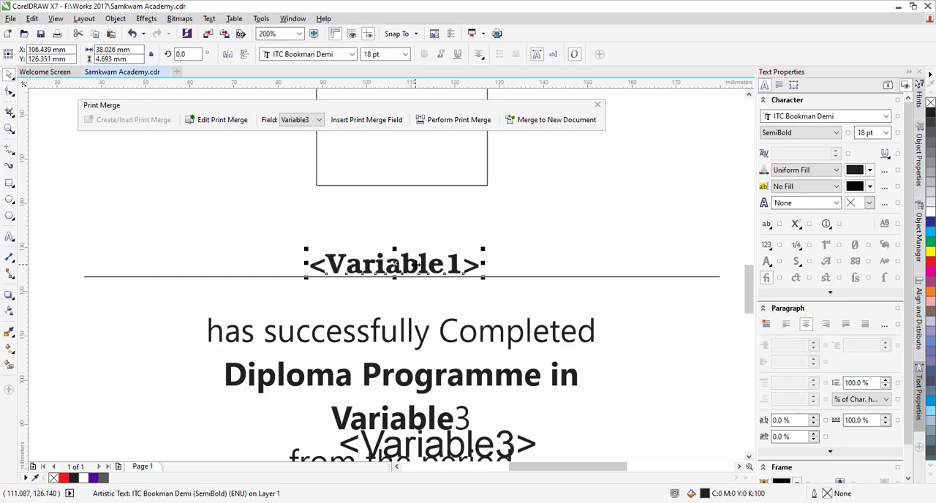
# Step: Align the Variable1 merge field horizontally to the centre of the certificate's border rectangle
pyautogui.keyDown('shift'); pyautogui.click(502, 278); pyautogui.keyUp('shift')
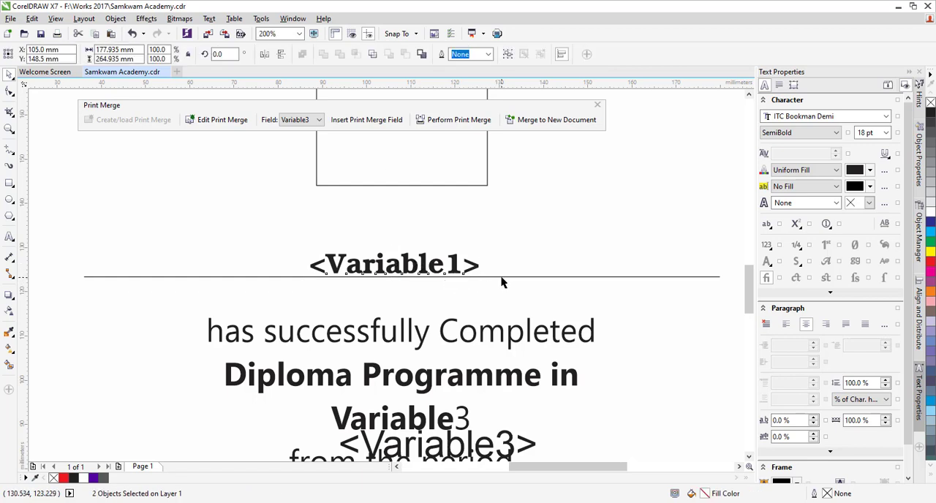
pyautogui.press('c')
pyautogui.click(501, 277)
pyautogui.scroll(-2, 525, 276)
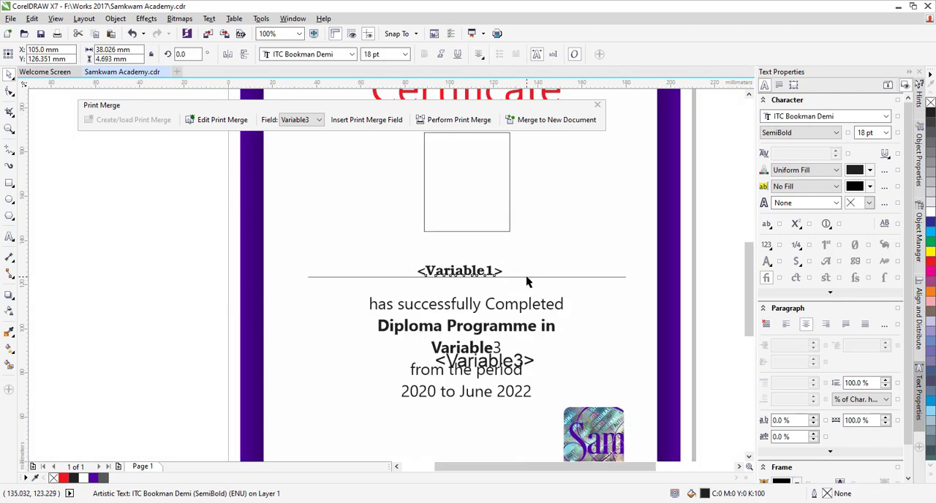
pyautogui.click(514, 270)
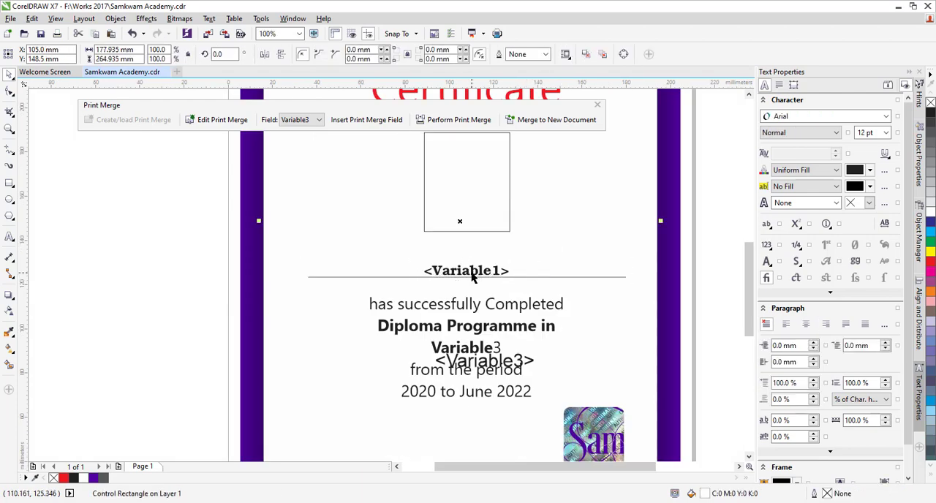
# Step: Check the Variable3 placeholder's font and format the Variable3 merge field as Gadugi Bold, 21 pt
pyautogui.scroll(2, 516, 287)
pyautogui.scroll(1, 485, 348)
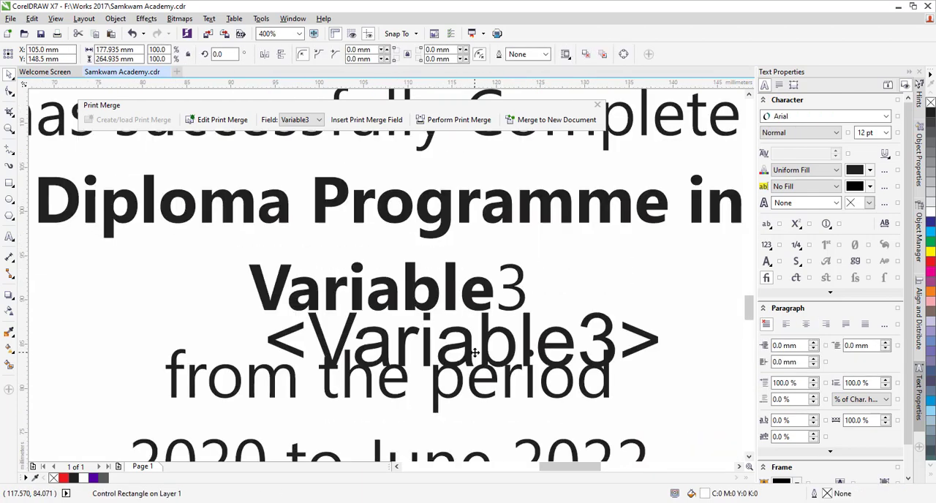
pyautogui.scroll(-1, 474, 353)
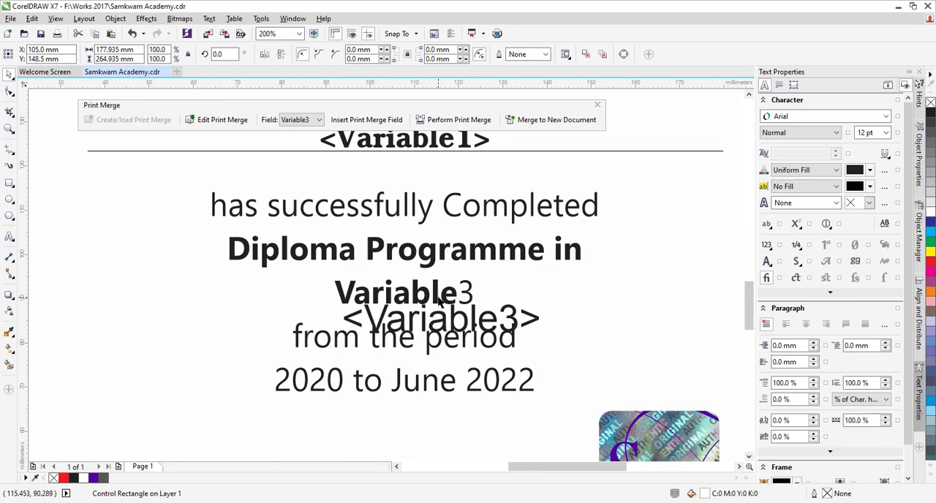
pyautogui.click(439, 299)
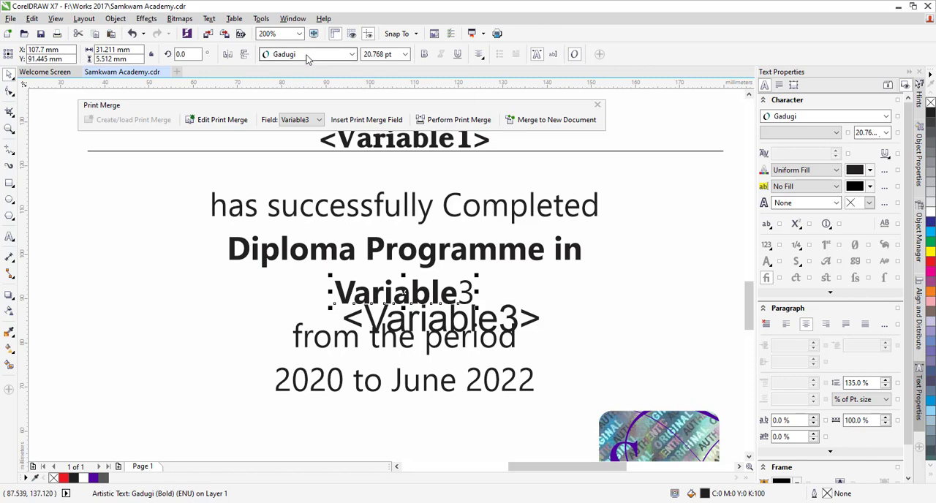
pyautogui.click(492, 322)
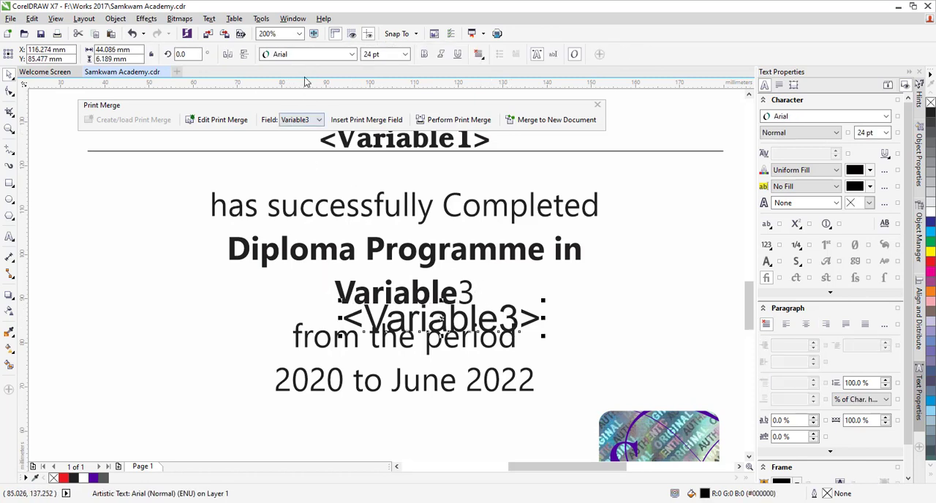
pyautogui.click(308, 55)
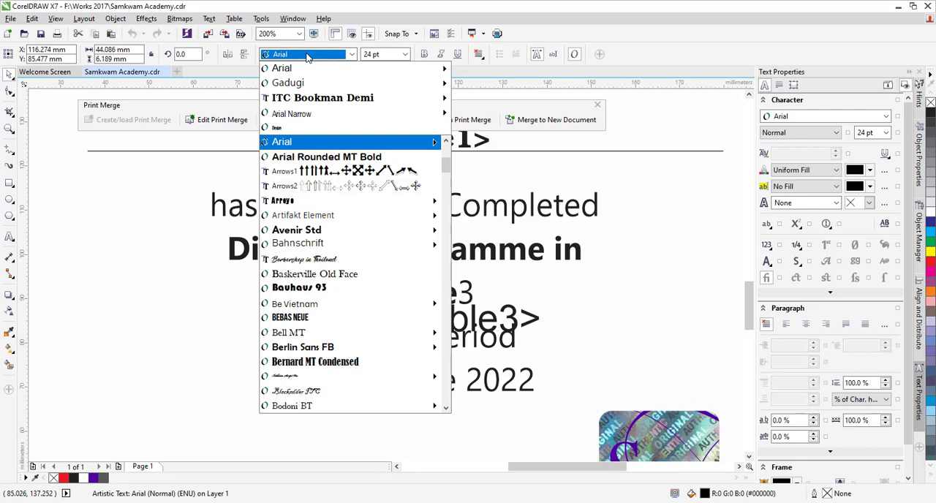
pyautogui.write('g')
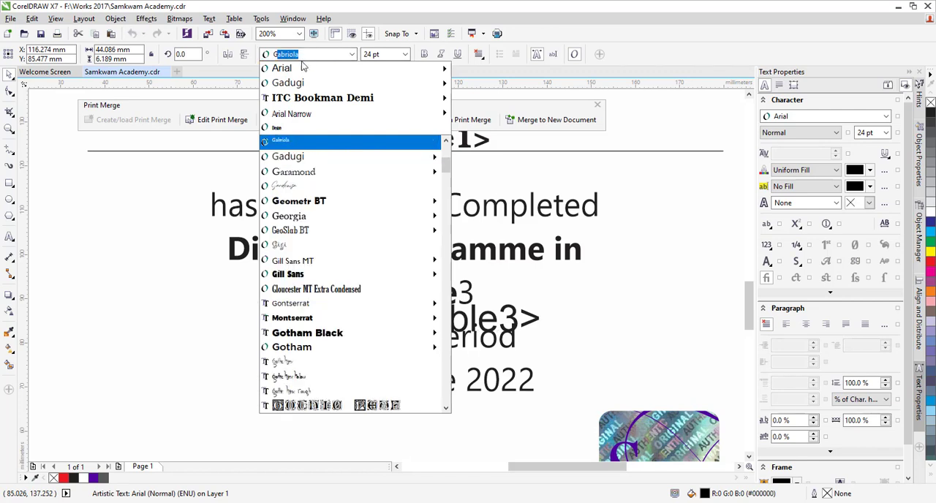
pyautogui.moveTo(295, 86)
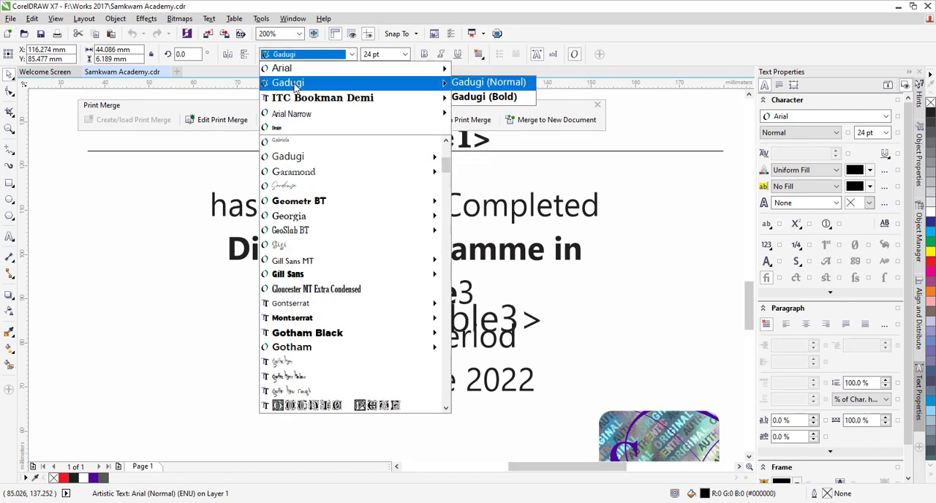
pyautogui.click(296, 86)
pyautogui.click(425, 56)
pyautogui.click(377, 55)
pyautogui.write('21')
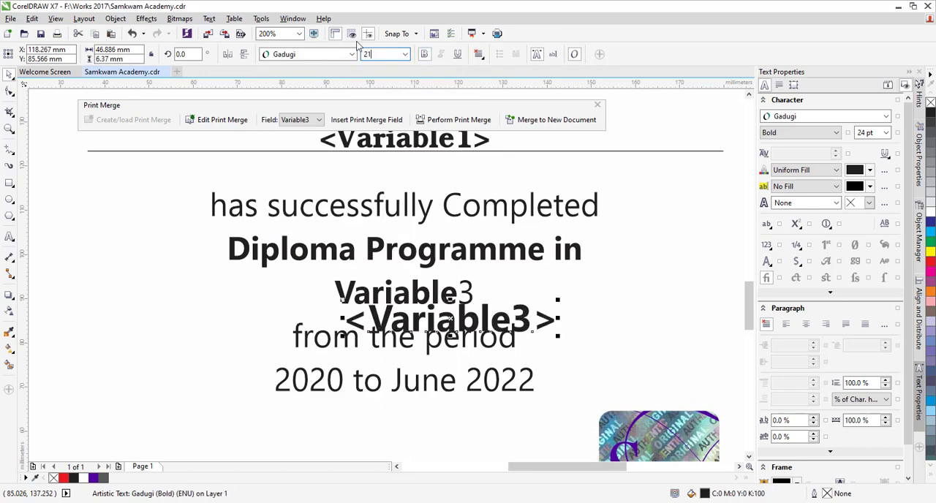
pyautogui.press('Return')
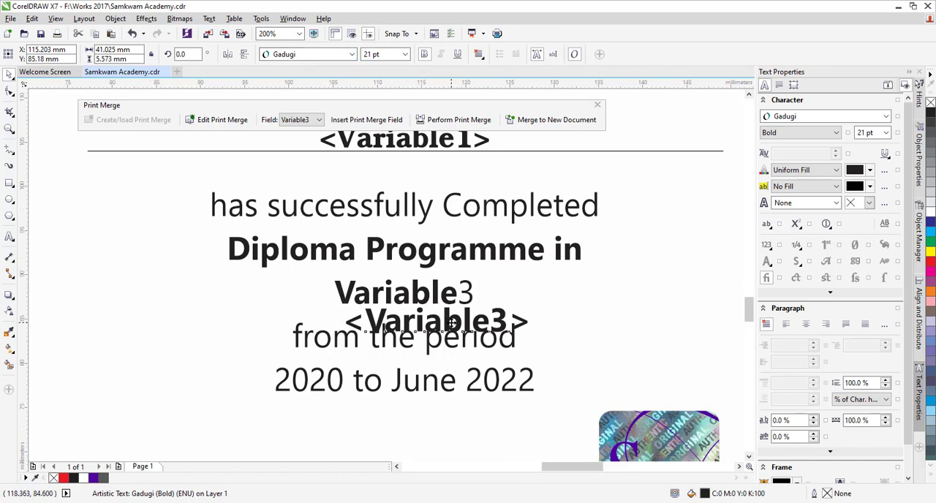
# Step: Delete the plain Variable3 placeholder and move the Variable3 merge field into its place below "Diploma Programme in"
pyautogui.scroll(2, 452, 323)
pyautogui.click(448, 271)
pyautogui.press('Delete')
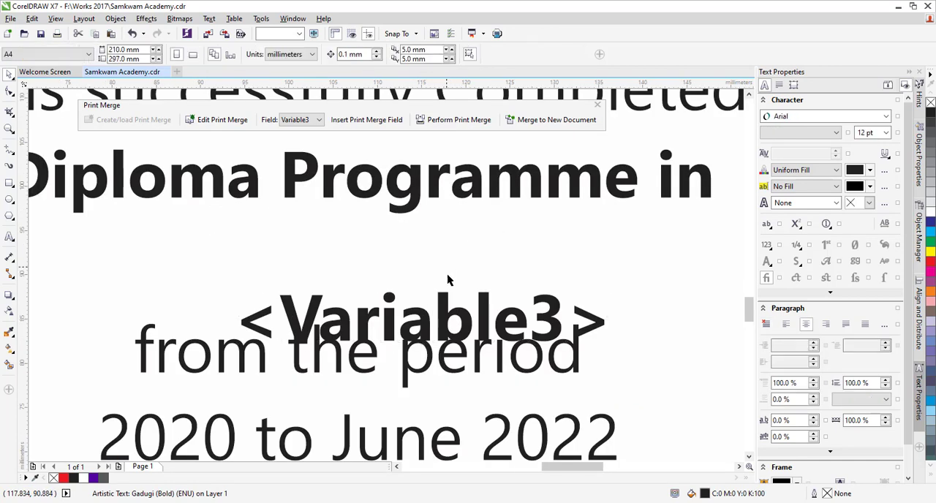
pyautogui.moveTo(468, 316); pyautogui.dragTo(424, 257)
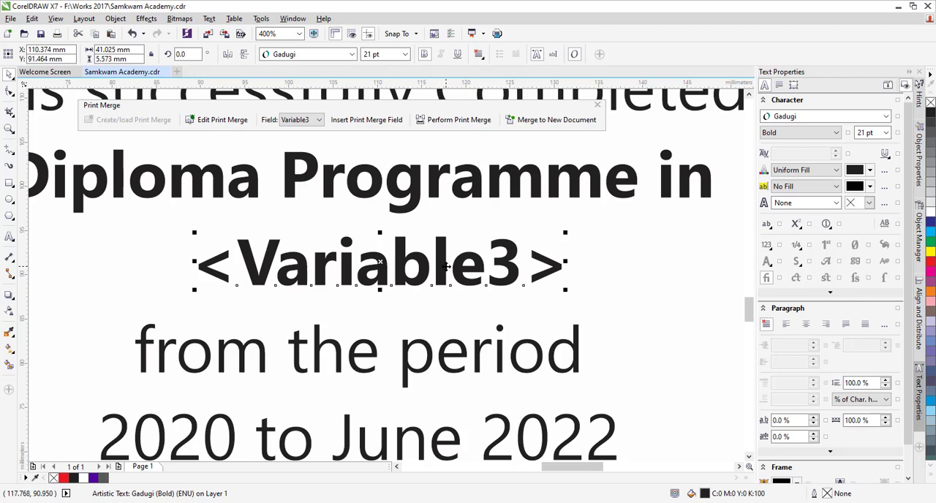
# Step: Centre the Variable3 merge field horizontally on the "from the period" line and nudge it slightly down
pyautogui.scroll(-2, 445, 268)
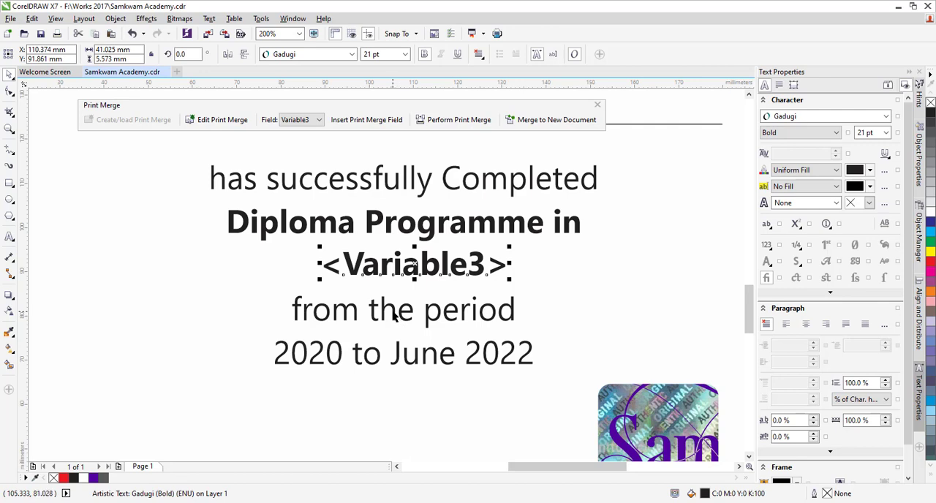
pyautogui.keyDown('shift'); pyautogui.click(395, 313); pyautogui.keyUp('shift')
pyautogui.press('c')
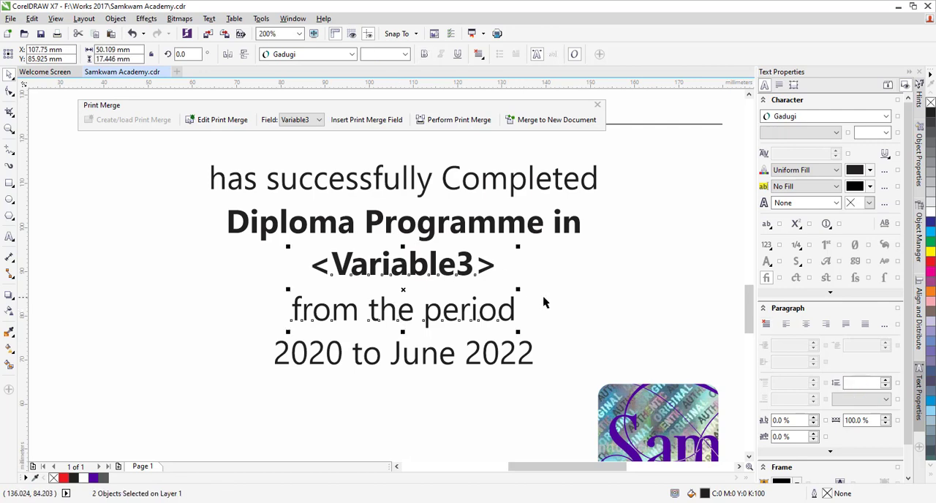
pyautogui.click(442, 275)
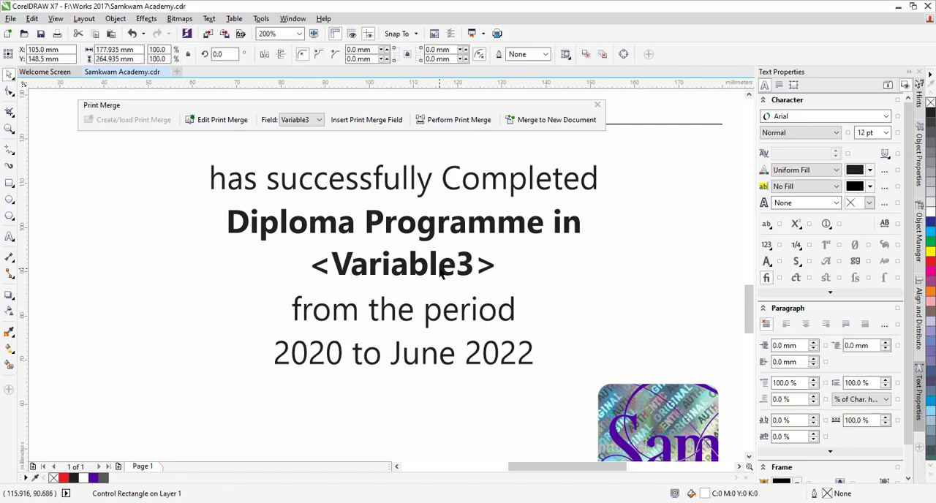
pyautogui.scroll(1, 442, 275)
pyautogui.click(447, 269)
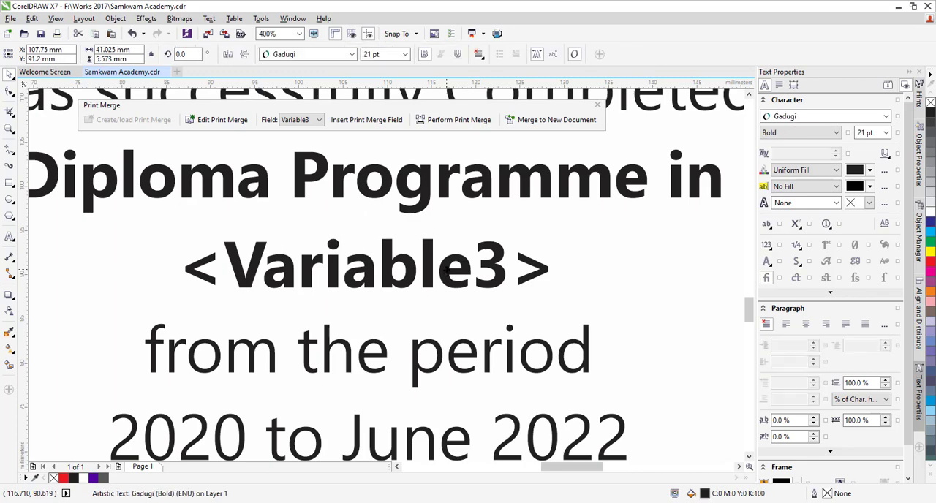
# Step: Check the Variable2 placeholder's font and format the Variable2 merge field as Gadugi Bold, 10 pt
pyautogui.scroll(-1, 463, 284)
pyautogui.scroll(-1, 463, 284)
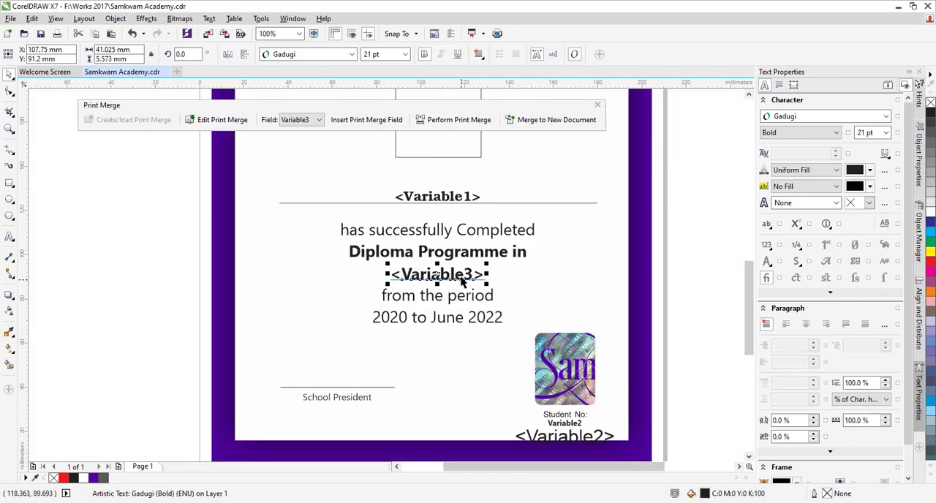
pyautogui.scroll(2, 615, 462)
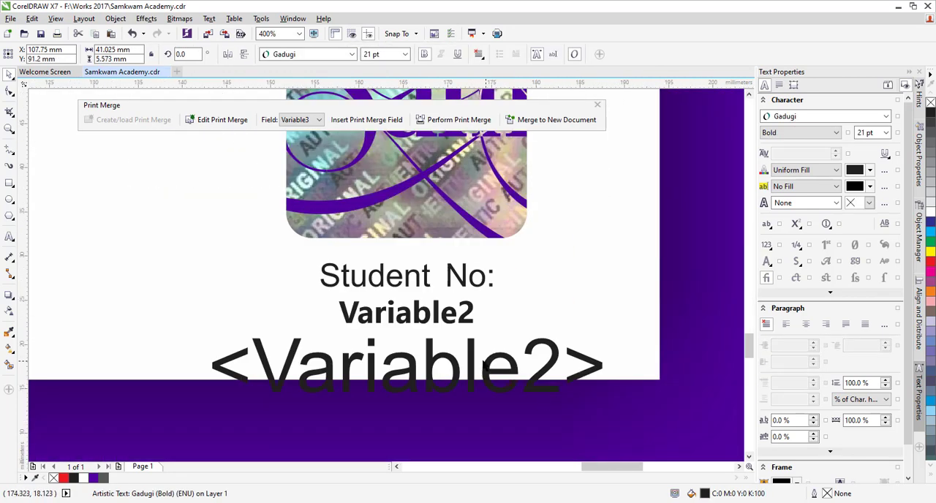
pyautogui.click(474, 364)
pyautogui.click(438, 312)
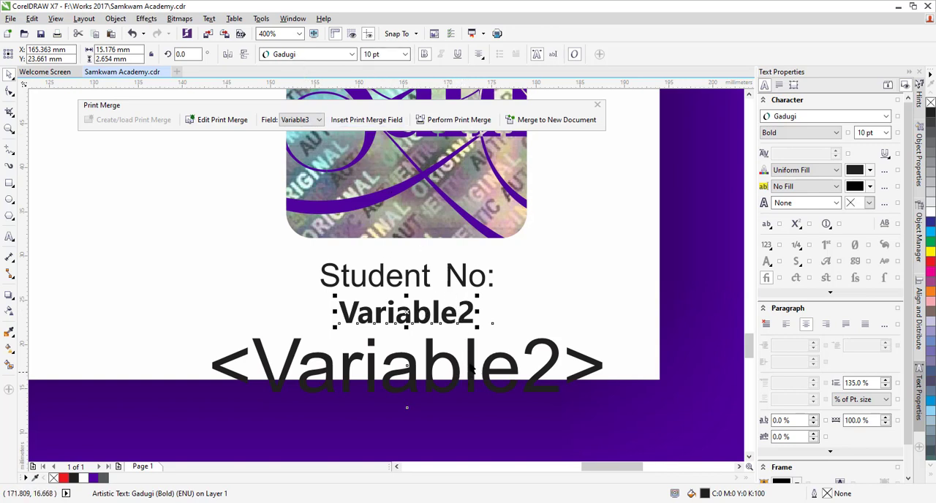
pyautogui.click(474, 358)
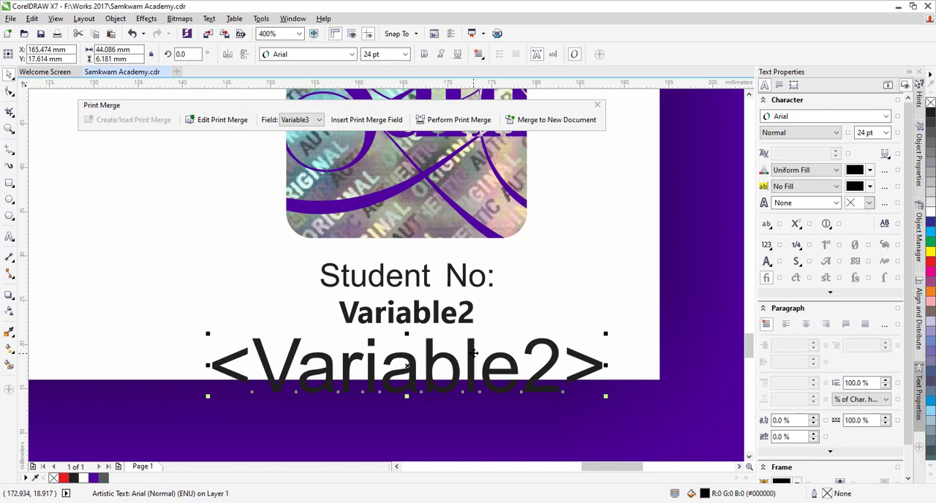
pyautogui.click(352, 55)
pyautogui.click(311, 84)
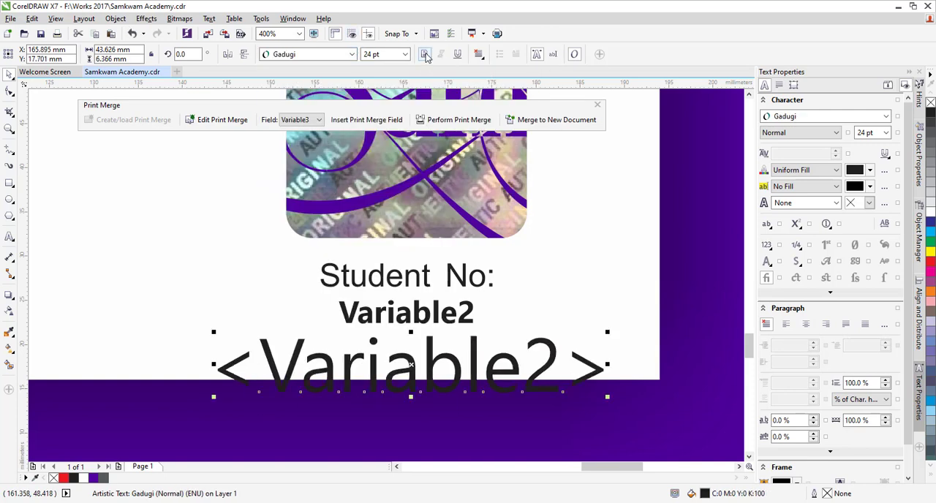
pyautogui.click(427, 57)
pyautogui.click(383, 55)
pyautogui.write('10')
pyautogui.press('Return')
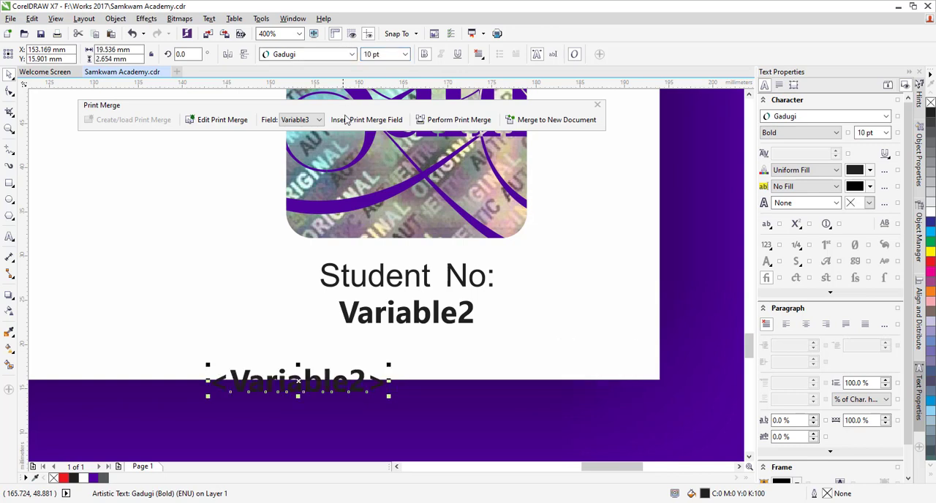
# Step: Move the Variable2 merge field directly below its plain placeholder and set its text alignment to Center
pyautogui.moveTo(358, 379); pyautogui.dragTo(452, 350)
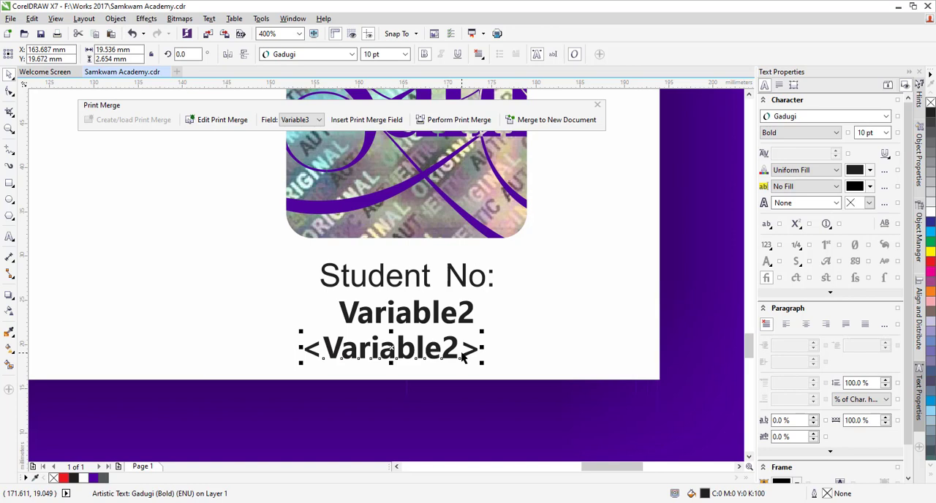
pyautogui.moveTo(462, 356)
pyautogui.mouseDown()
pyautogui.moveTo(448, 317)
pyautogui.moveTo(465, 352)
pyautogui.mouseUp()
pyautogui.click(479, 54)
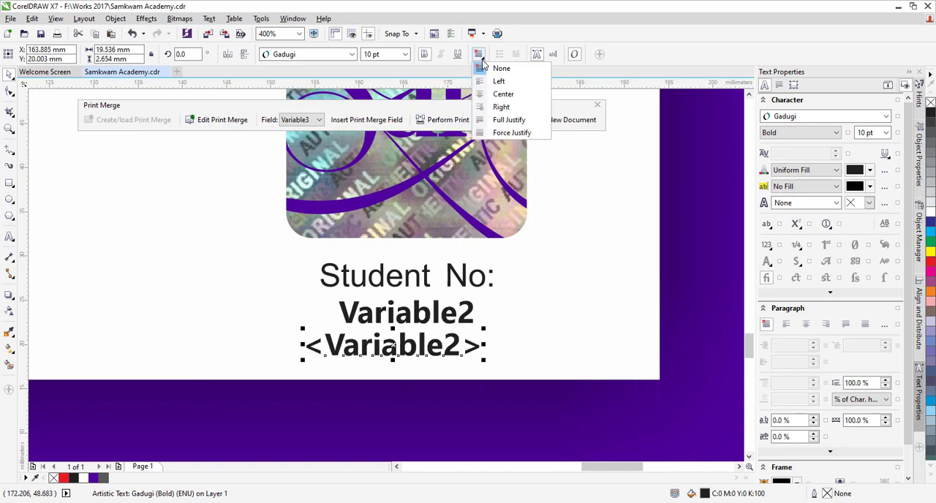
pyautogui.click(504, 94)
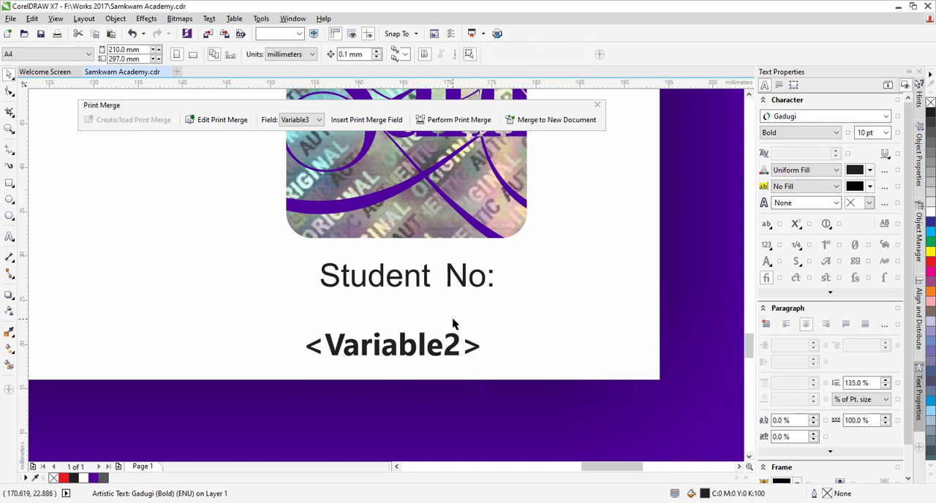
# Step: Delete the plain Variable2 placeholder, move the Variable2 merge field into its place and centre it horizontally under "Student No:"
pyautogui.click(452, 320)
pyautogui.moveTo(450, 346); pyautogui.dragTo(461, 311)
pyautogui.keyDown('shift'); pyautogui.click(448, 278); pyautogui.keyUp('shift')
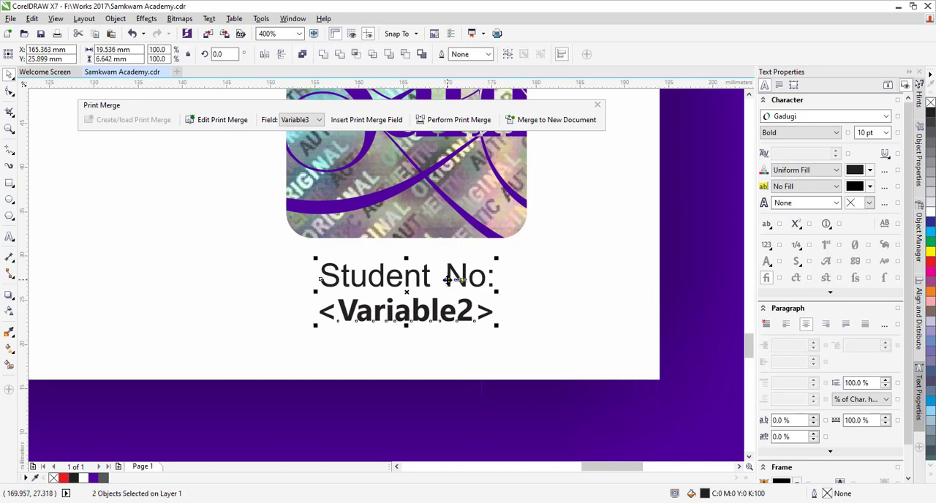
# Step: Set the text alignment of the Variable3 merge field below "Diploma Programme in" to Center
pyautogui.scroll(-2, 544, 378)
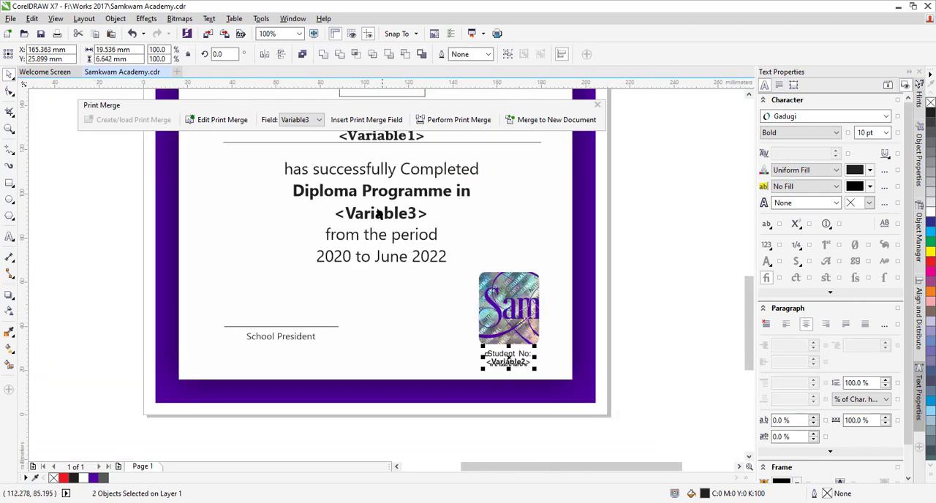
pyautogui.scroll(2, 382, 218)
pyautogui.click(395, 248)
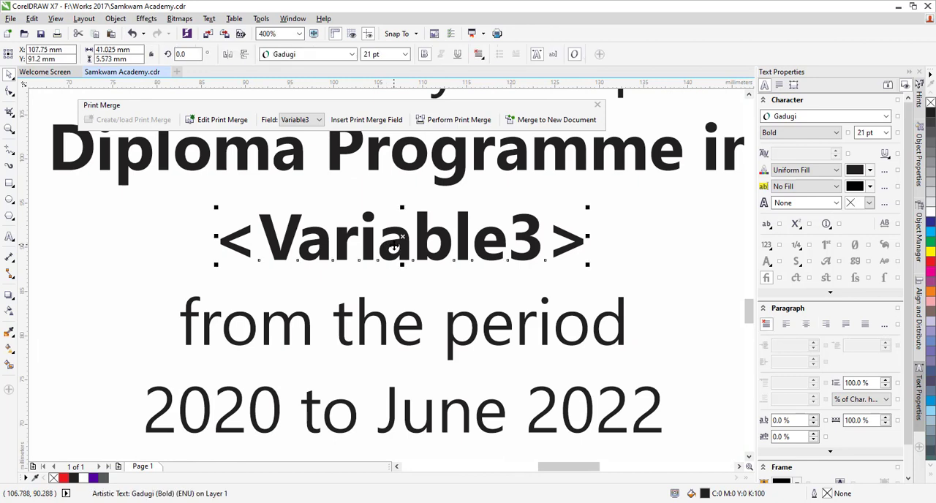
pyautogui.click(480, 56)
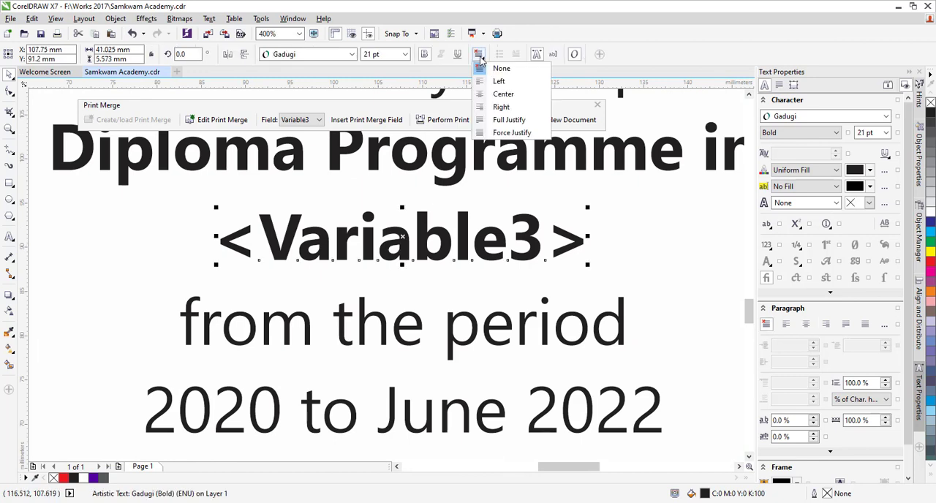
pyautogui.click(503, 94)
# Step: Merge the completed certificate template to a new document
pyautogui.scroll(-2, 444, 329)
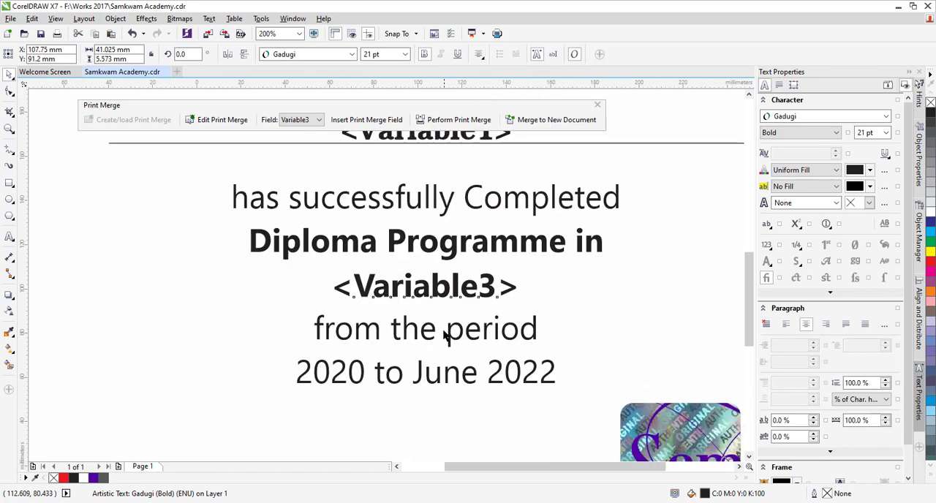
pyautogui.scroll(-1, 443, 333)
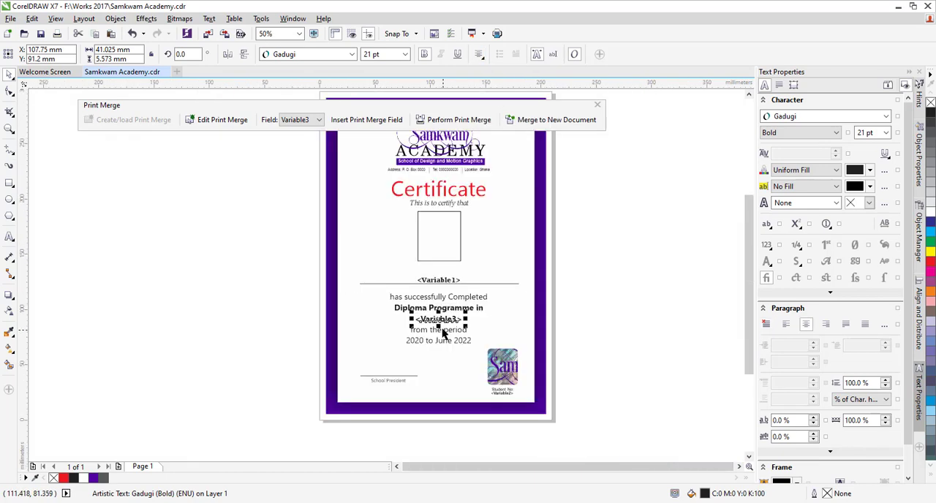
pyautogui.click(562, 124)
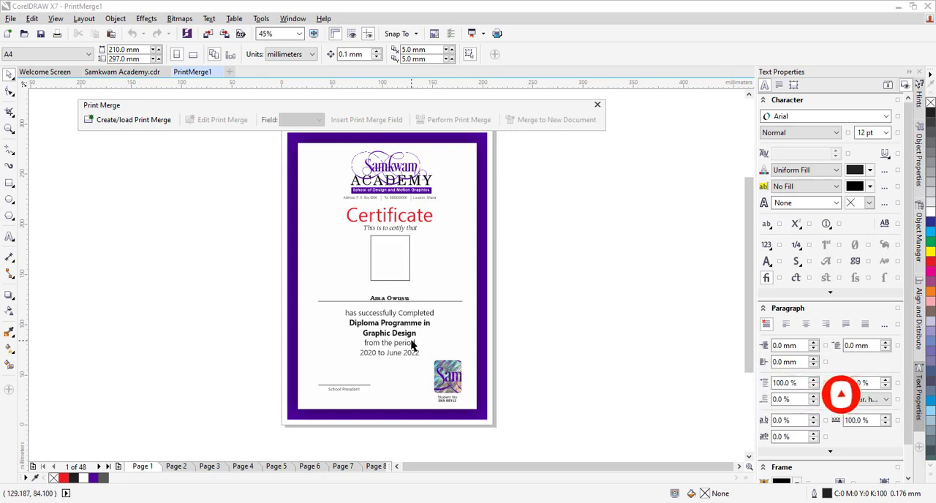
# Step: Examine the merged name, programme and student number on the first page's certificate
pyautogui.scroll(3, 396, 308)
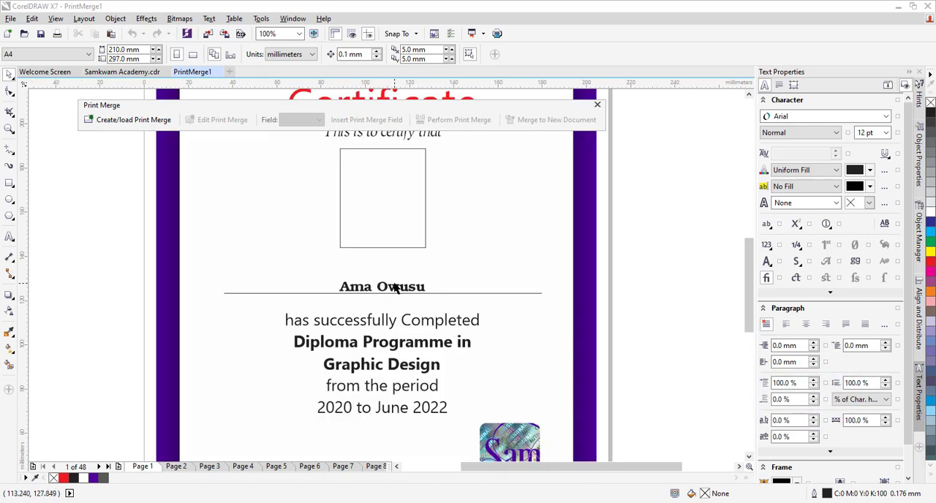
pyautogui.scroll(-3, 395, 287)
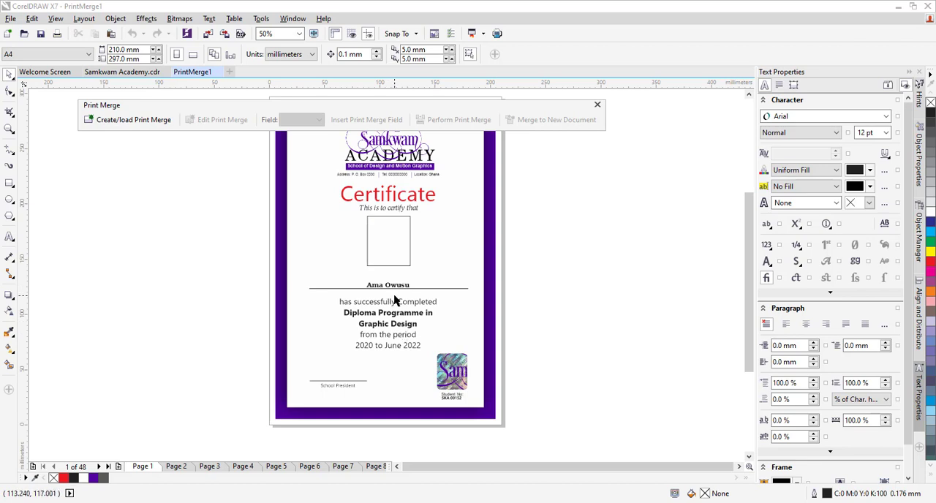
pyautogui.scroll(2, 395, 292)
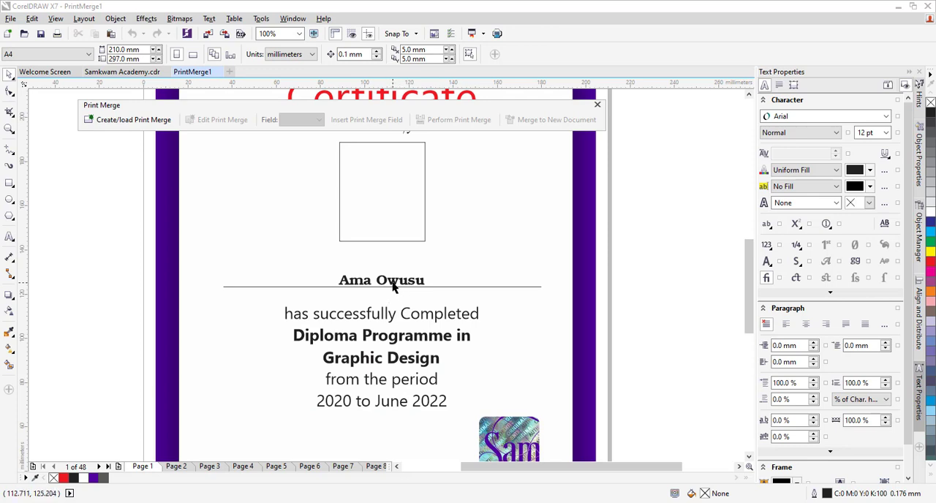
pyautogui.scroll(-2, 393, 287)
pyautogui.scroll(2, 382, 329)
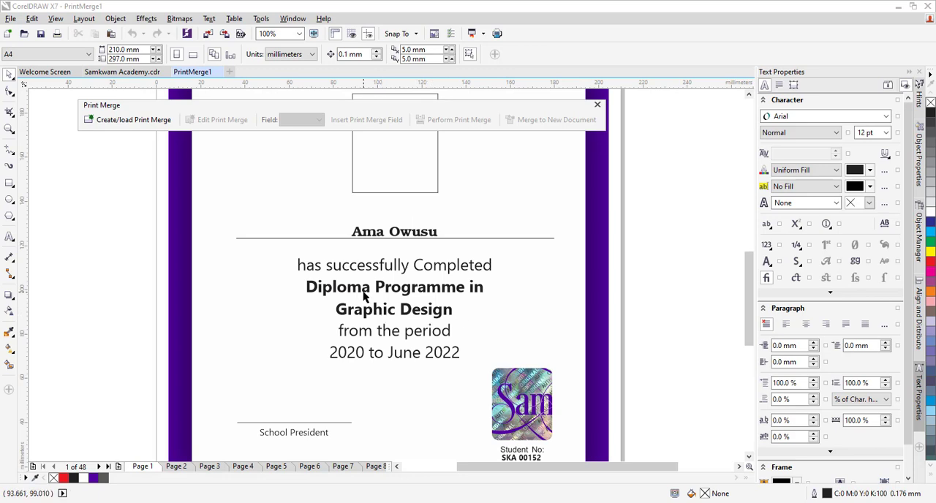
pyautogui.scroll(-2, 364, 293)
pyautogui.scroll(2, 445, 380)
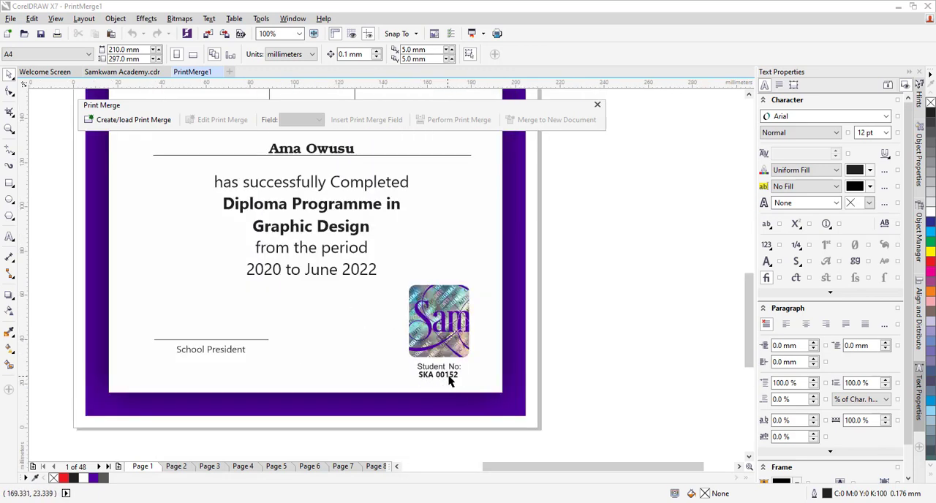
pyautogui.scroll(-3, 464, 379)
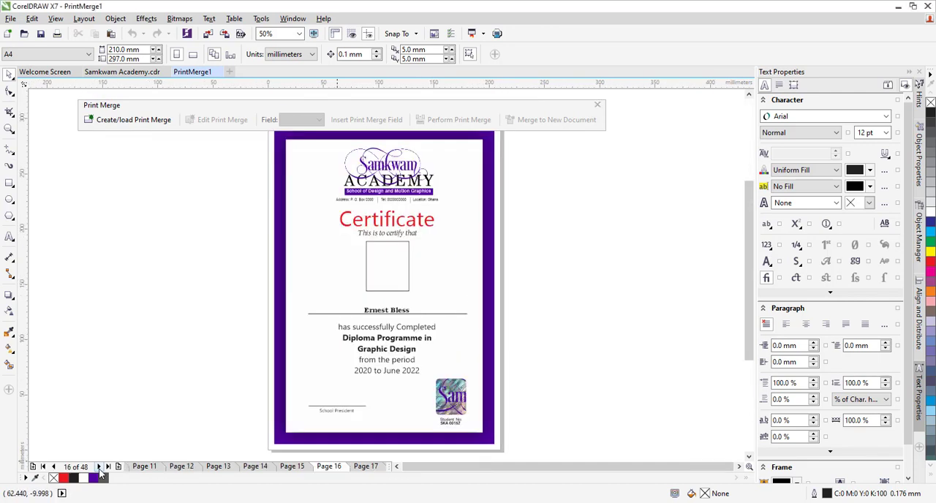
# Step: Page through the merged certificates to page 27 and examine how the name sits on its line
pyautogui.click(99, 466)
pyautogui.click(98, 466)
pyautogui.click(99, 466)
pyautogui.click(99, 467)
pyautogui.click(99, 467)
pyautogui.click(99, 467)
pyautogui.click(99, 467)
pyautogui.click(99, 467)
pyautogui.click(99, 467)
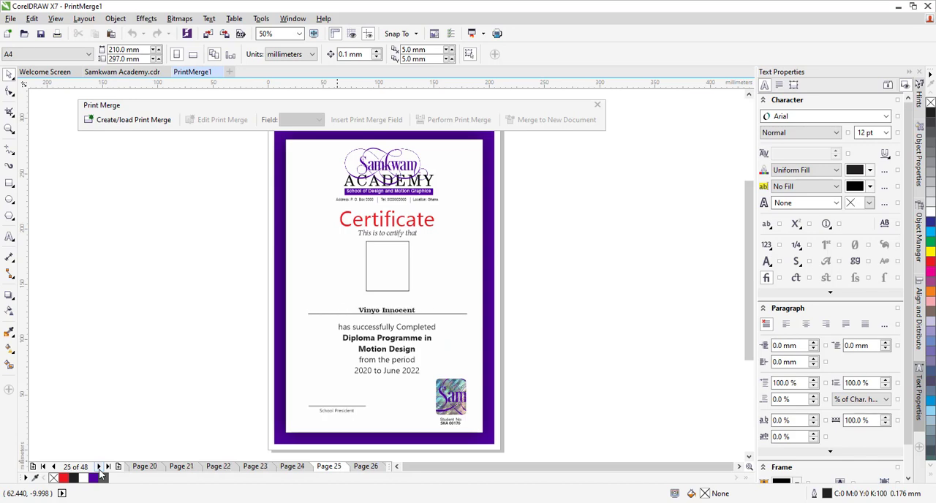
pyautogui.click(98, 467)
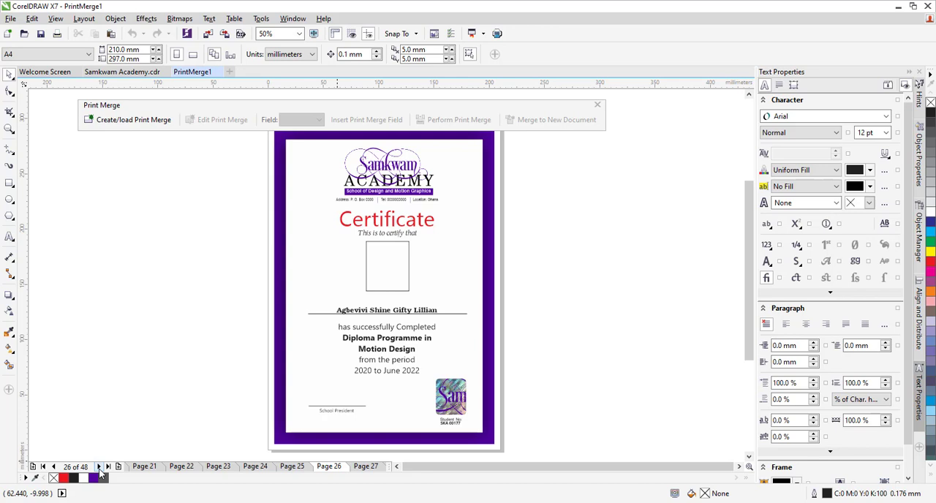
pyautogui.click(98, 466)
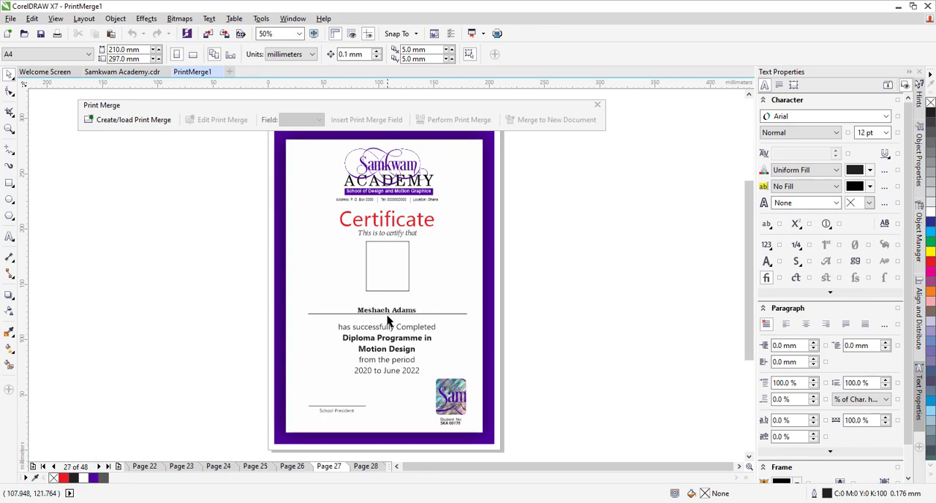
pyautogui.scroll(2, 389, 313)
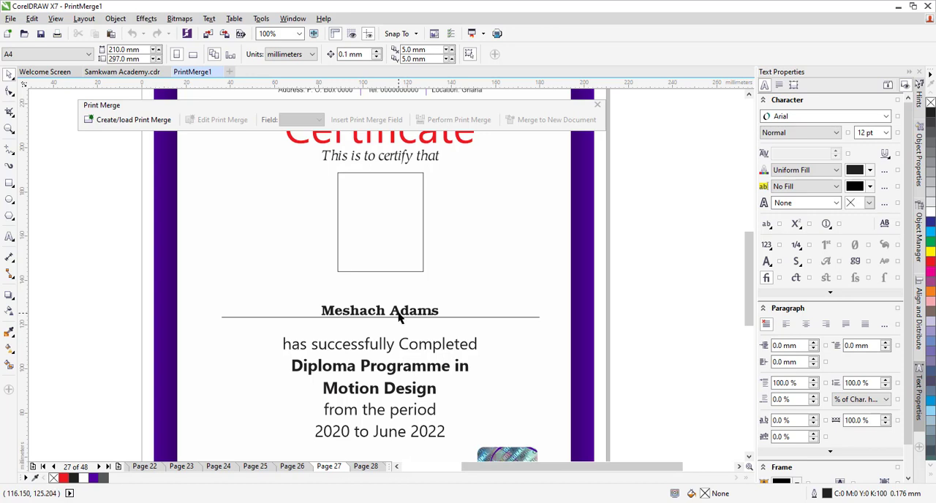
pyautogui.scroll(-2, 399, 314)
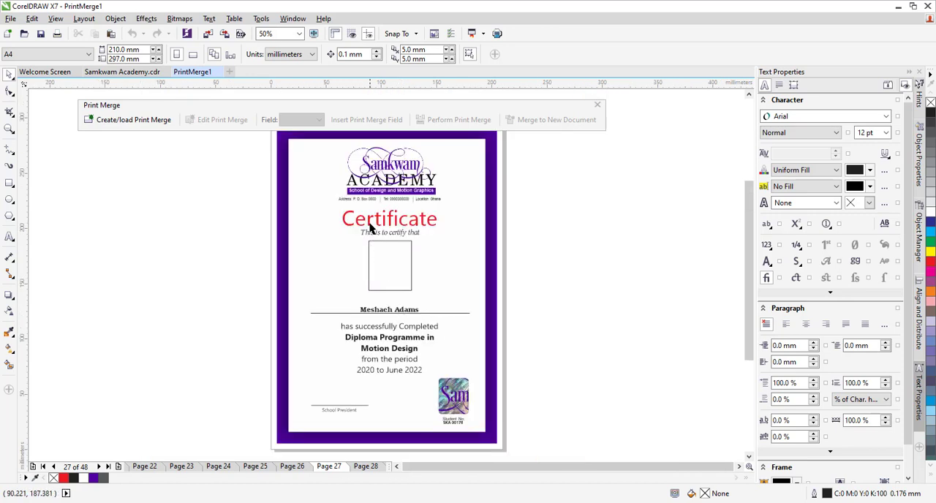
# Step: Close the PrintMerge1 document without saving, return to the Samkwam Academy.cdr template and clear its selection
pyautogui.click(218, 73)
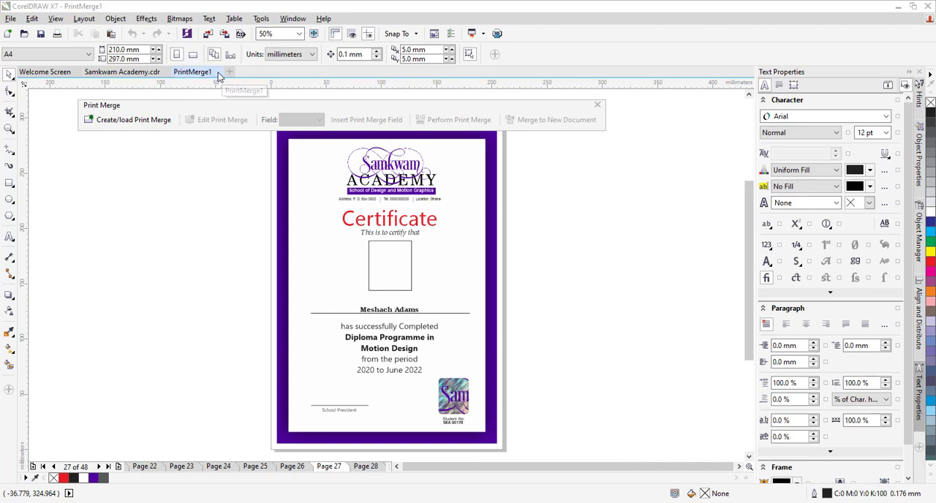
pyautogui.click(469, 277)
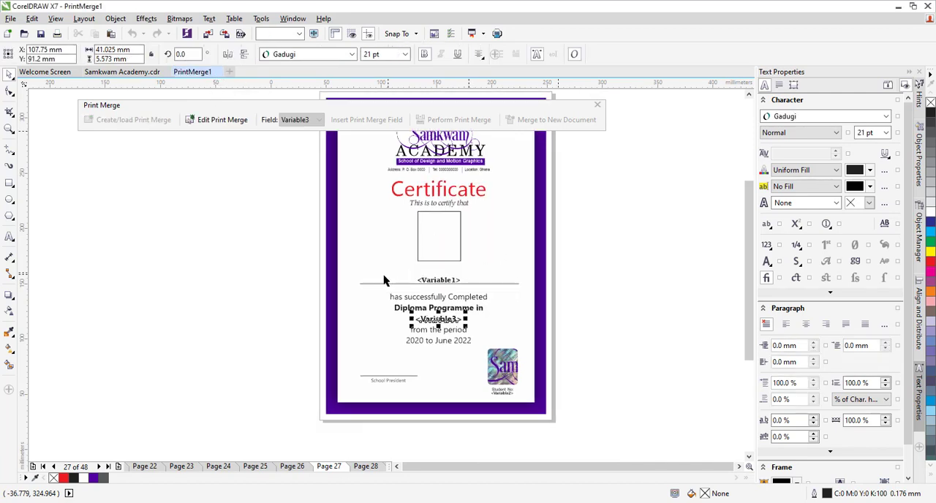
pyautogui.click(603, 300)
# Step: Enlarge the Variable1 merge field above the certificate's name line to 24 pt
pyautogui.scroll(1, 469, 278)
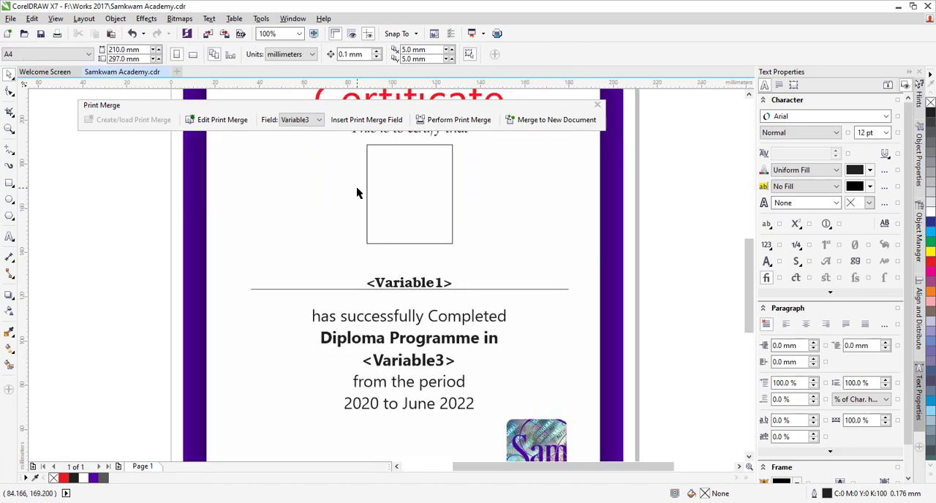
pyautogui.click(406, 287)
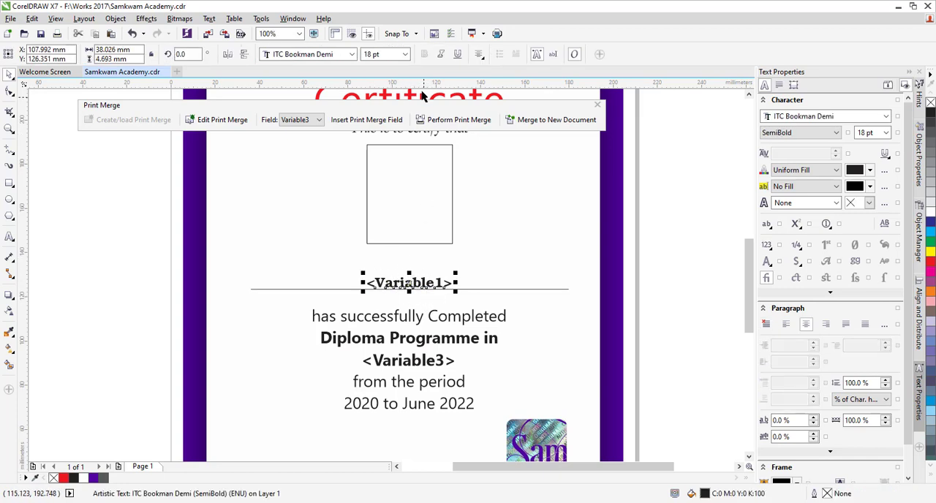
pyautogui.click(406, 54)
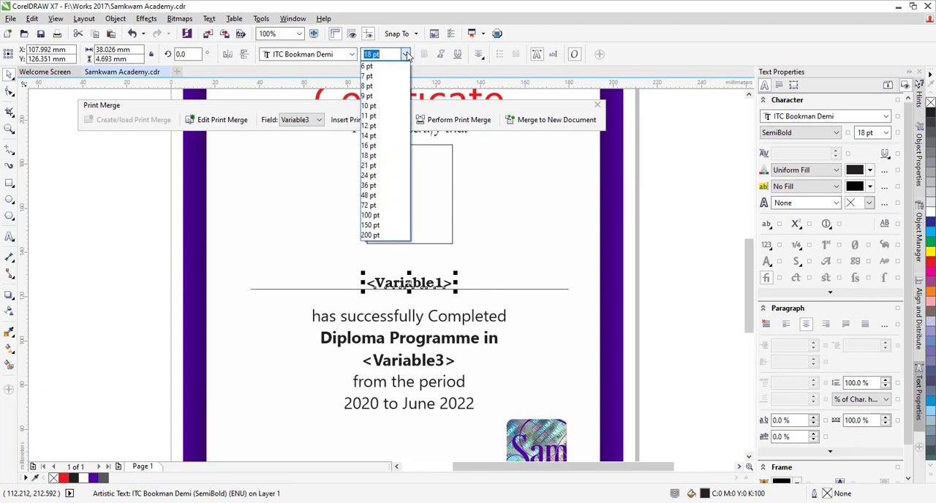
pyautogui.click(372, 176)
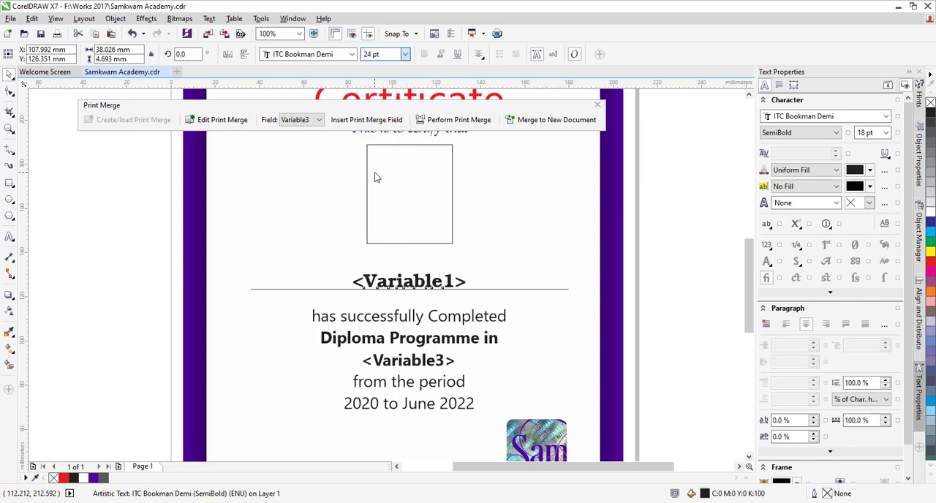
# Step: Merge the template with its enlarged name field to a new document and show the certificate on page 2
pyautogui.click(559, 124)
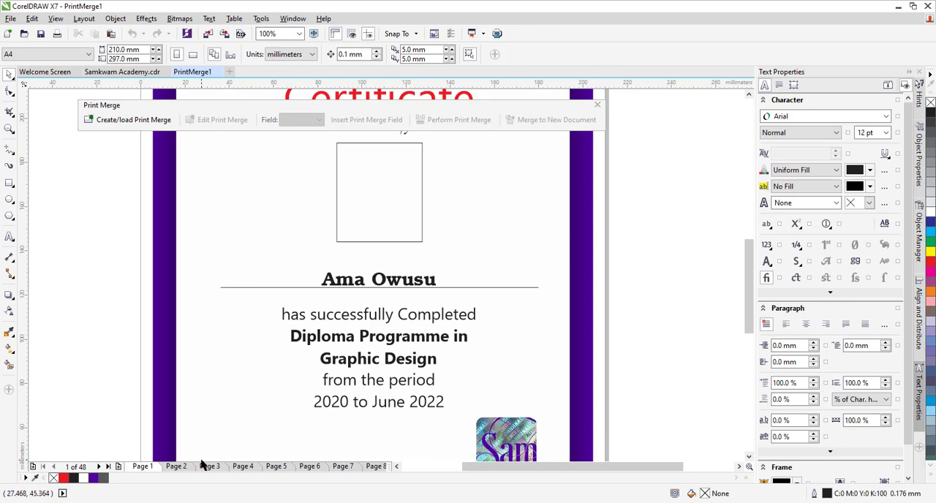
pyautogui.hotkey('shift', 'F4')
pyautogui.click(177, 468)
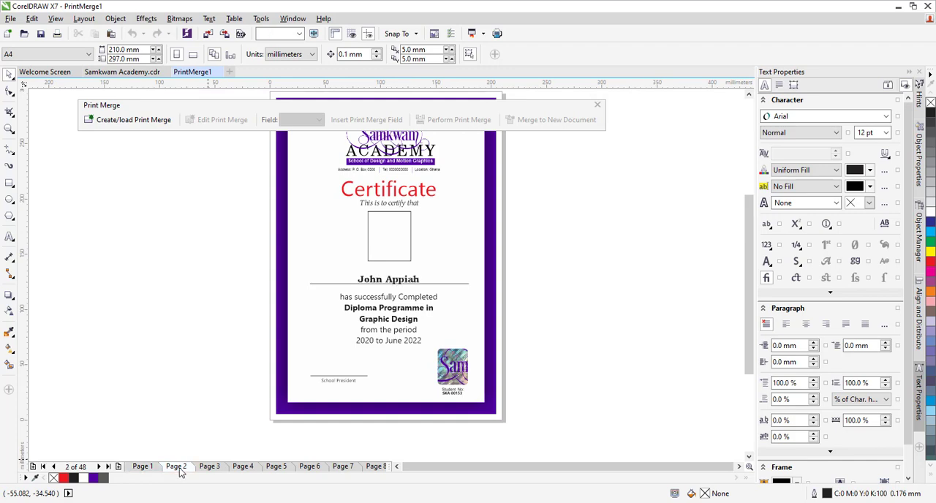
# Step: Page through the merged certificates to page 20 and examine the size and placement of the names
pyautogui.click(100, 470)
pyautogui.click(100, 470)
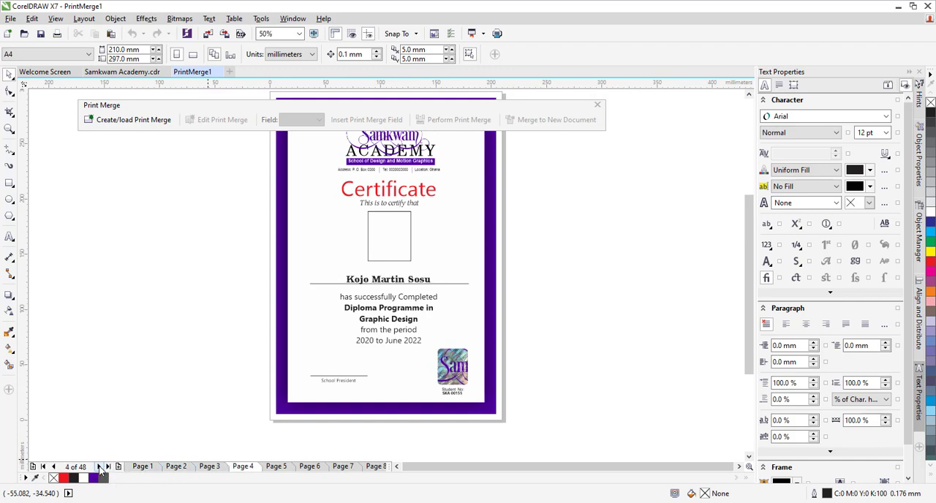
pyautogui.click(100, 470)
pyautogui.click(100, 471)
pyautogui.click(101, 471)
pyautogui.click(100, 470)
pyautogui.click(100, 471)
pyautogui.click(100, 470)
pyautogui.click(100, 470)
pyautogui.click(101, 470)
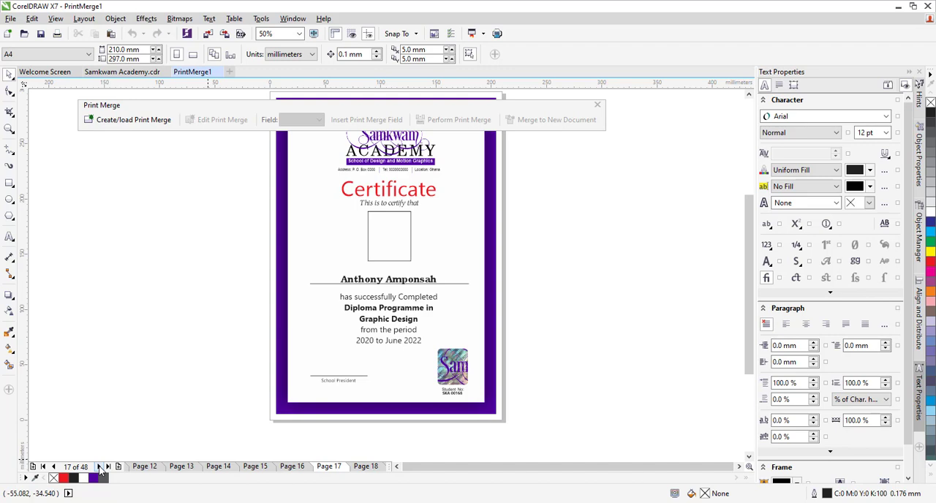
pyautogui.click(100, 471)
pyautogui.click(100, 471)
pyautogui.click(101, 470)
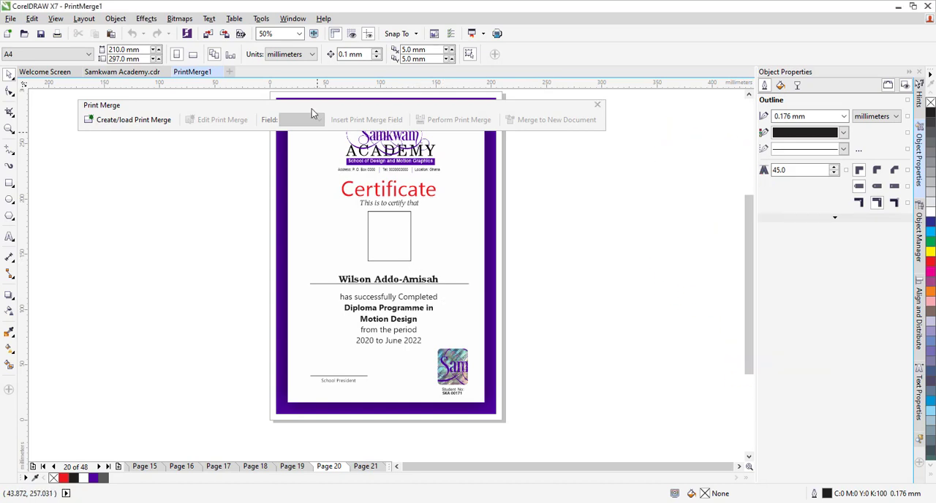
# Step: Show the Macros toolbar and open the Macro Manager
pyautogui.click(294, 19)
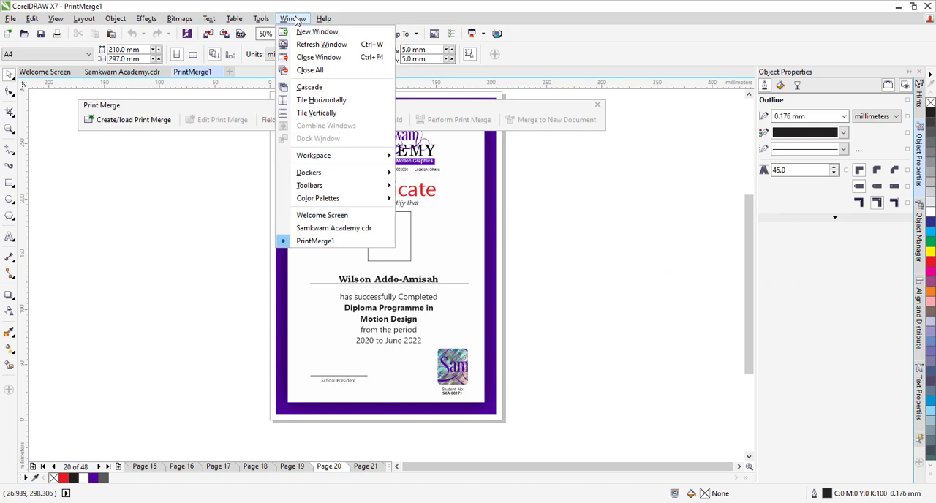
pyautogui.moveTo(313, 191)
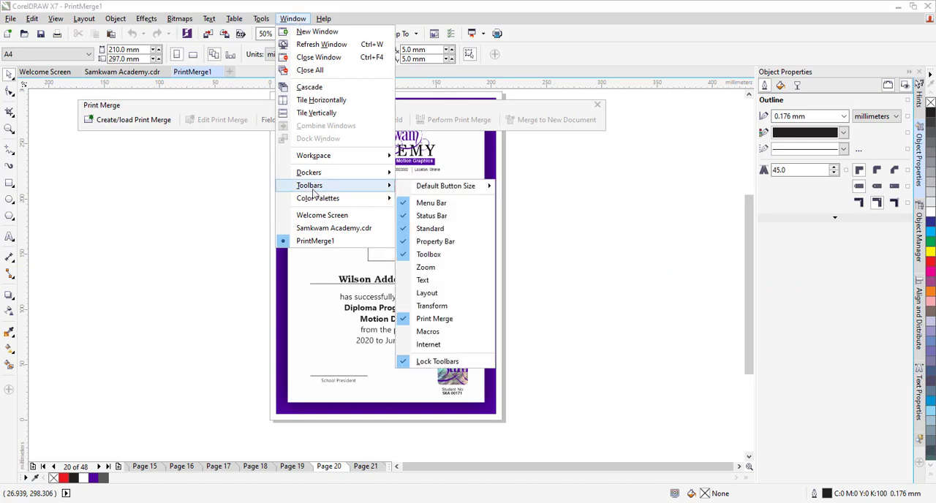
pyautogui.click(438, 335)
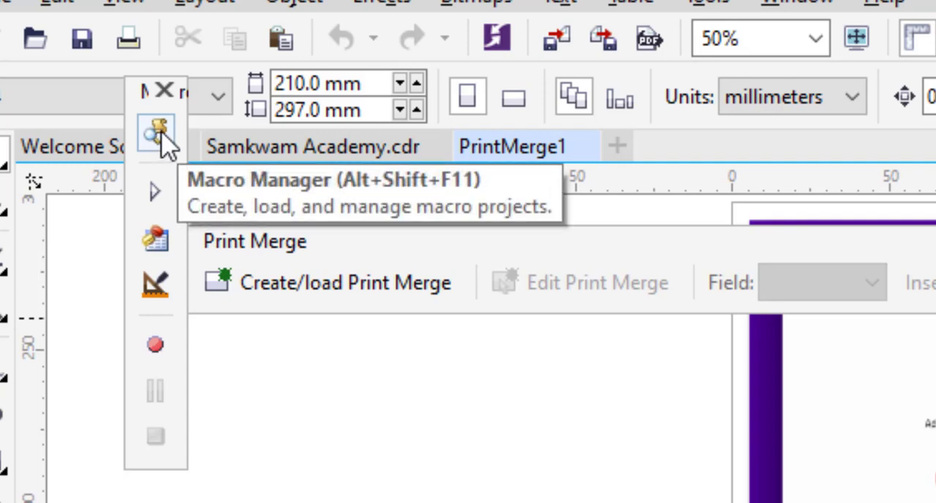
pyautogui.click(158, 136)
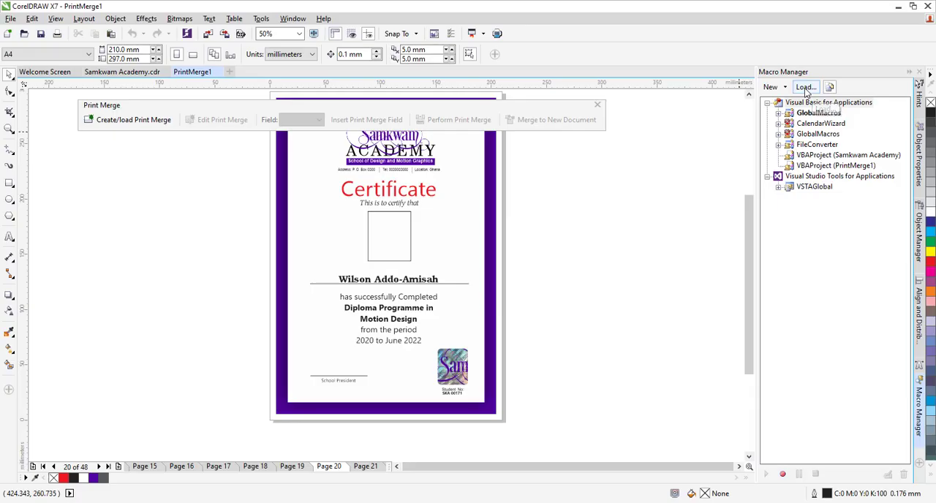
# Step: Load the IDCard_Wizard.gms macro file from the Corel draw plugins folder and run its Start macro
pyautogui.click(600, 150)
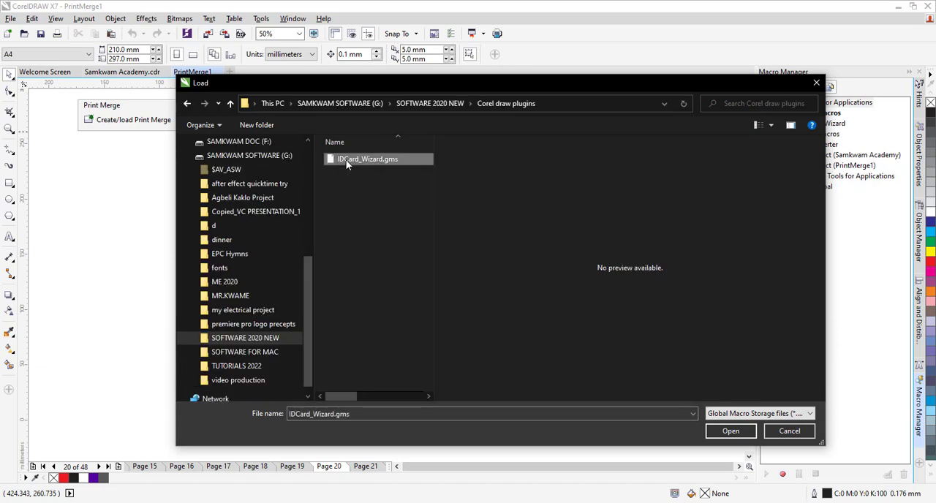
pyautogui.doubleClick(346, 159)
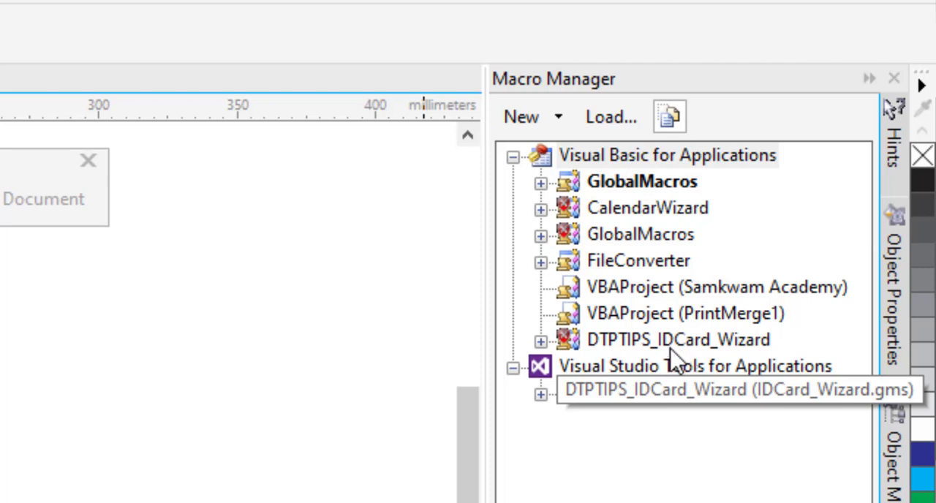
pyautogui.doubleClick(767, 346)
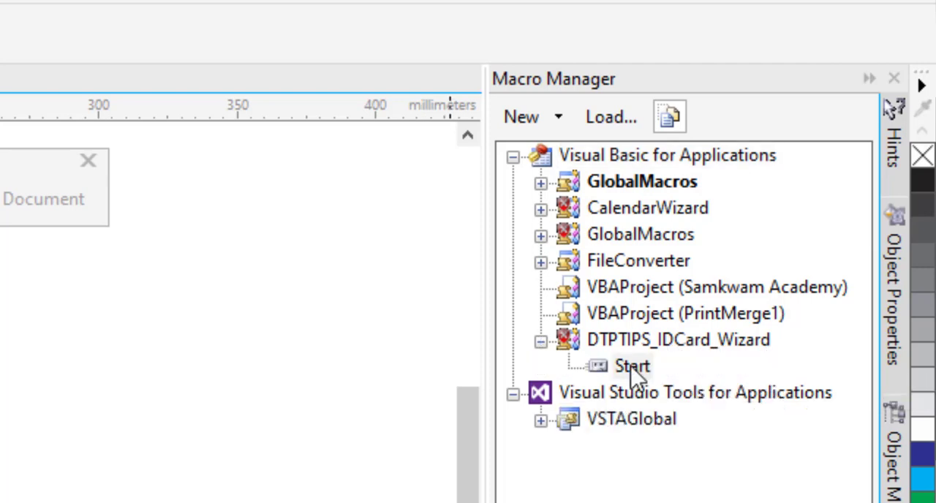
pyautogui.doubleClick(633, 367)
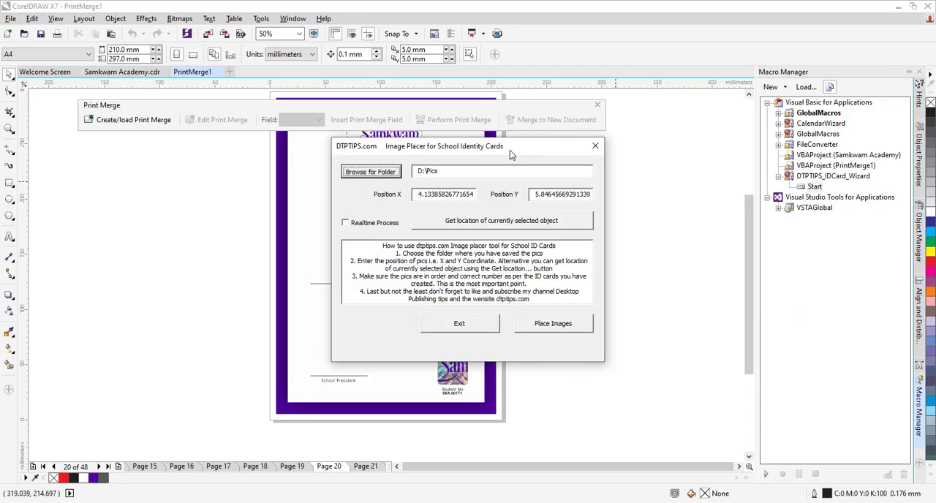
# Step: Select the empty photo frame on the certificate and use its location as the Image Placer's X and Y position
pyautogui.moveTo(512, 145); pyautogui.dragTo(695, 241)
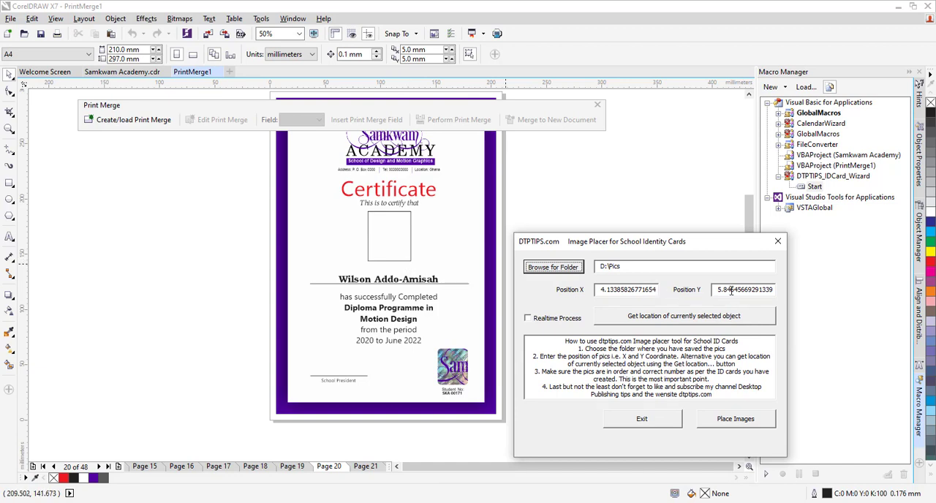
pyautogui.click(412, 233)
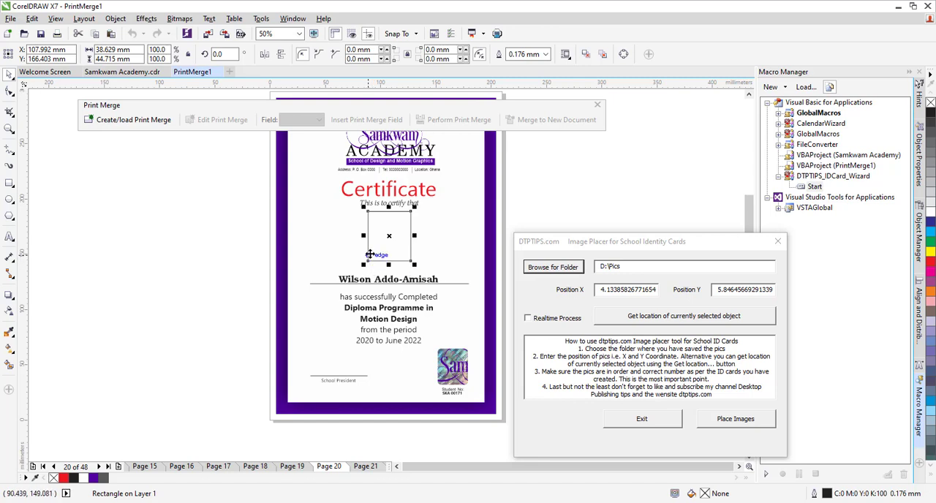
pyautogui.click(697, 319)
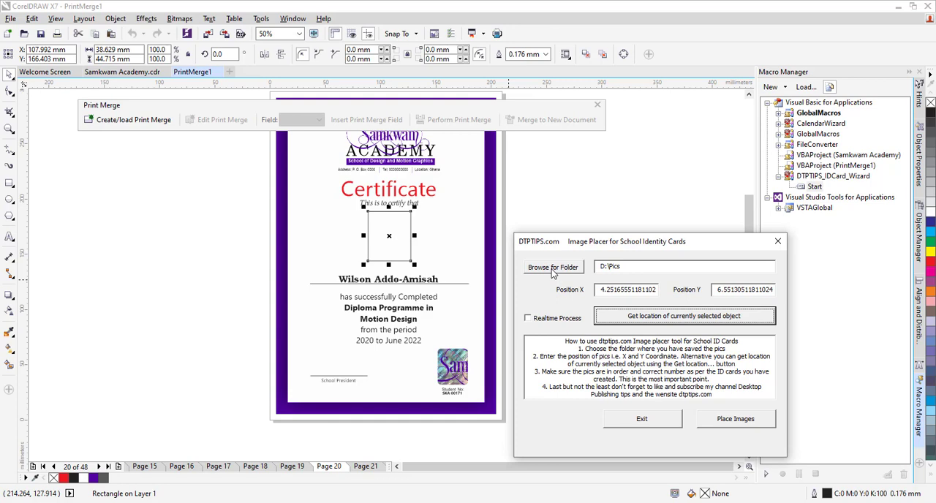
# Step: Set the Image Placer's photo folder to the pictures folder inside youTube tutorials, Certifcate on the desktop
pyautogui.click(550, 269)
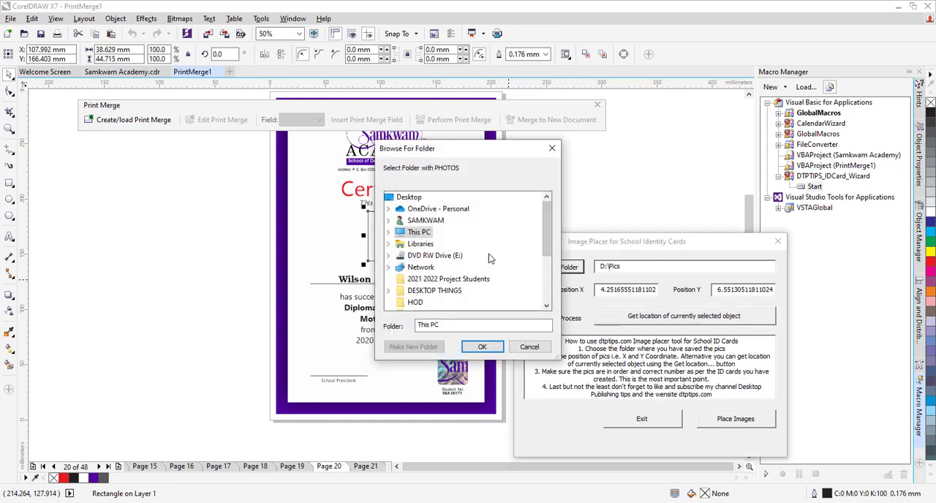
pyautogui.click(547, 307)
pyautogui.click(547, 308)
pyautogui.click(548, 307)
pyautogui.click(547, 308)
pyautogui.click(547, 307)
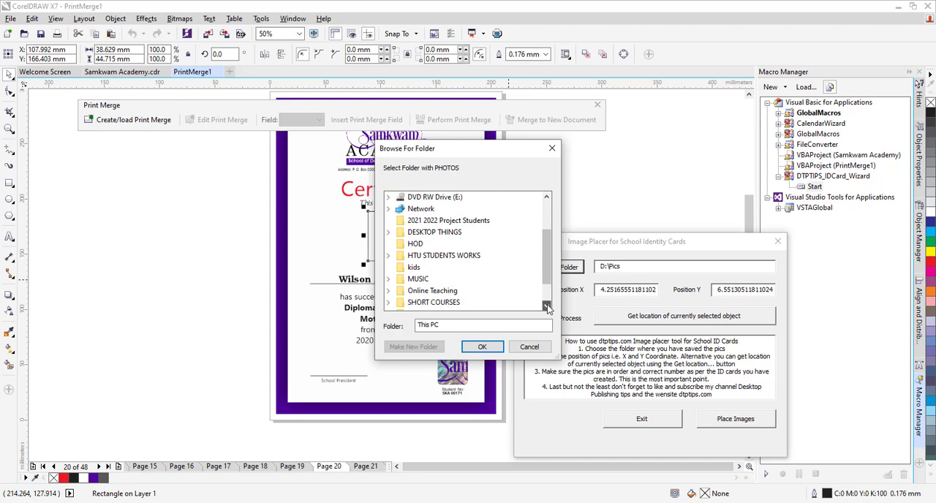
pyautogui.click(548, 306)
pyautogui.click(547, 306)
pyautogui.click(548, 306)
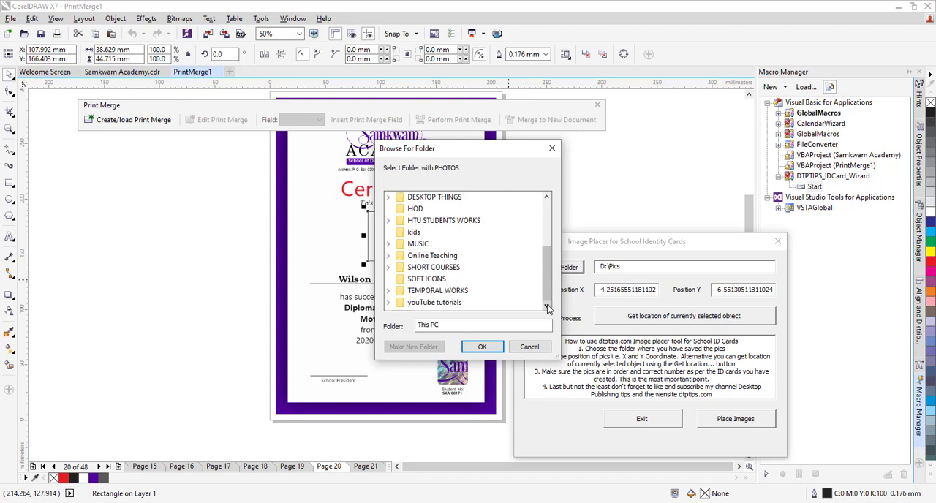
pyautogui.moveTo(548, 286); pyautogui.dragTo(548, 294)
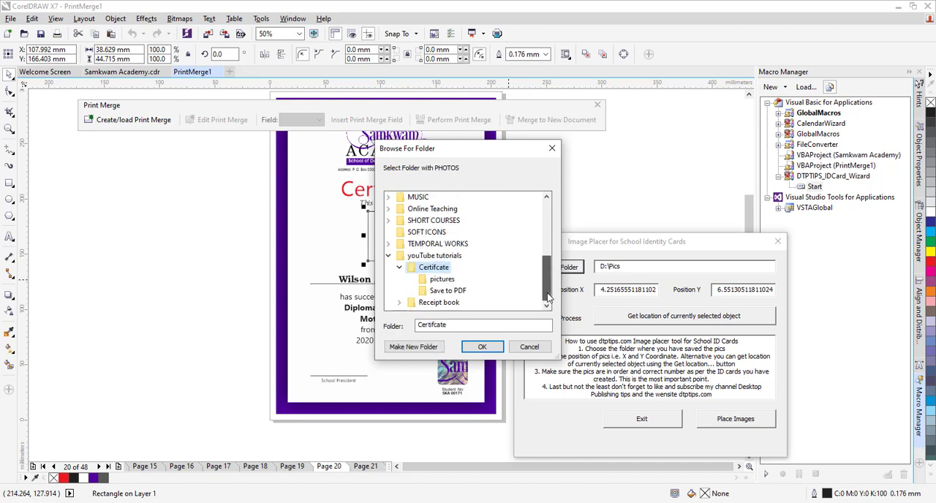
pyautogui.click(438, 284)
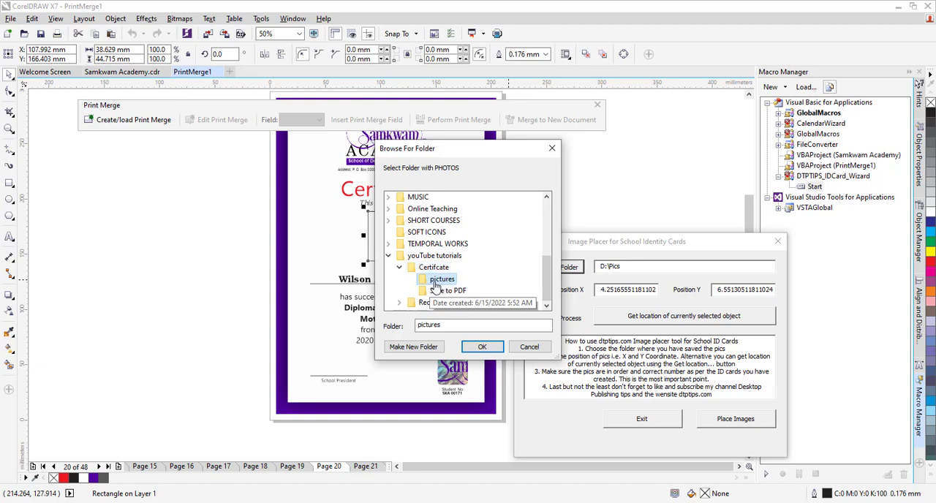
pyautogui.click(481, 348)
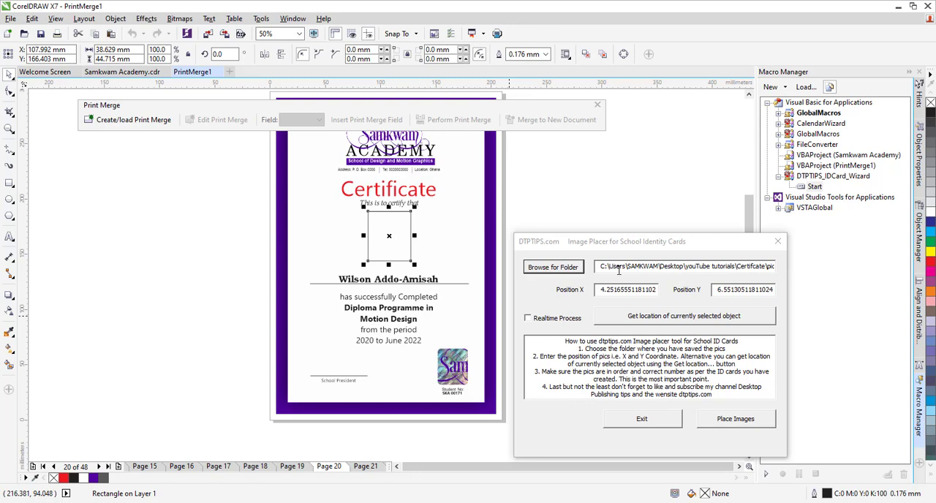
# Step: Compare the numbered photos in the Certifcate pictures folder with the order of the names in the names Excel workbook, then return to CorelDRAW
pyautogui.moveTo(273, 502)
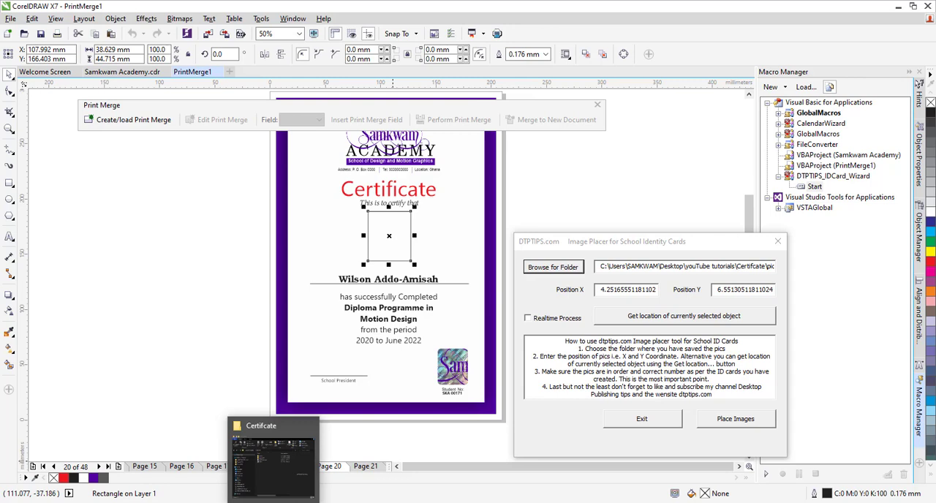
pyautogui.click(273, 502)
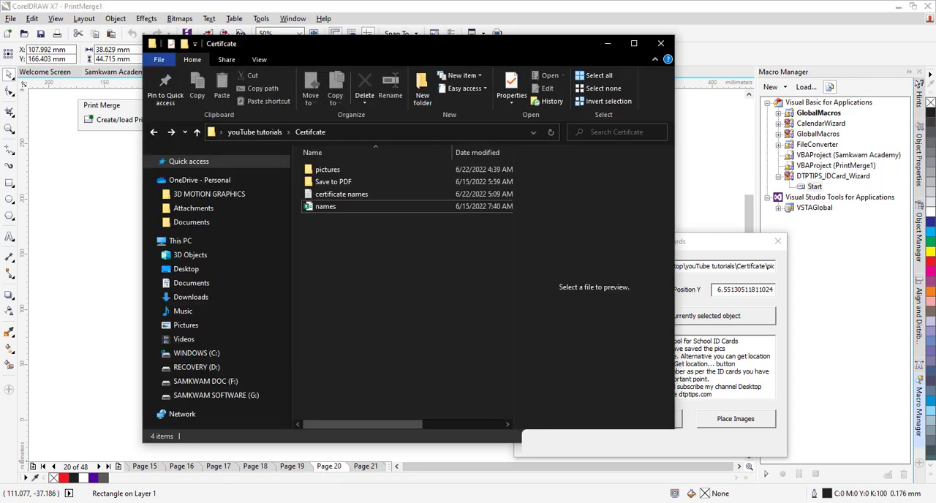
pyautogui.doubleClick(326, 173)
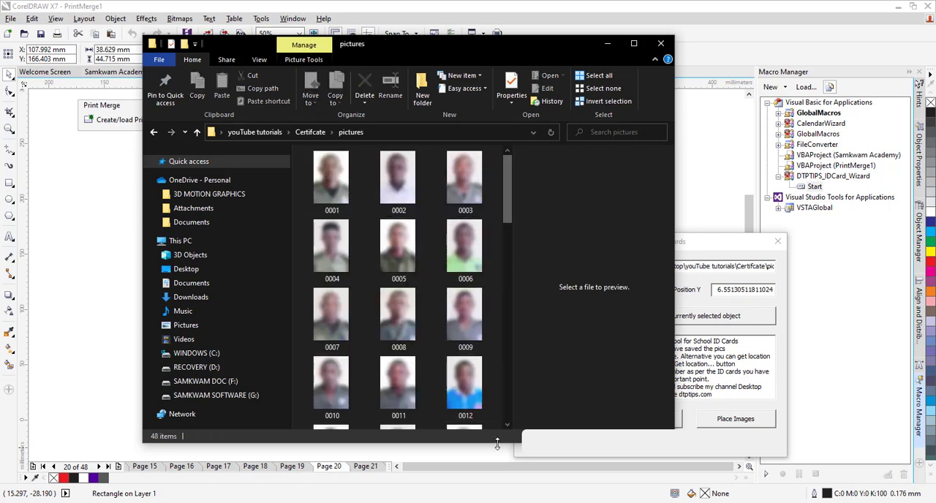
pyautogui.click(577, 502)
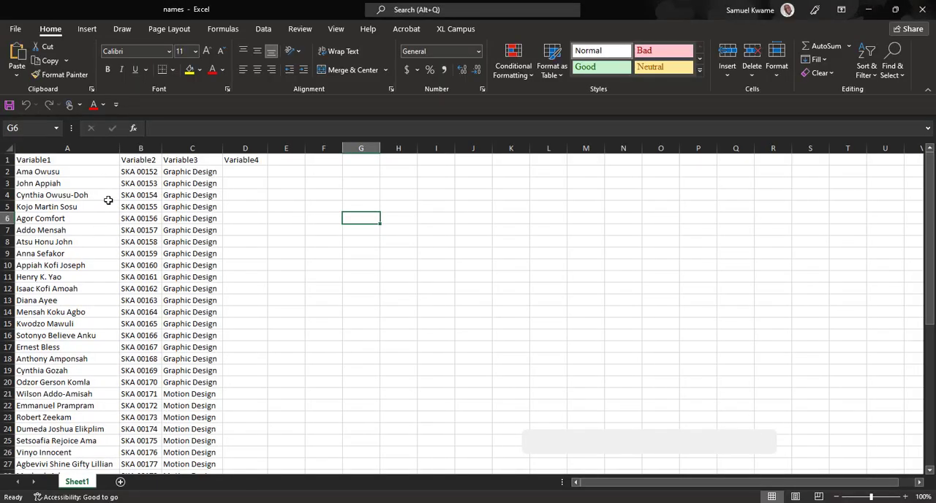
pyautogui.click(578, 502)
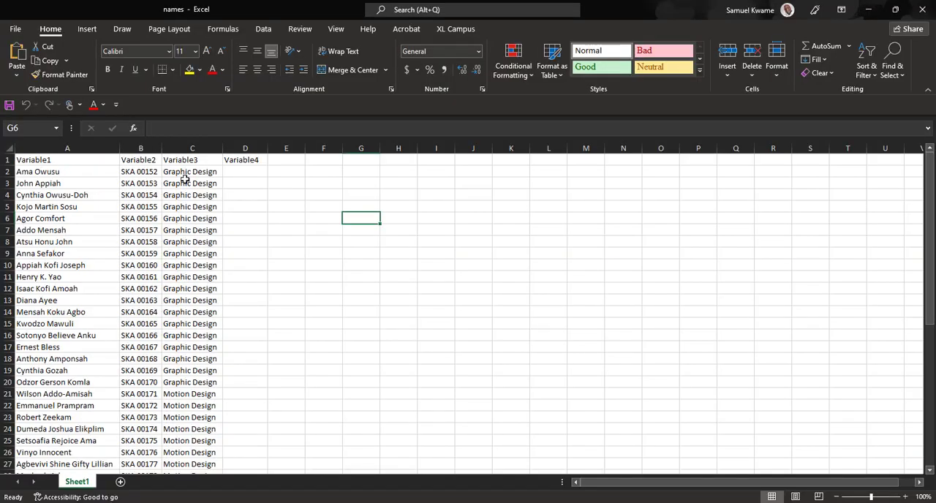
pyautogui.click(245, 170)
pyautogui.click(229, 186)
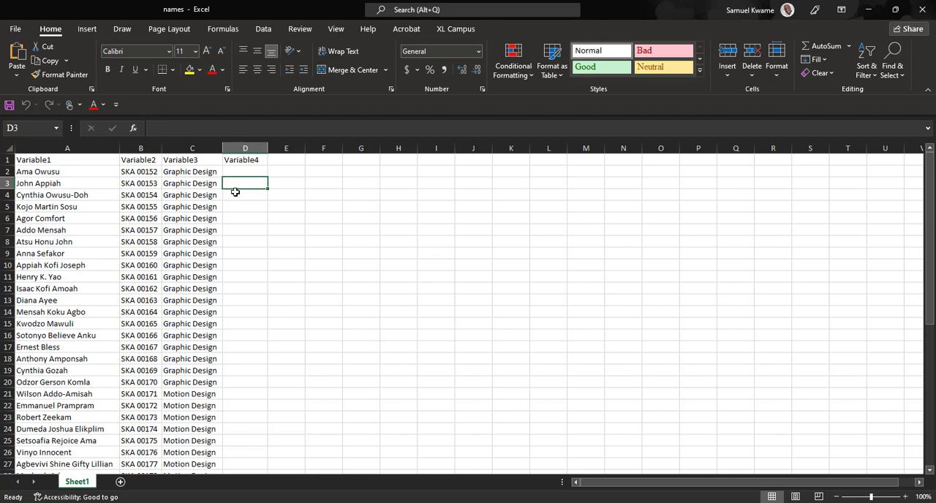
pyautogui.click(869, 9)
pyautogui.click(606, 45)
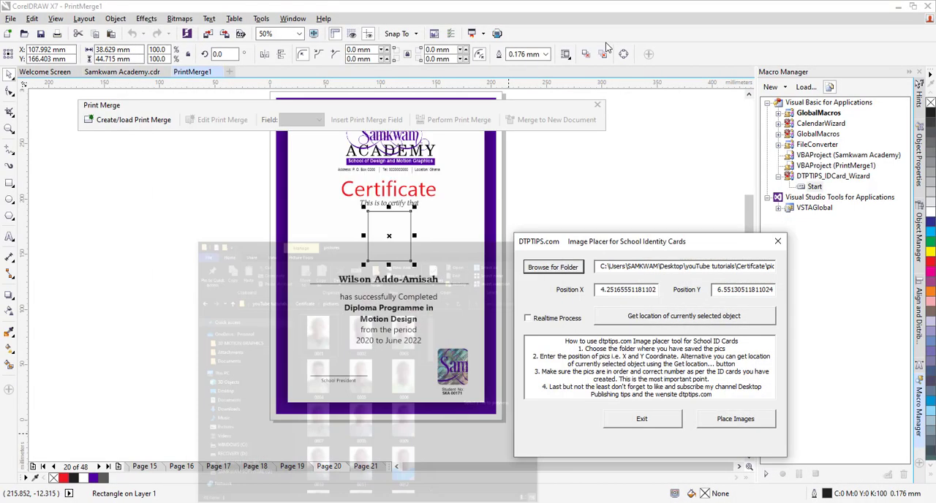
# Step: Place the folder's images on the merged certificates and check the photos on pages 3, 5 and 1
pyautogui.moveTo(668, 242); pyautogui.dragTo(672, 225)
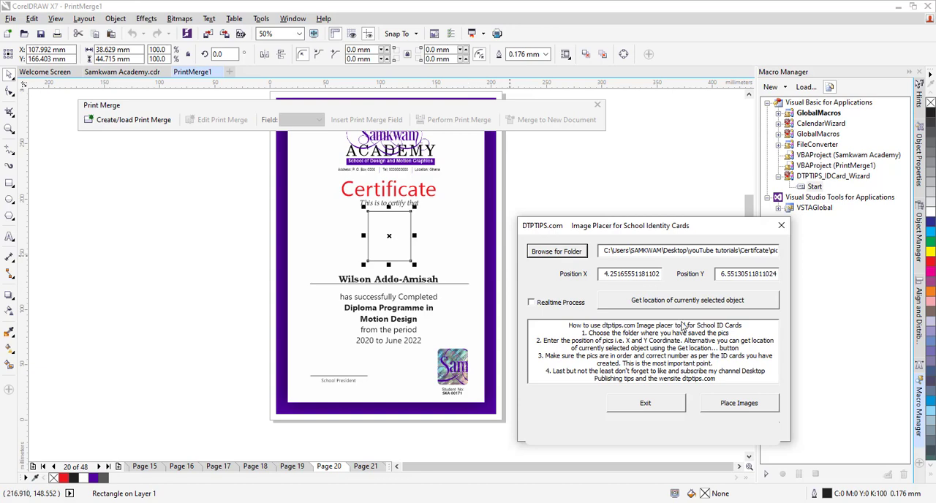
pyautogui.click(728, 408)
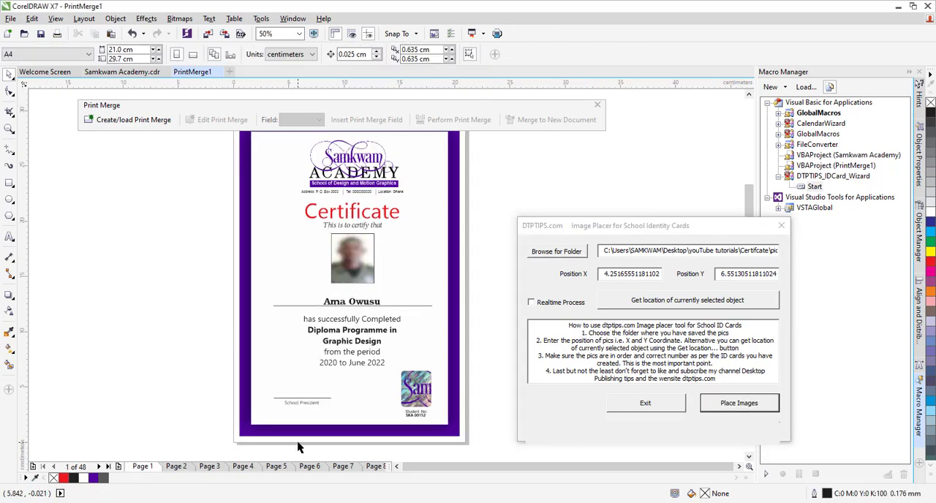
pyautogui.click(210, 467)
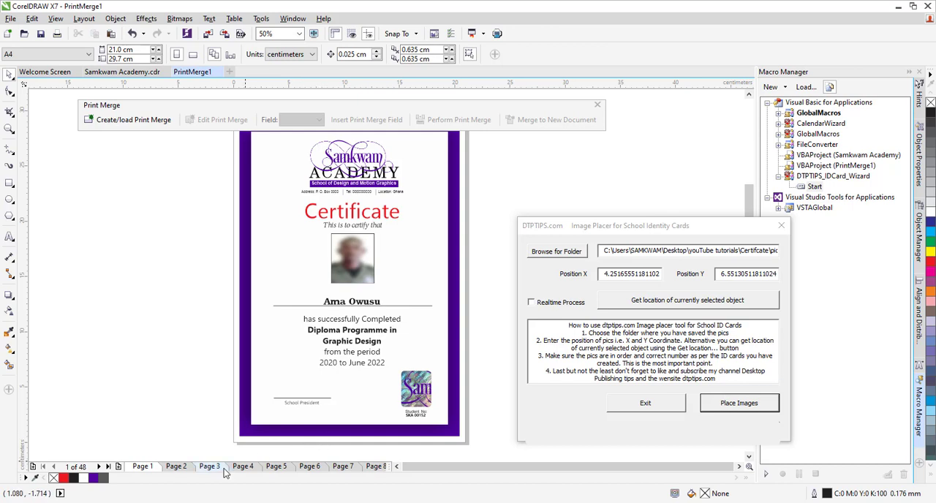
pyautogui.click(278, 469)
pyautogui.click(142, 469)
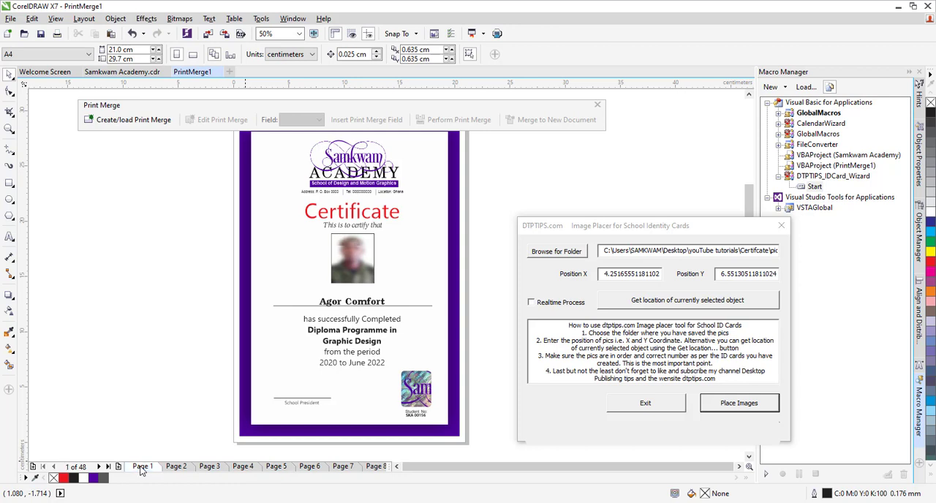
pyautogui.scroll(2, 356, 260)
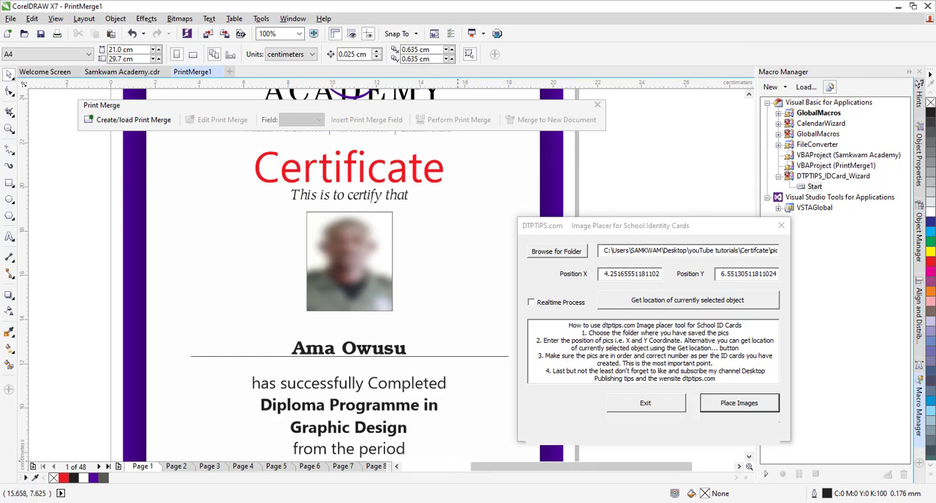
# Step: Check picture 0001 in the pictures folder against the first name in the names Excel workbook, and view the last name in A49
pyautogui.hotkey('alt', 'Tab')
pyautogui.click(315, 163)
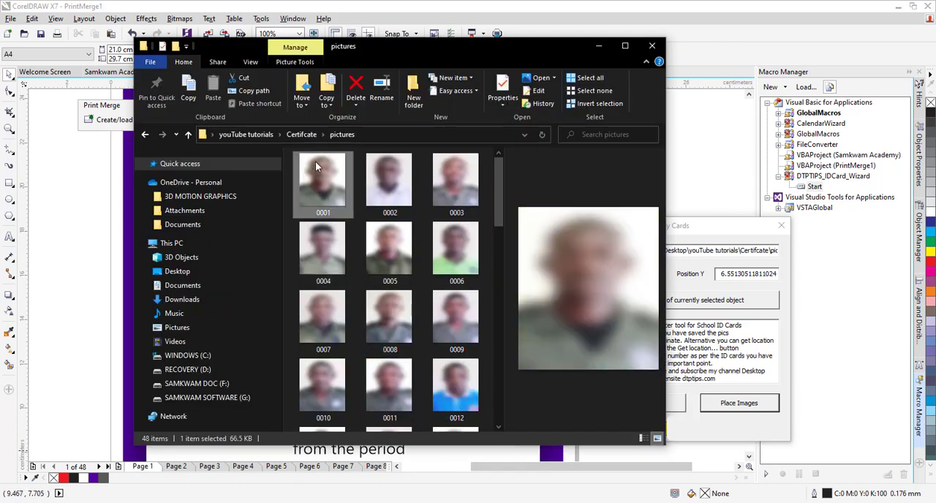
pyautogui.moveTo(432, 44); pyautogui.dragTo(741, 130)
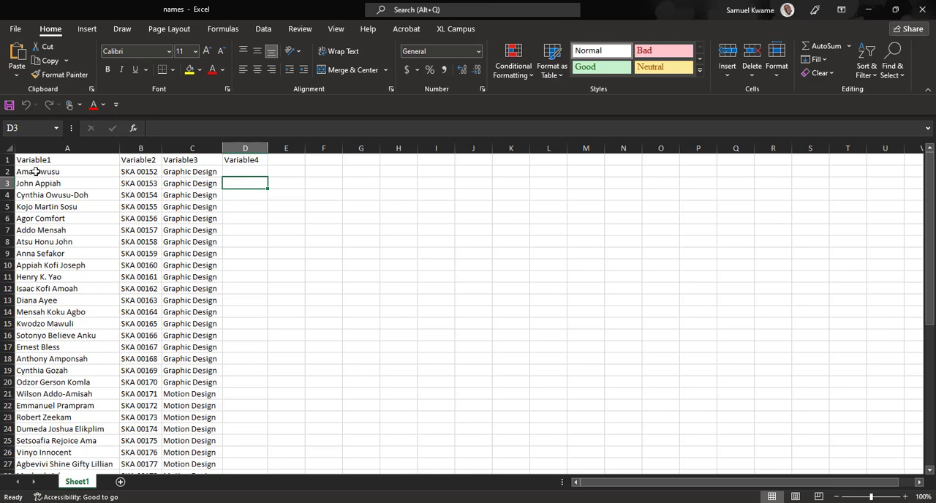
pyautogui.click(35, 172)
pyautogui.scroll(-8, 223, 322)
pyautogui.click(58, 443)
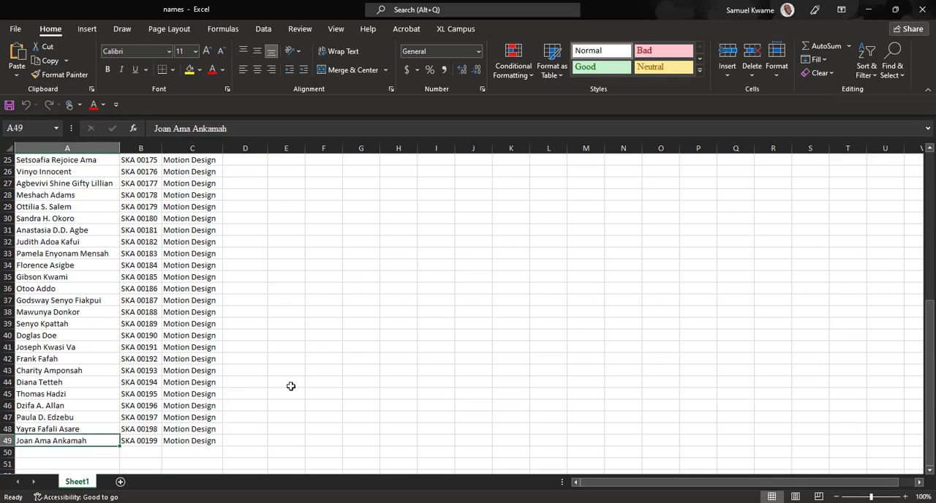
# Step: Compare picture 0048 in the pictures folder with the photo on certificate page 48 in CorelDRAW, then close the Image Placer
pyautogui.click(869, 10)
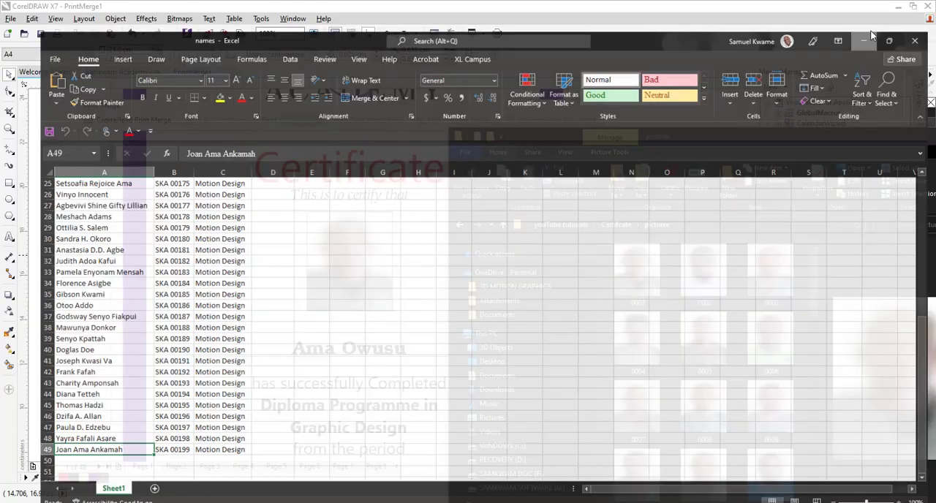
pyautogui.scroll(1, 733, 389)
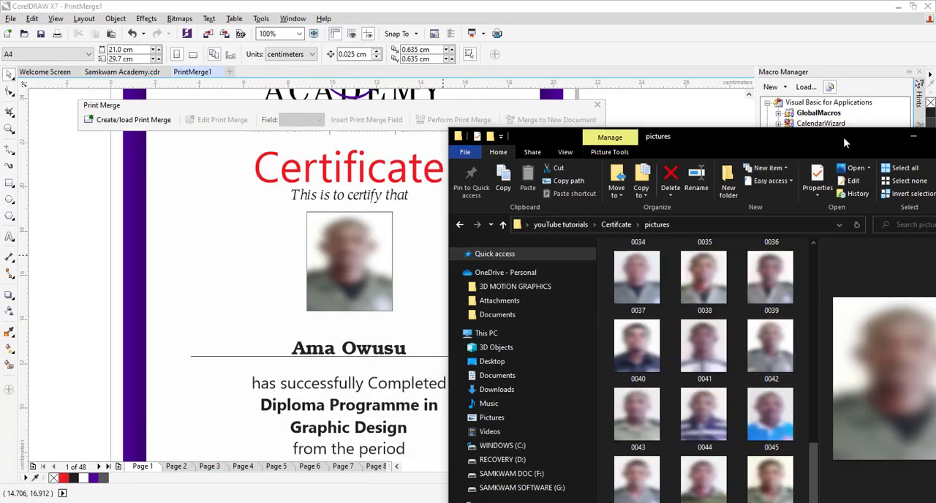
pyautogui.moveTo(843, 137); pyautogui.dragTo(814, 55)
pyautogui.click(756, 415)
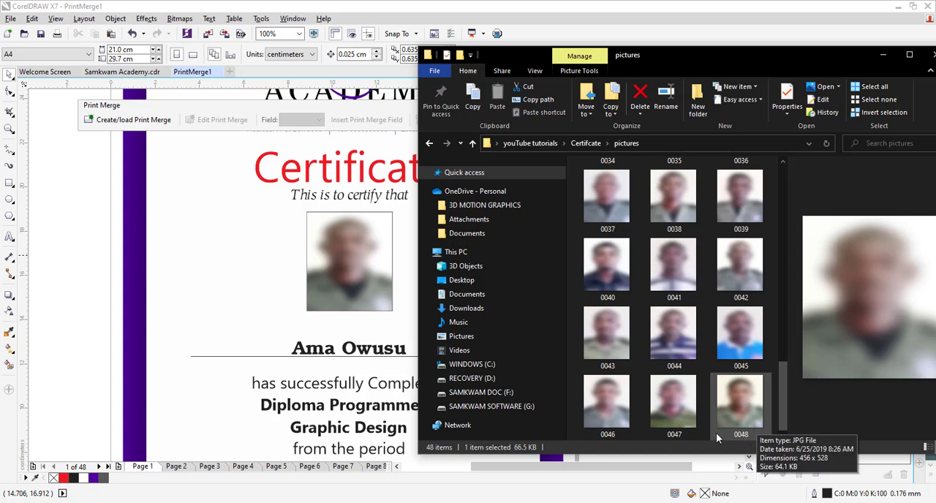
pyautogui.click(108, 466)
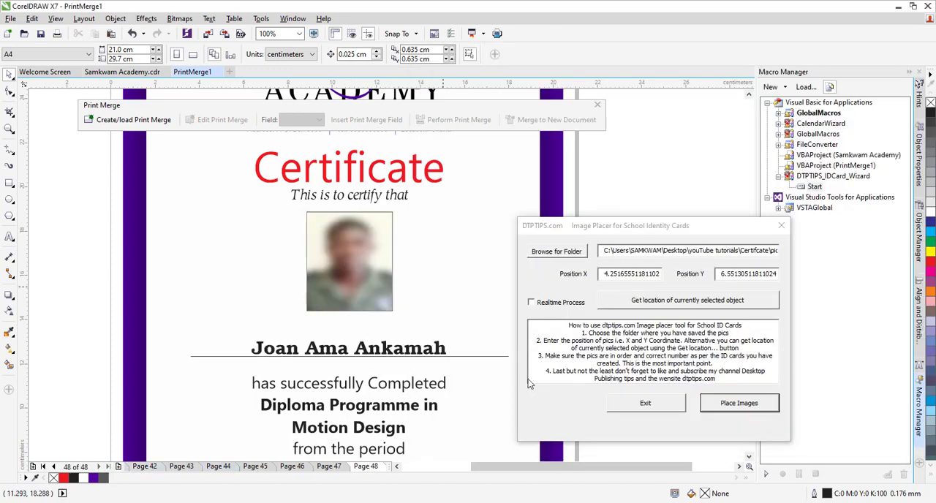
pyautogui.hotkey('alt', 'Tab')
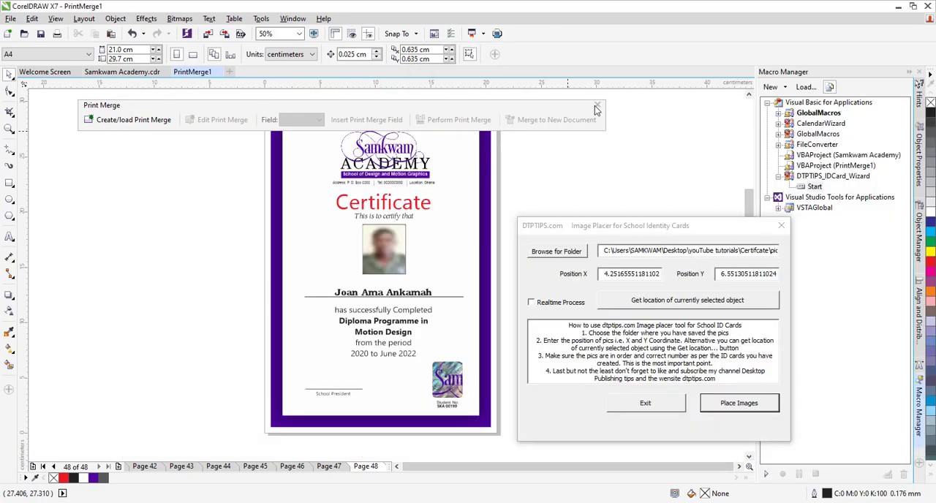
pyautogui.click(597, 105)
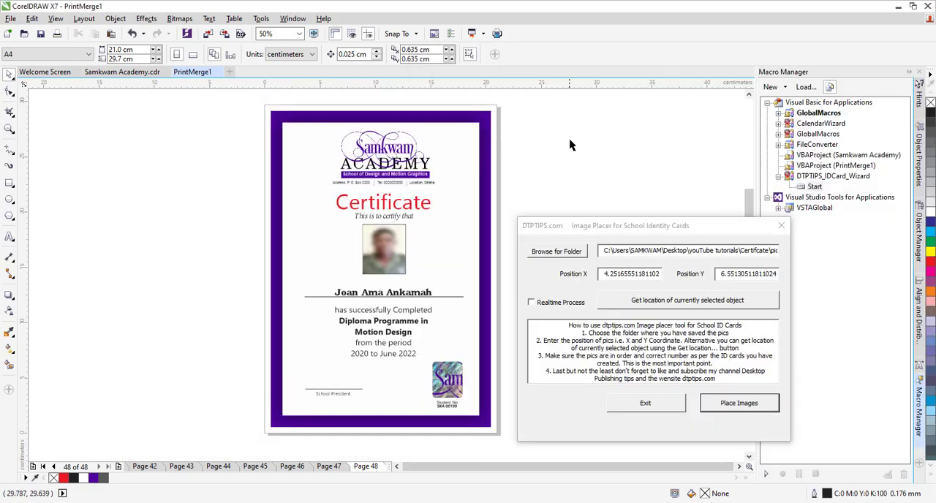
pyautogui.click(782, 227)
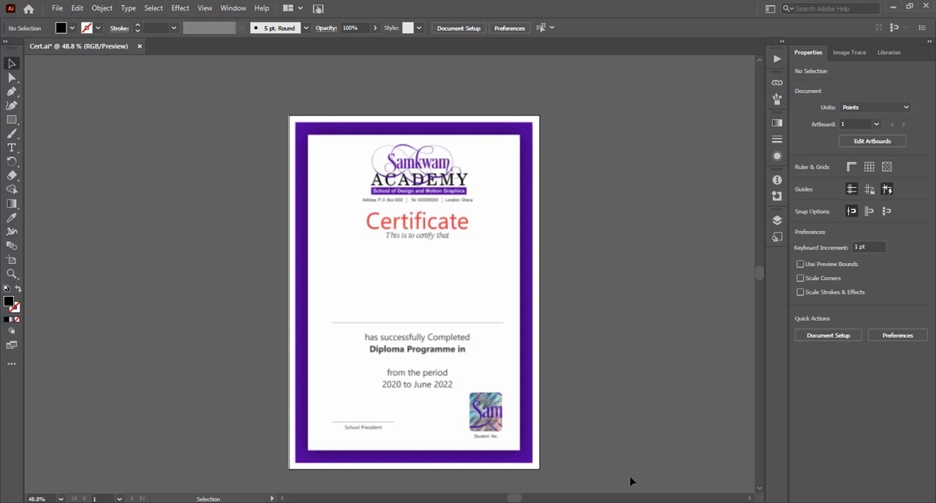
# Step: In Illustrator's Cert.ai, add the placeholder text Variable1 above the name line of the certificate
pyautogui.press('t')
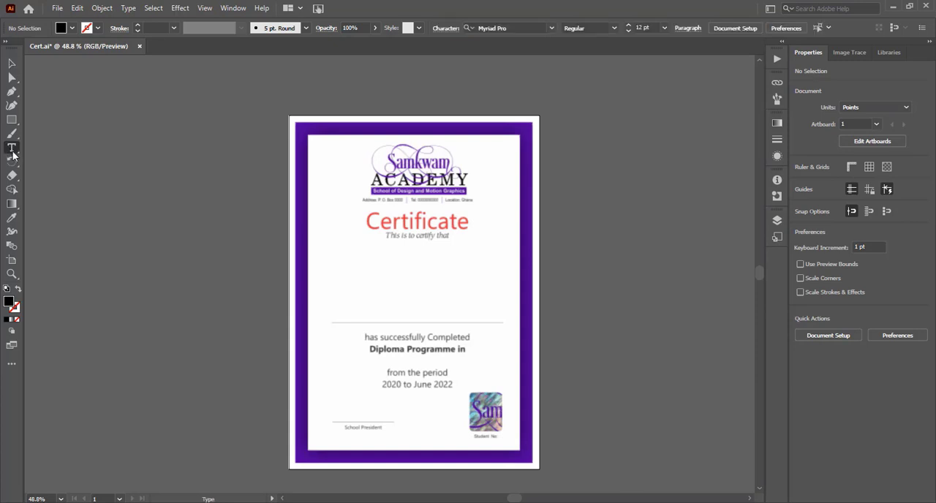
pyautogui.click(395, 313)
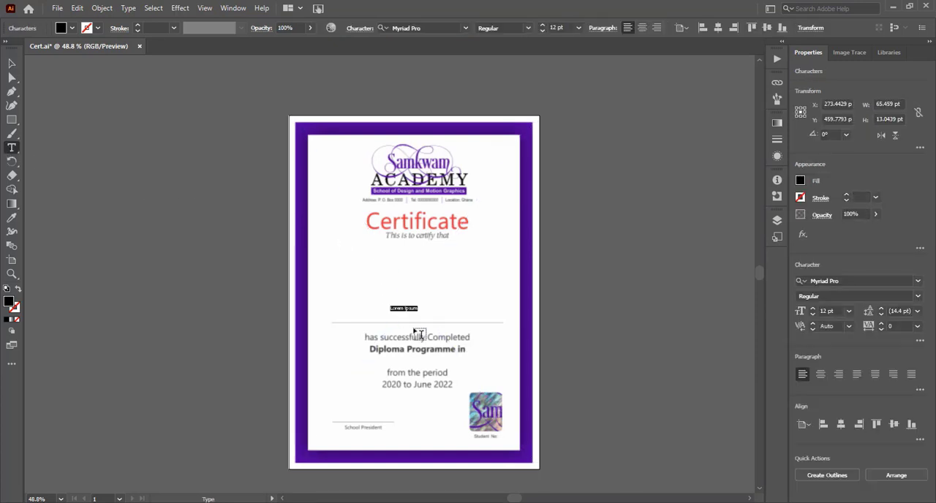
pyautogui.write('V')
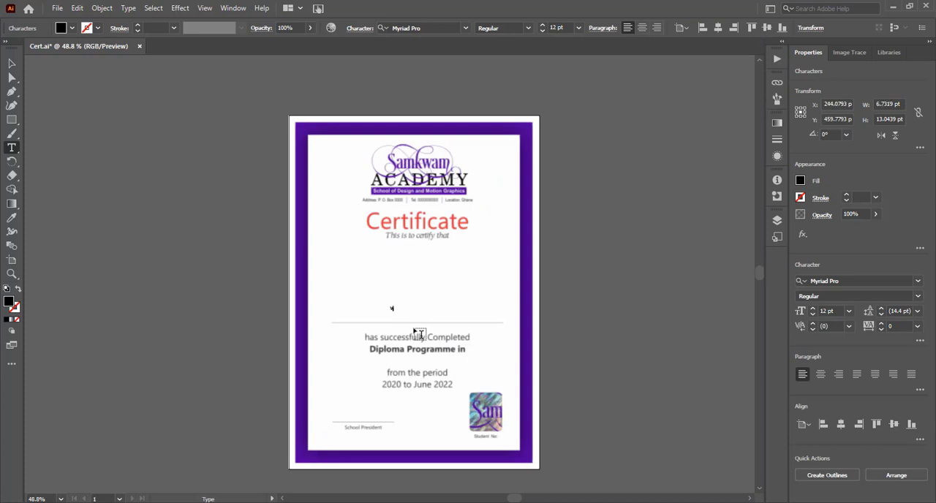
pyautogui.write('ariable1')
# Step: Format the Variable1 text as Gadugi Bold at 24 pt with centred paragraph alignment
pyautogui.hotkey('ctrl', 'a')
pyautogui.click(466, 28)
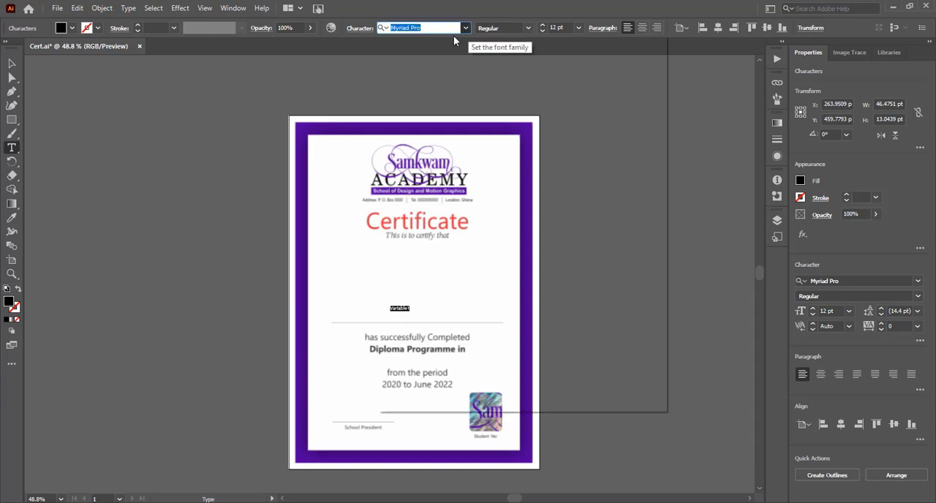
pyautogui.click(406, 104)
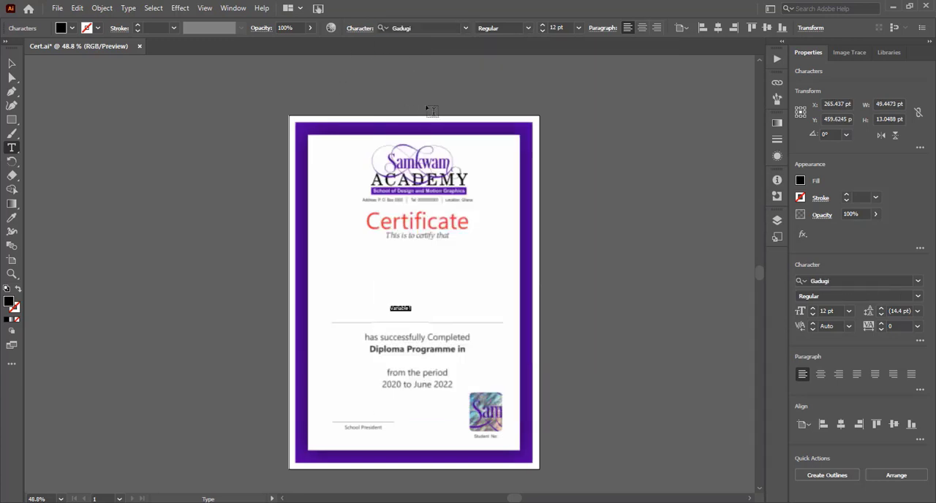
pyautogui.click(557, 28)
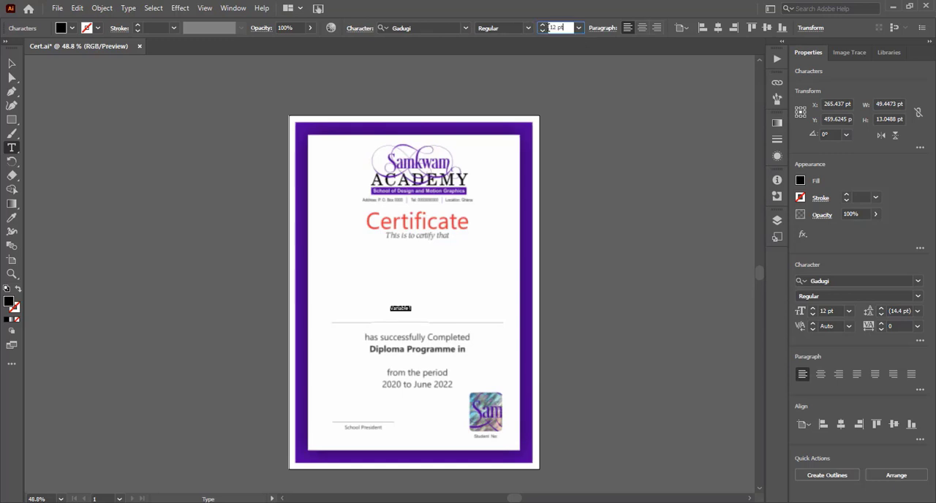
pyautogui.write('2')
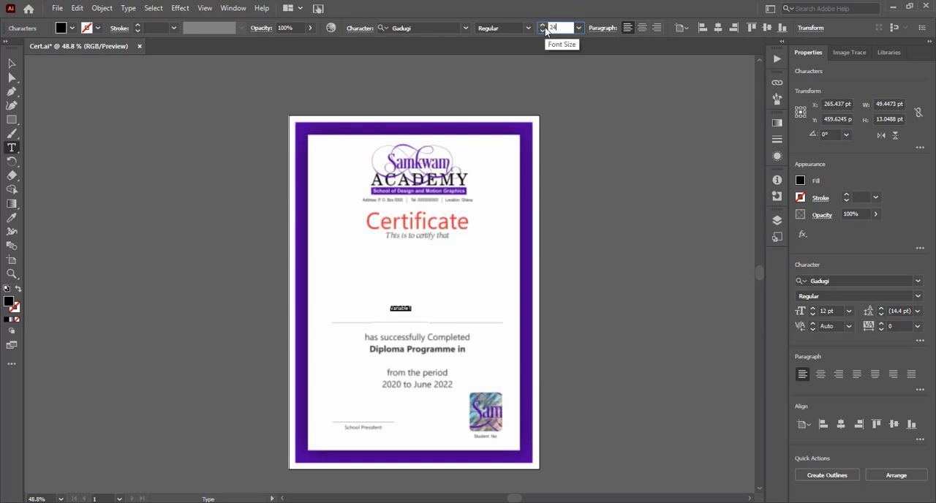
pyautogui.write('4')
pyautogui.press('Return')
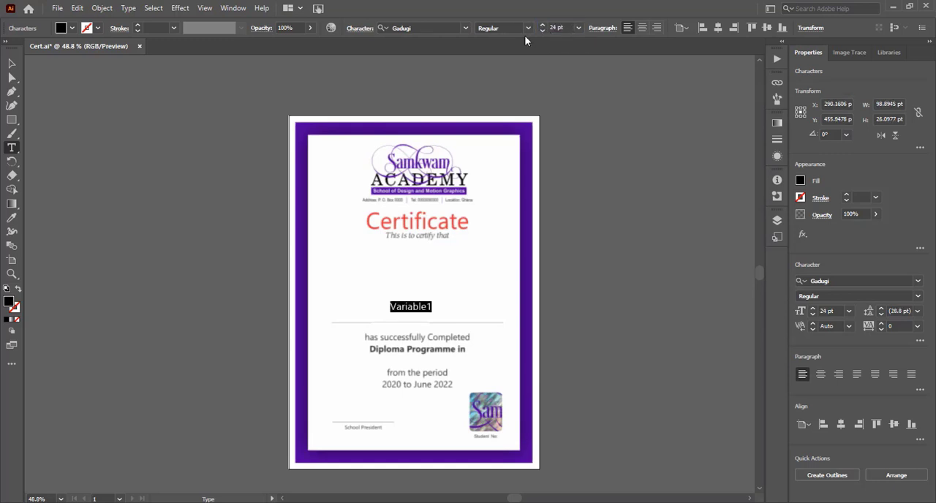
pyautogui.click(527, 28)
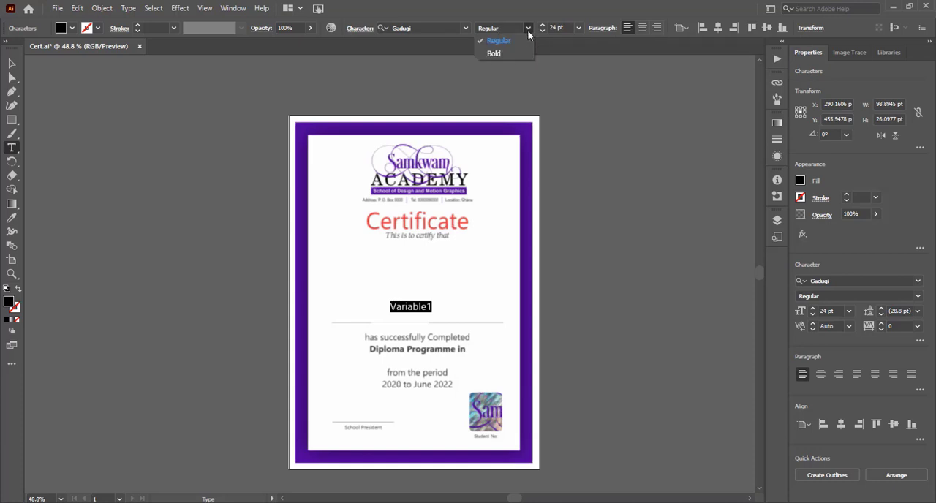
pyautogui.click(494, 54)
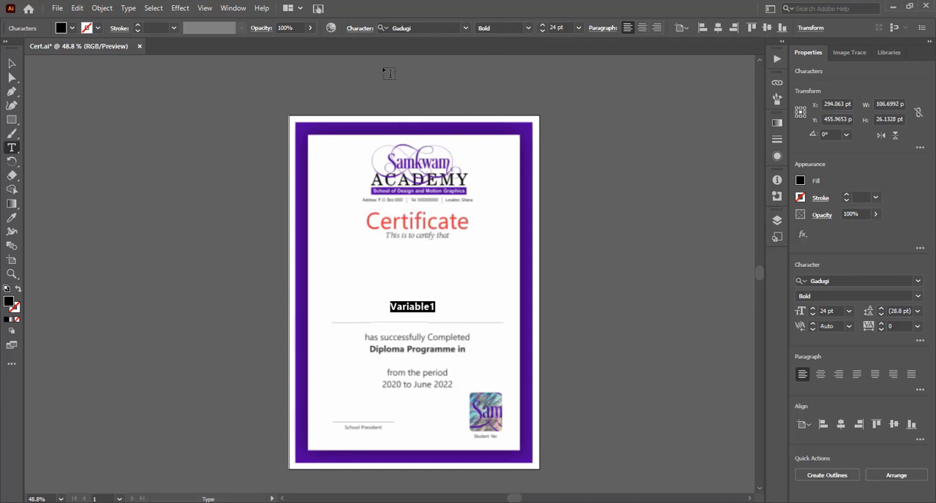
pyautogui.click(642, 28)
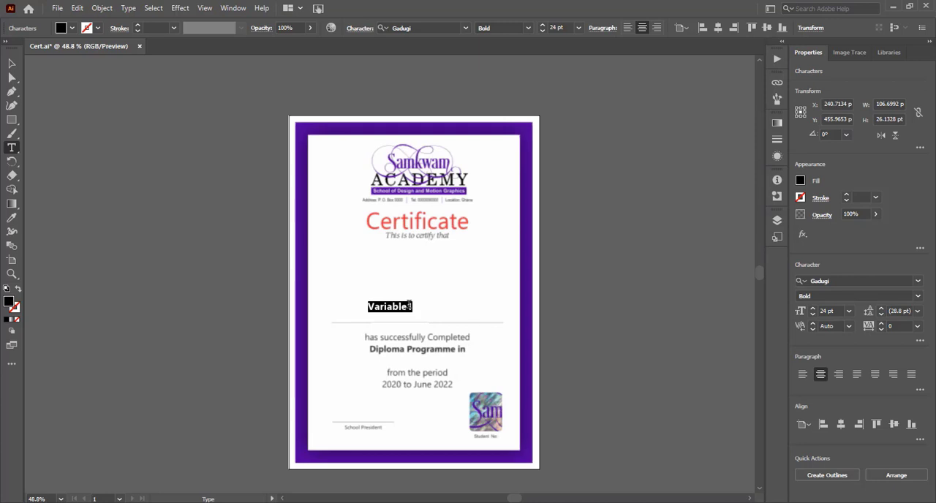
# Step: Move Variable1 down onto the name line, centre it horizontally with the certificate background, and nudge both slightly to the right
pyautogui.press('Escape')
pyautogui.moveTo(382, 311); pyautogui.dragTo(403, 322)
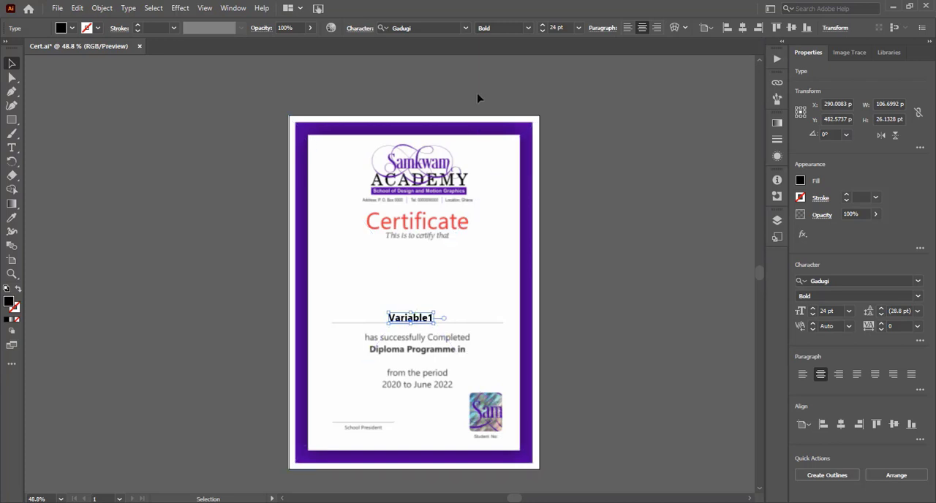
pyautogui.keyDown('shift'); pyautogui.click(527, 291); pyautogui.keyUp('shift')
pyautogui.click(196, 29)
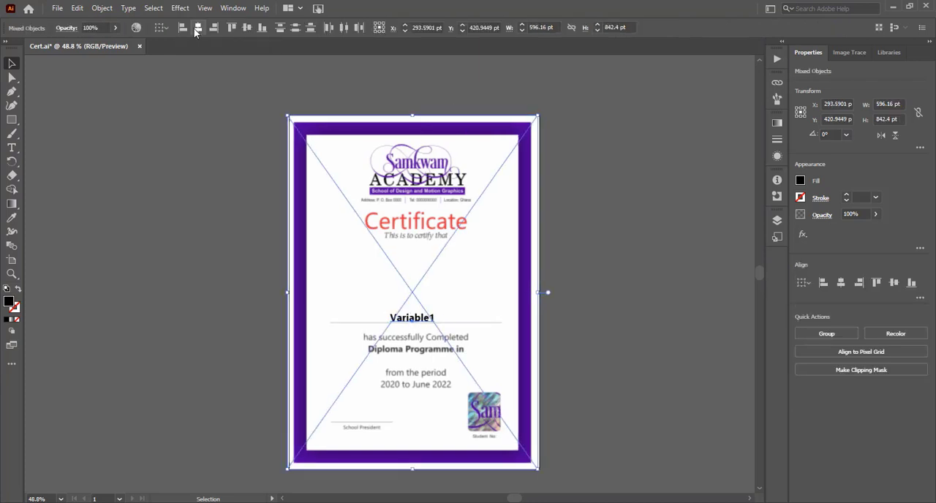
pyautogui.press('Right')
pyautogui.press('Right')
pyautogui.click(563, 241)
# Step: Duplicate Variable1 to below "Diploma Programme in" and to below the Student No. label
pyautogui.click(417, 322)
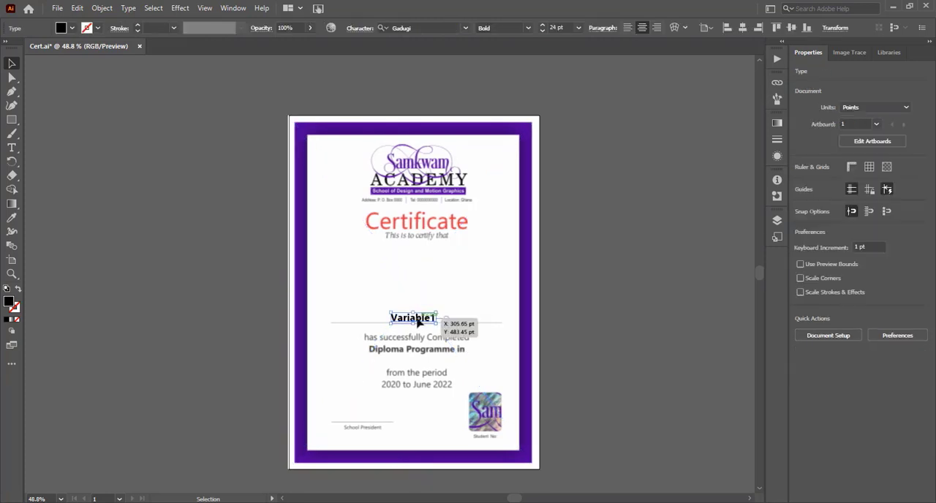
pyautogui.moveTo(419, 320); pyautogui.dragTo(492, 446)
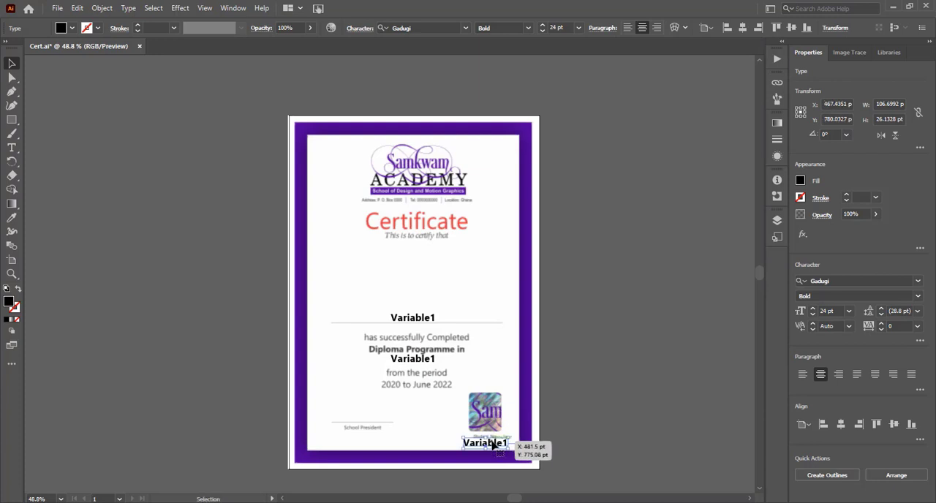
# Step: Change the copy below "Diploma Programme in" to Variable3 and the copy below the Student No. label to Variable2
pyautogui.click(427, 360)
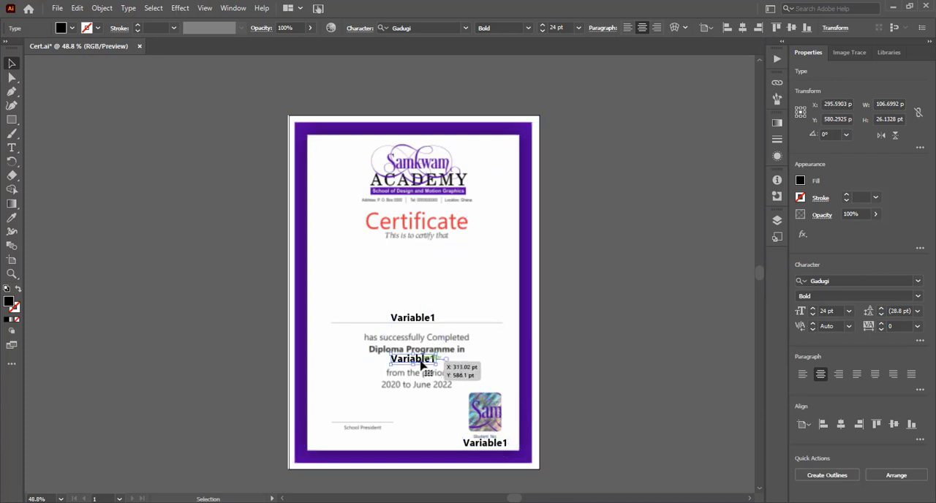
pyautogui.click(12, 147)
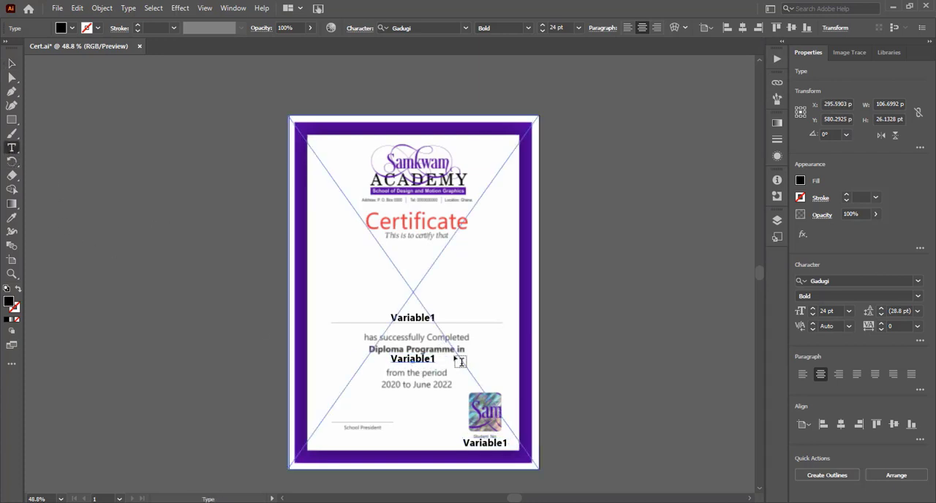
pyautogui.click(430, 359)
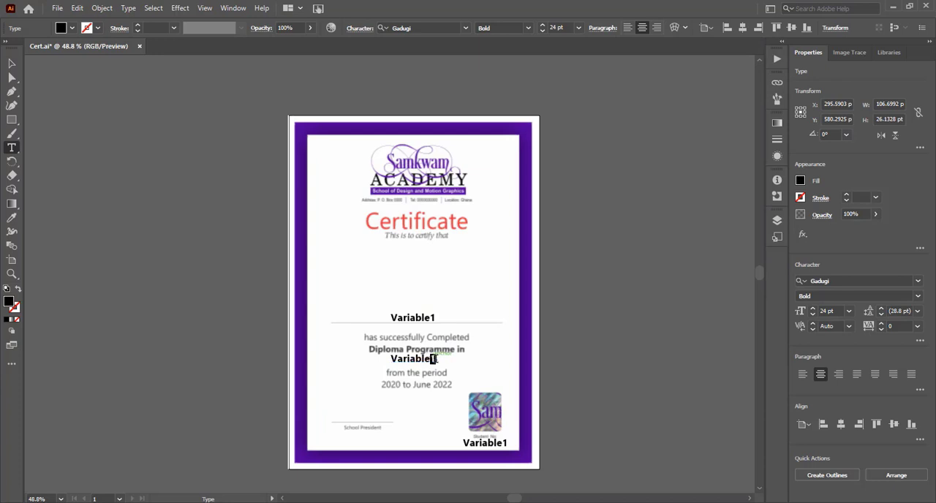
pyautogui.moveTo(431, 360); pyautogui.dragTo(438, 359)
pyautogui.write('3')
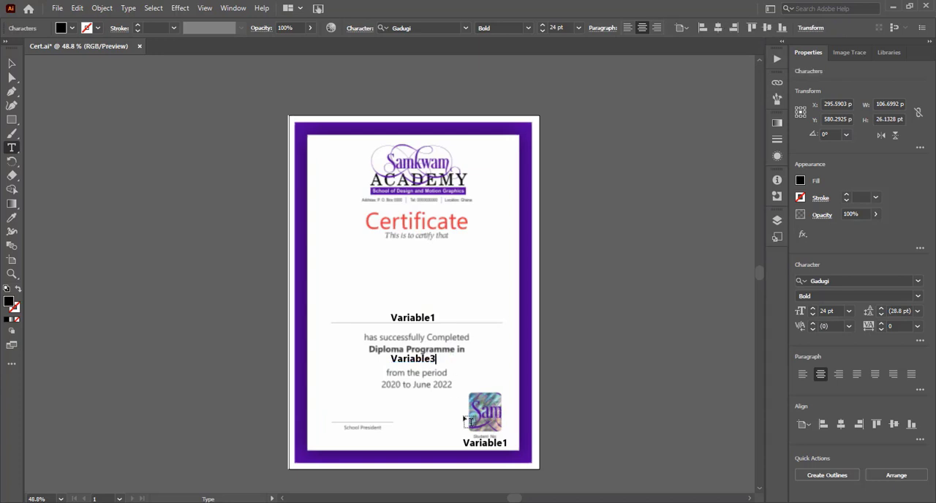
pyautogui.moveTo(502, 443); pyautogui.dragTo(508, 443)
pyautogui.write('2')
# Step: Set the font size of the Variable3 text to 18 pt
pyautogui.moveTo(390, 358); pyautogui.dragTo(439, 360)
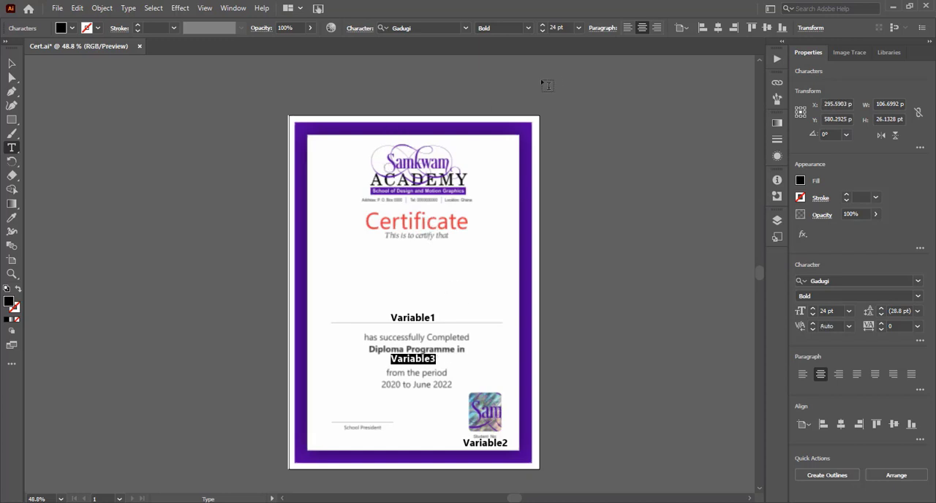
pyautogui.click(556, 28)
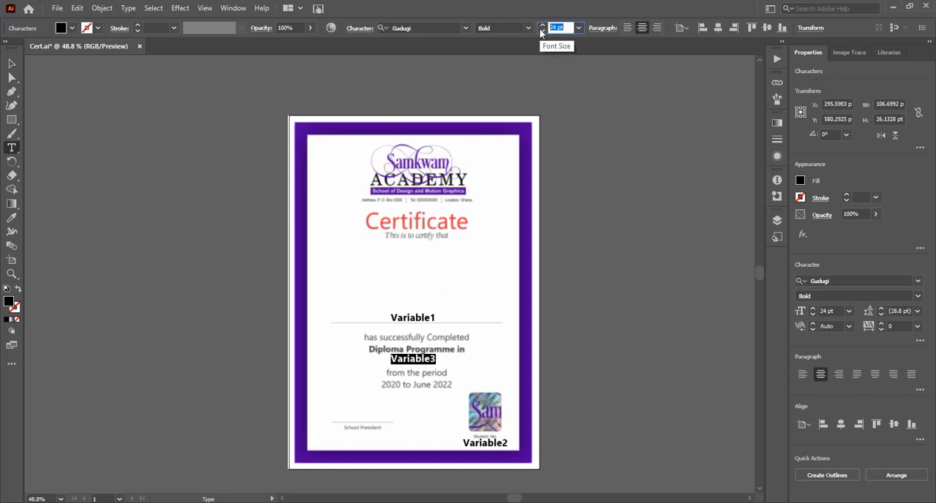
pyautogui.write('18')
pyautogui.press('Return')
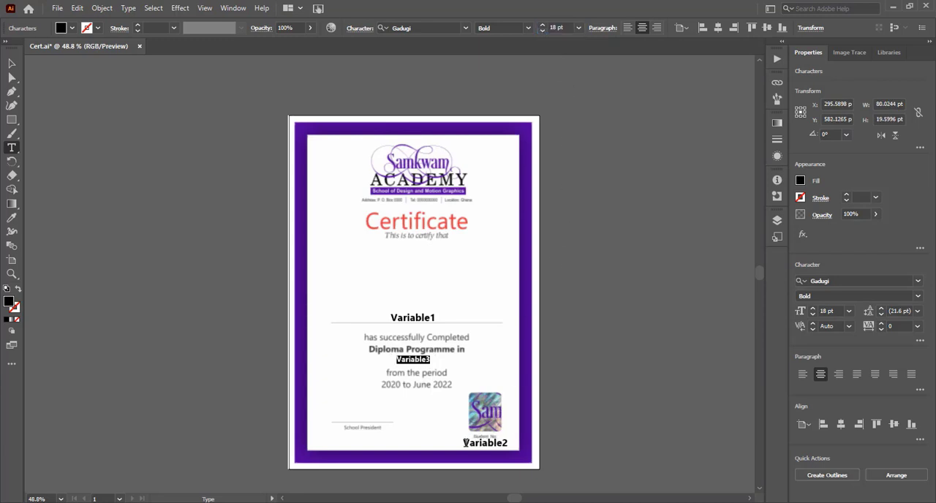
# Step: Set the font size of the Variable2 text under the Student No. label to 10 pt
pyautogui.moveTo(464, 442); pyautogui.dragTo(508, 442)
pyautogui.click(554, 28)
pyautogui.doubleClick(550, 27)
pyautogui.write('1')
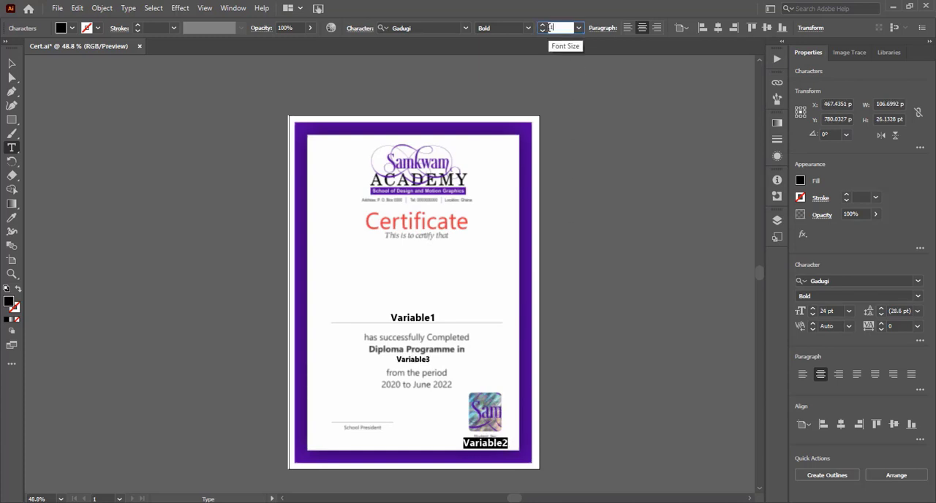
pyautogui.write('0')
pyautogui.press('Return')
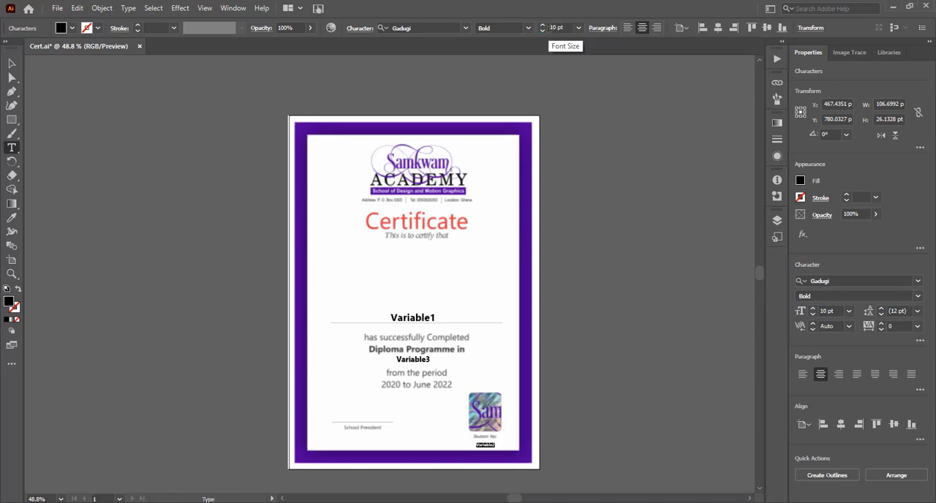
# Step: Reposition Variable3 closer beneath "Diploma Programme in" and centre it horizontally with the certificate background
pyautogui.click(12, 64)
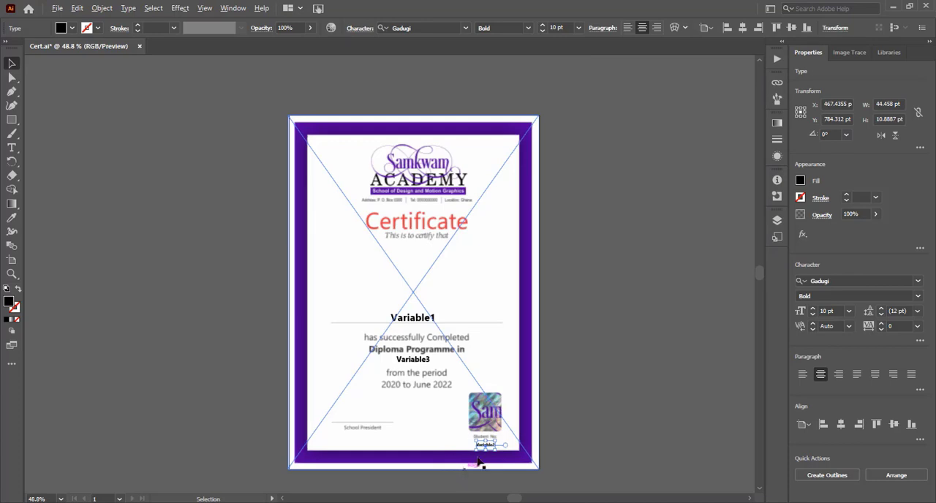
pyautogui.scroll(7, 491, 450)
pyautogui.moveTo(470, 395); pyautogui.dragTo(466, 336)
pyautogui.scroll(-3, 512, 394)
pyautogui.scroll(5, 512, 395)
pyautogui.hscroll(-3, 512, 395)
pyautogui.click(418, 314)
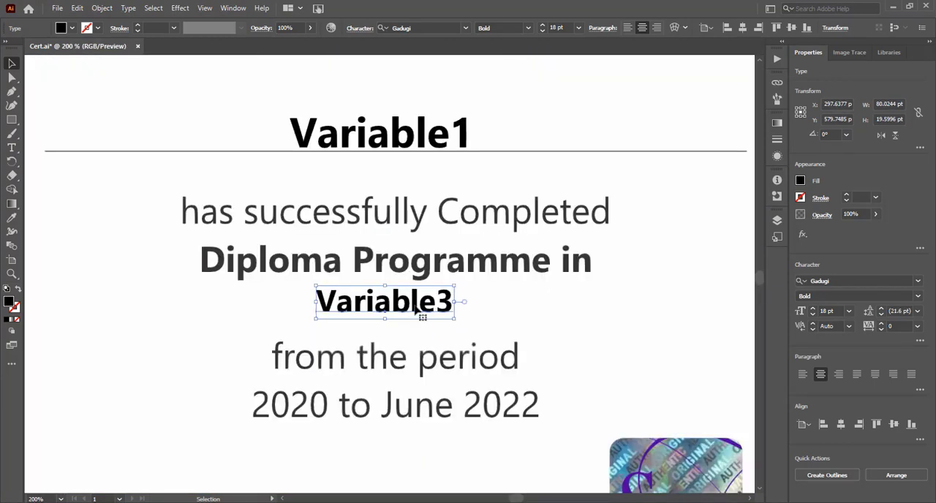
pyautogui.keyDown('shift'); pyautogui.click(427, 273); pyautogui.keyUp('shift')
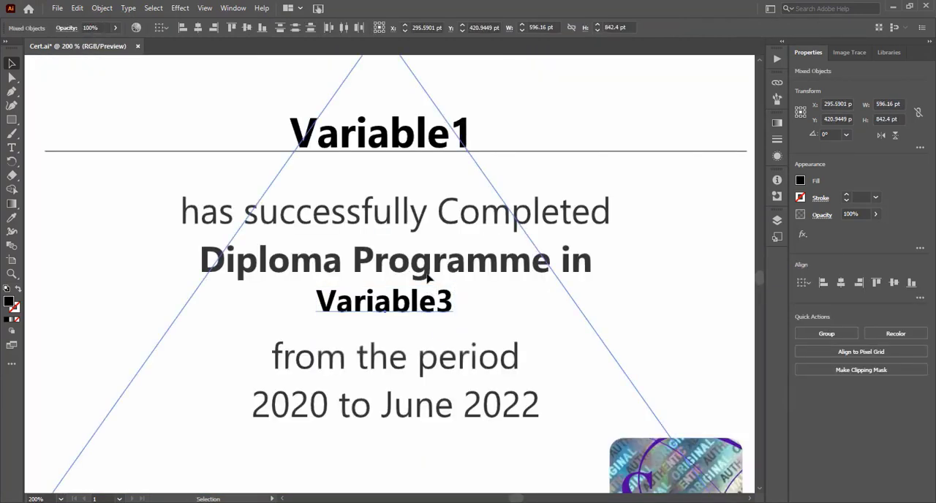
pyautogui.click(198, 30)
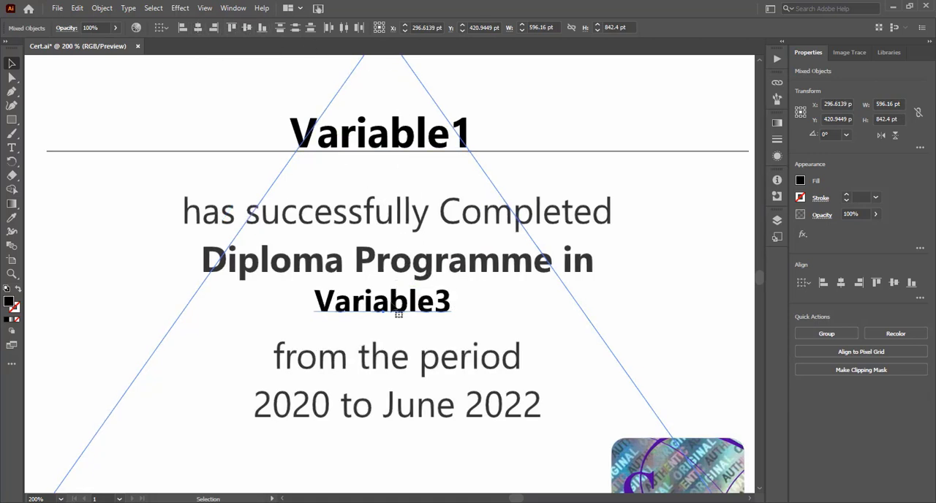
# Step: Place the photo 0001 from the pictures folder on the certificate as a linked file, above the name line
pyautogui.scroll(-3, 390, 310)
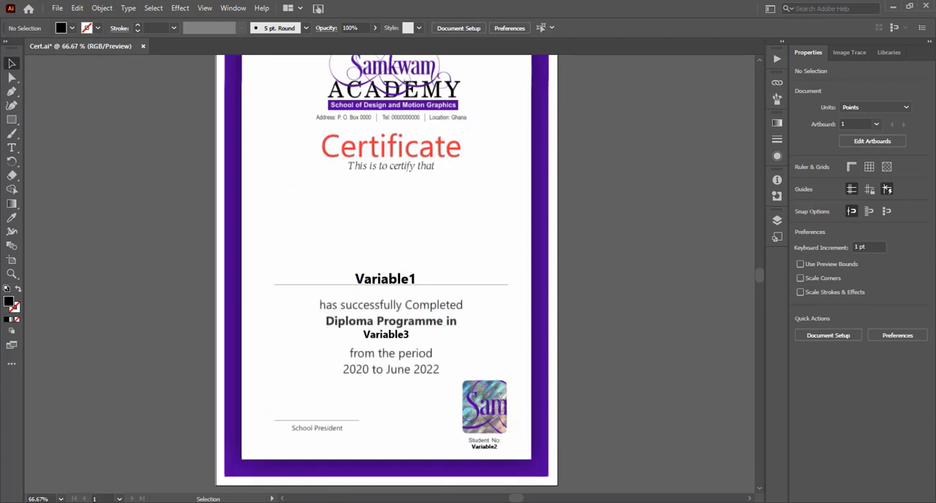
pyautogui.moveTo(273, 502)
pyautogui.click(273, 502)
pyautogui.moveTo(557, 269); pyautogui.dragTo(306, 224)
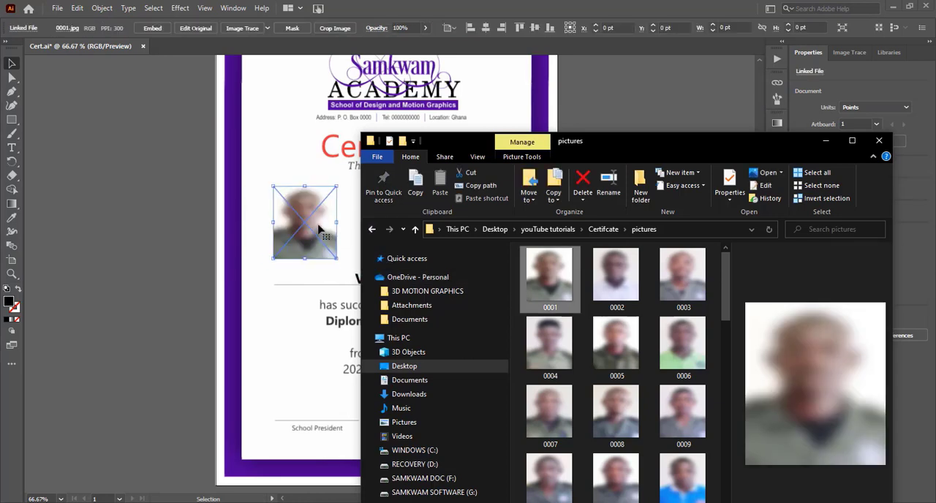
pyautogui.click(826, 141)
# Step: Move the photo between "This is to certify that" and Variable1, and centre both horizontally with the certificate background
pyautogui.moveTo(327, 234); pyautogui.dragTo(408, 221)
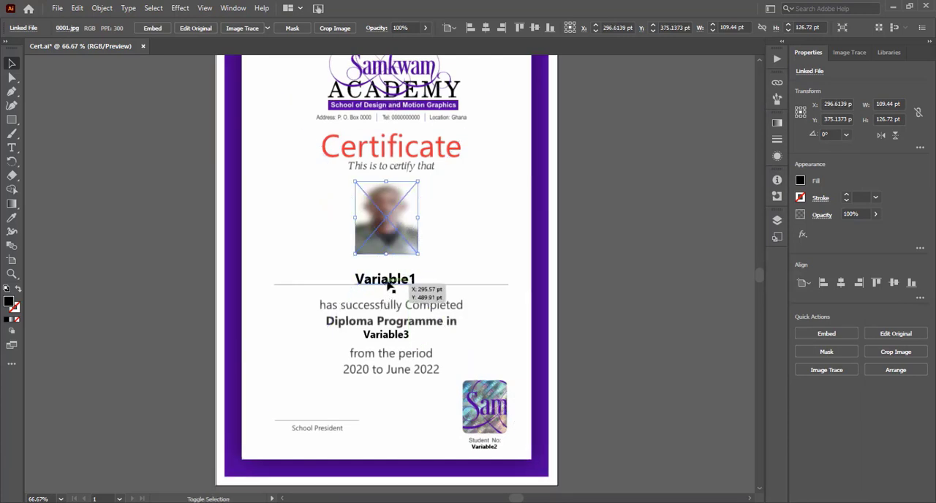
pyautogui.keyDown('shift'); pyautogui.click(389, 283); pyautogui.keyUp('shift')
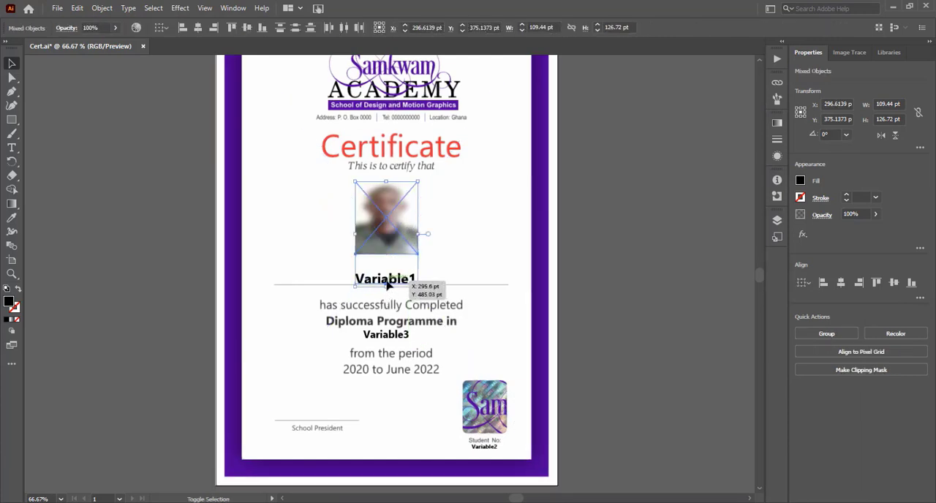
pyautogui.click(198, 28)
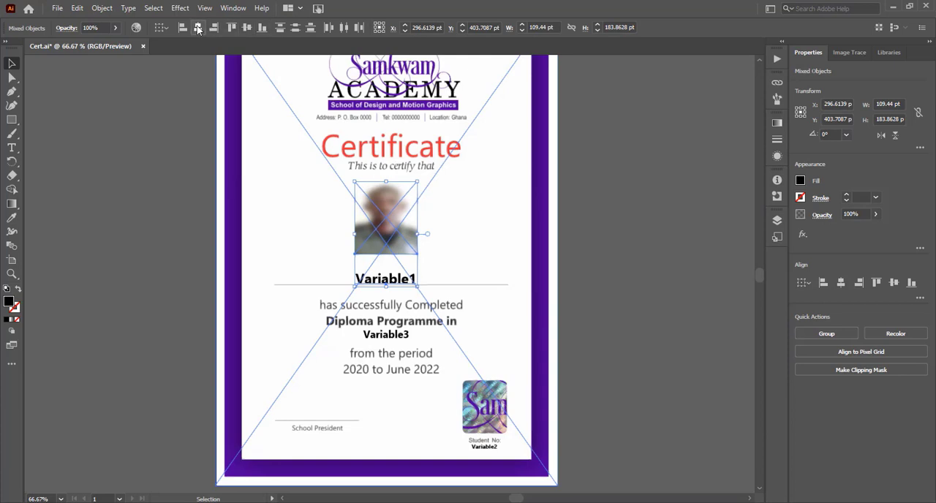
pyautogui.click(469, 247)
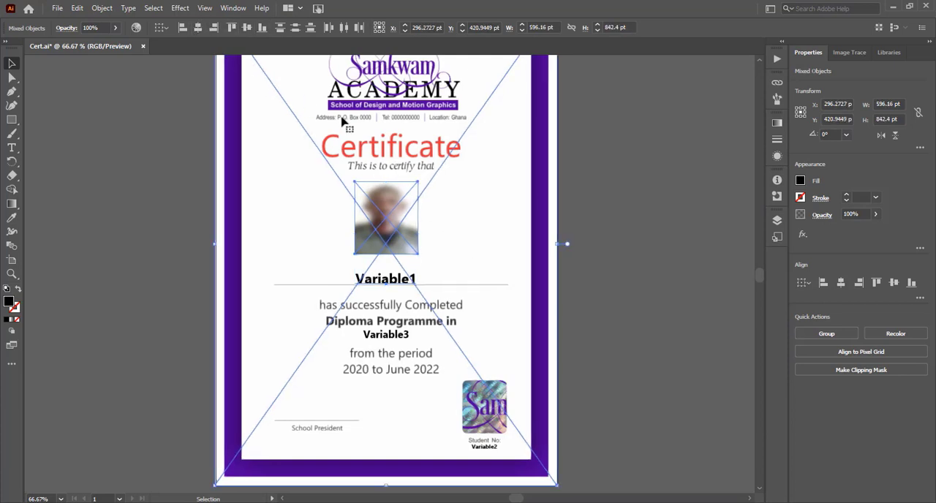
# Step: Show the Variables panel and position it beside the certificate
pyautogui.click(234, 8)
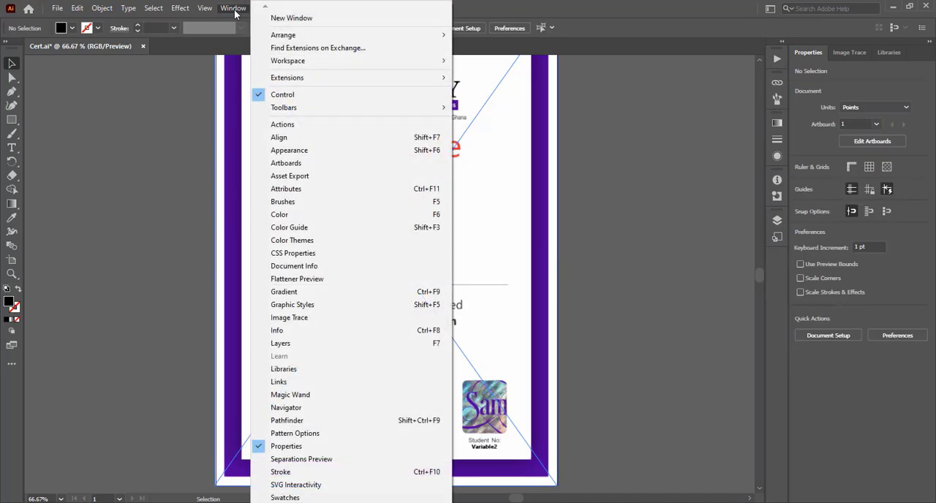
pyautogui.moveTo(351, 502)
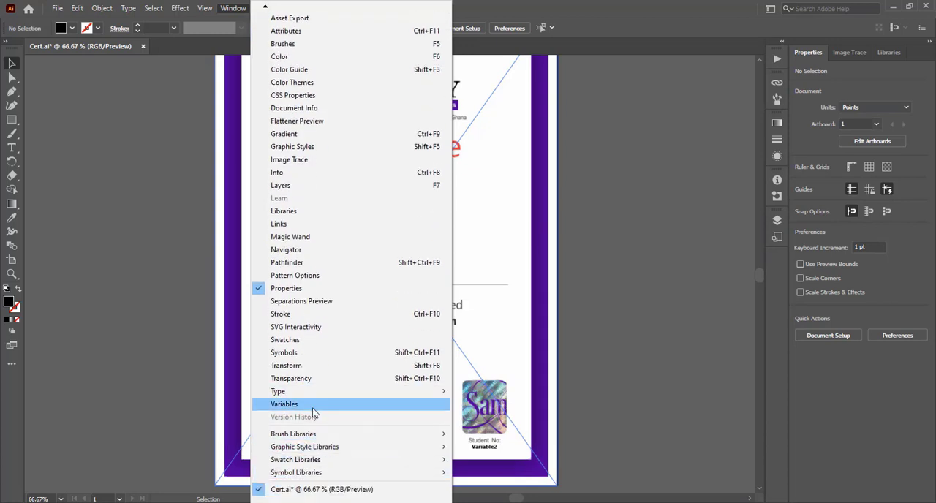
pyautogui.click(285, 407)
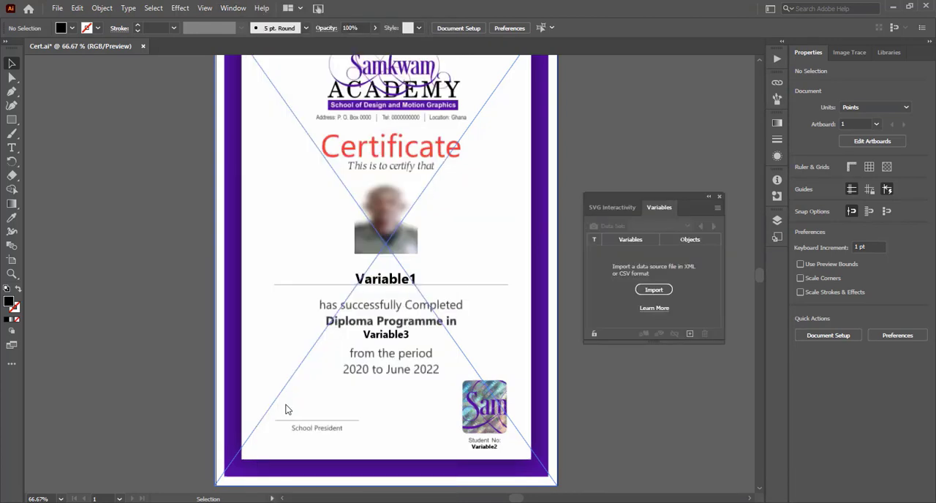
pyautogui.moveTo(664, 196); pyautogui.dragTo(667, 158)
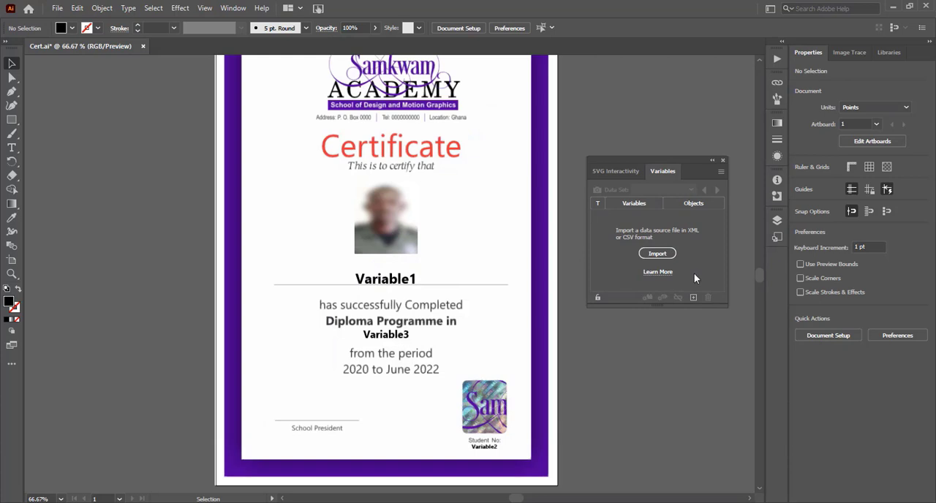
# Step: Make the Variable1, Variable2 and Variable3 texts dynamic in that order, followed by the linked photo 0001.jpg
pyautogui.click(402, 279)
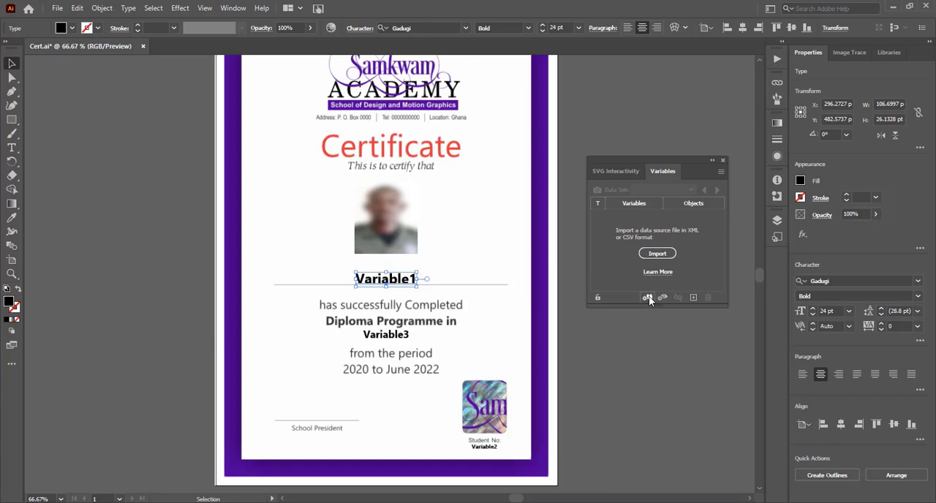
pyautogui.click(648, 298)
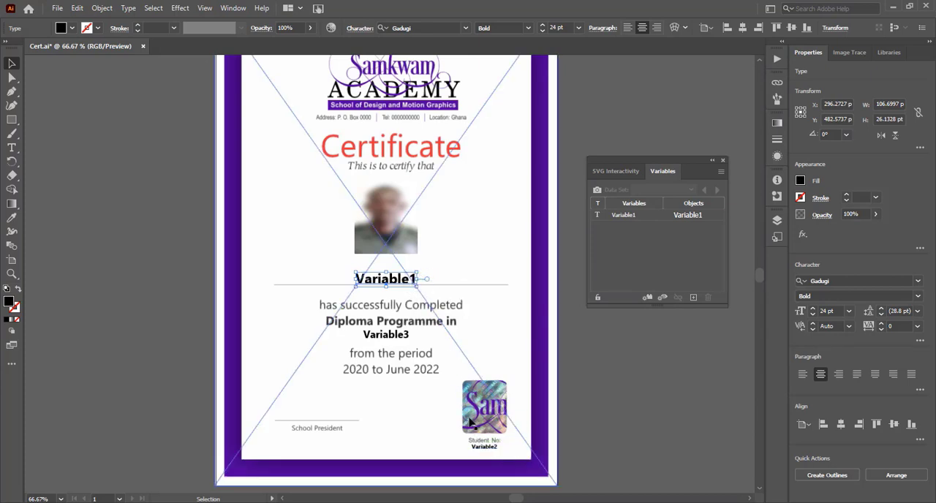
pyautogui.click(483, 448)
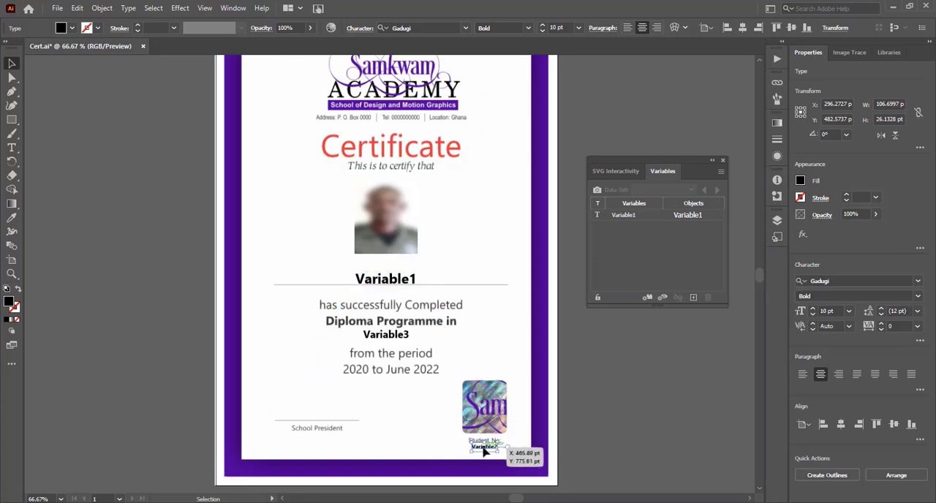
pyautogui.click(647, 298)
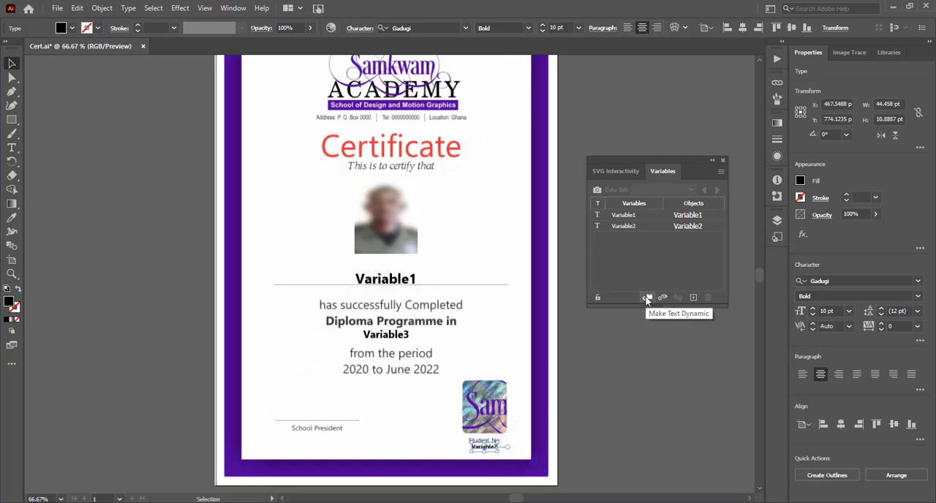
pyautogui.click(393, 334)
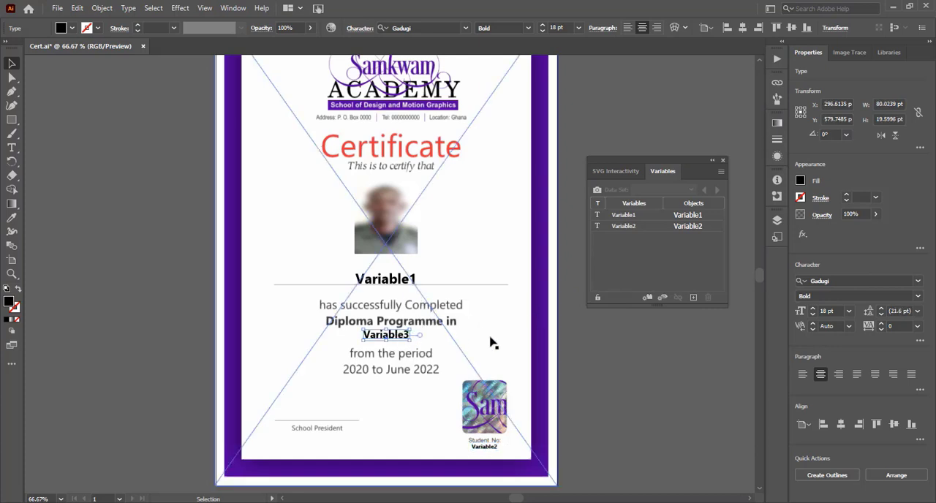
pyautogui.click(647, 298)
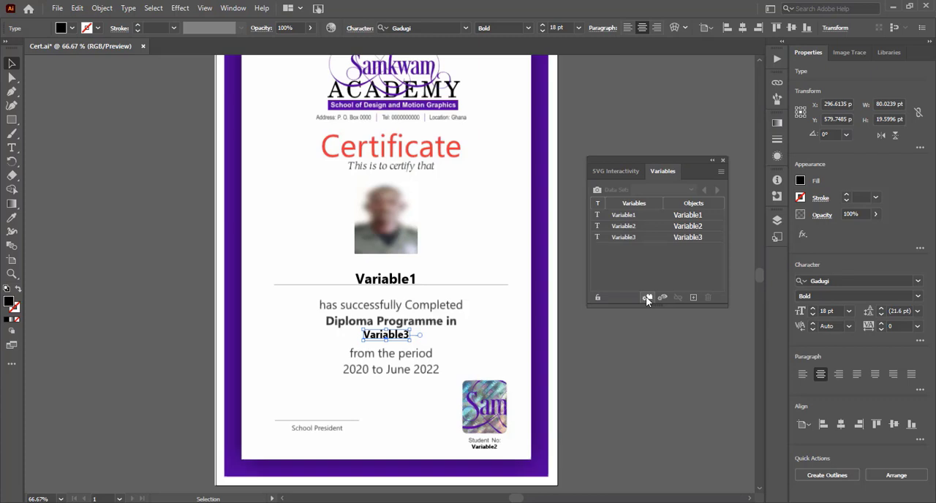
pyautogui.click(394, 251)
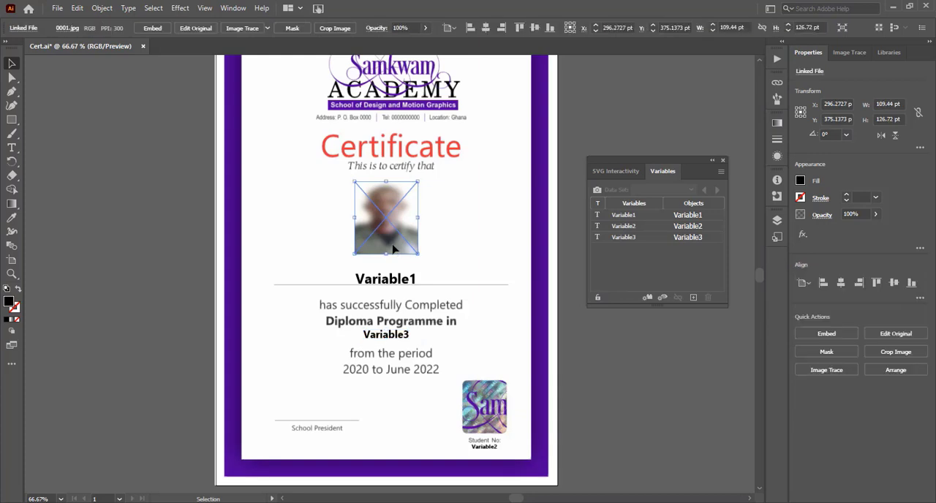
pyautogui.click(648, 298)
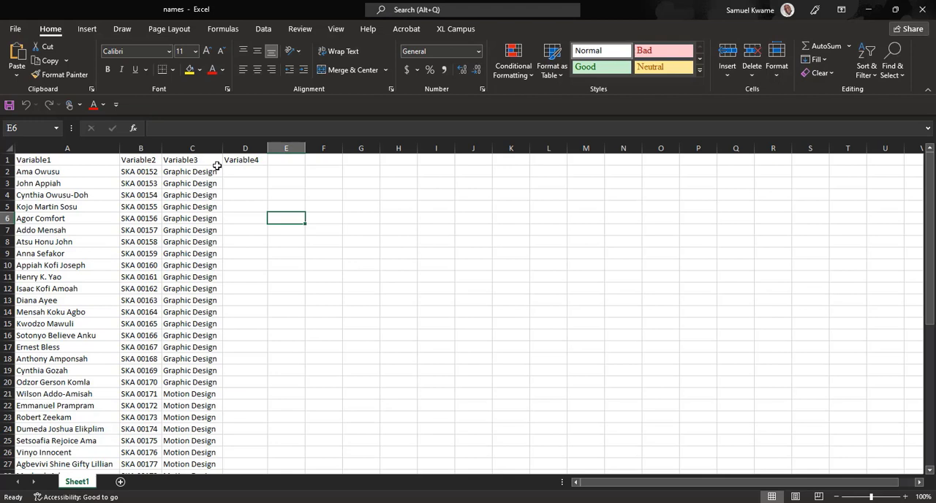
pyautogui.hotkey('ctrl', 'Home')
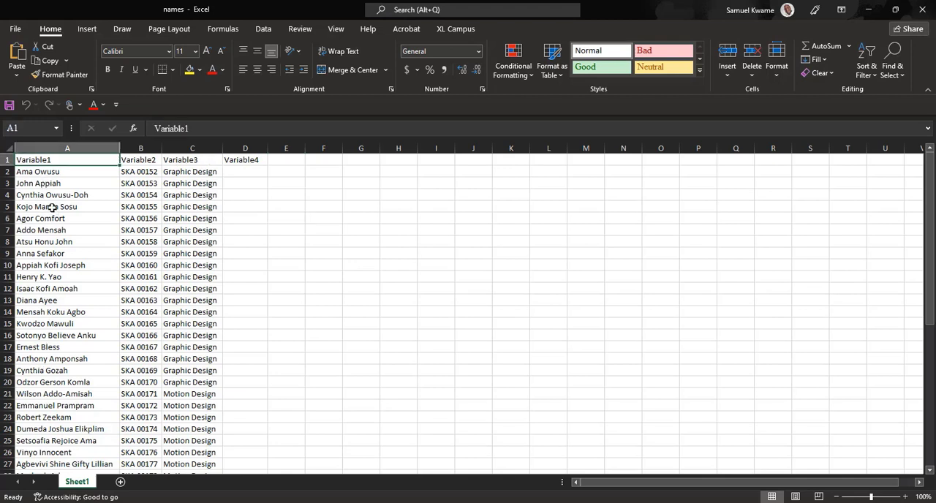
pyautogui.click(136, 159)
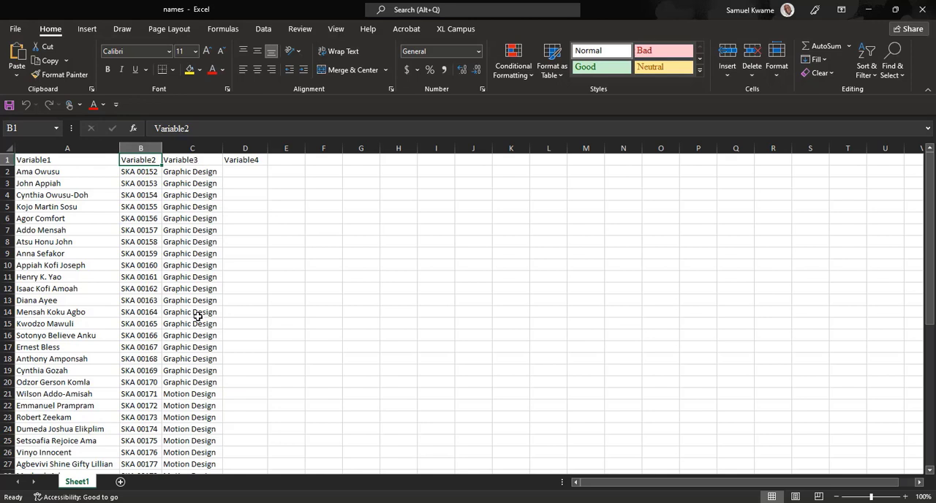
pyautogui.click(236, 160)
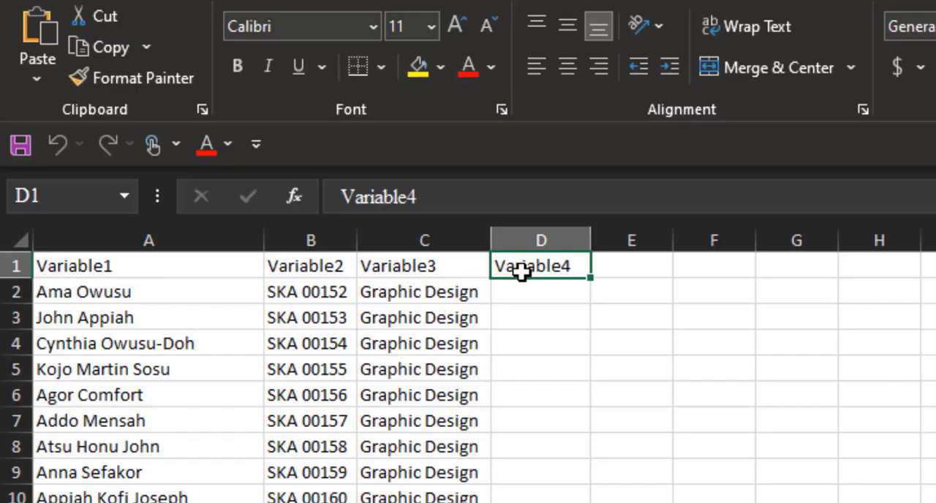
pyautogui.press('Delete')
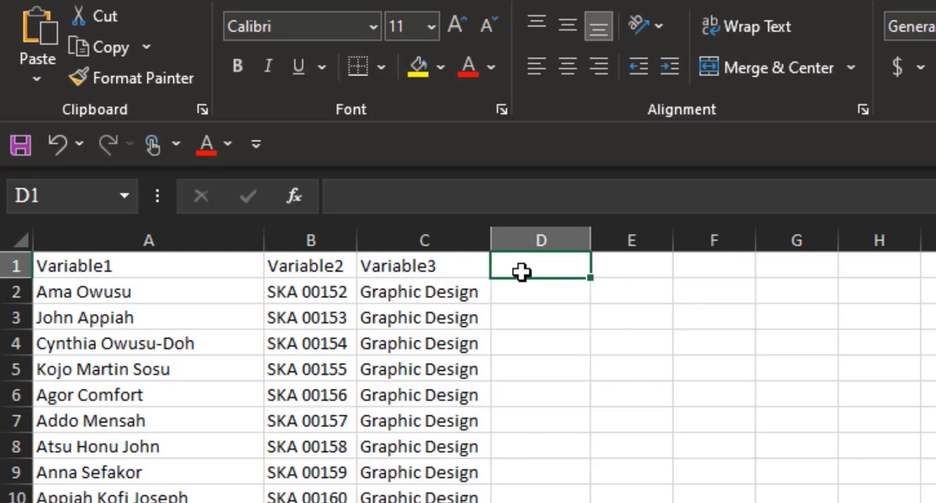
pyautogui.write('@')
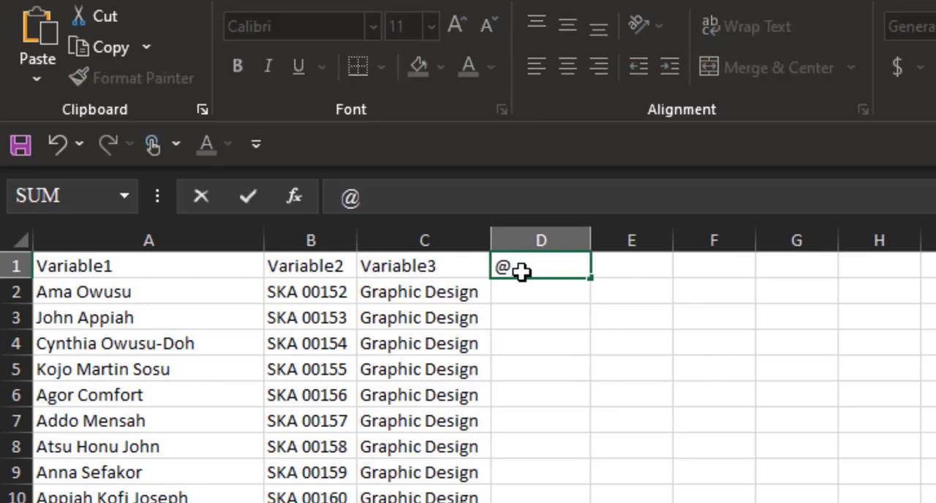
pyautogui.write('Va')
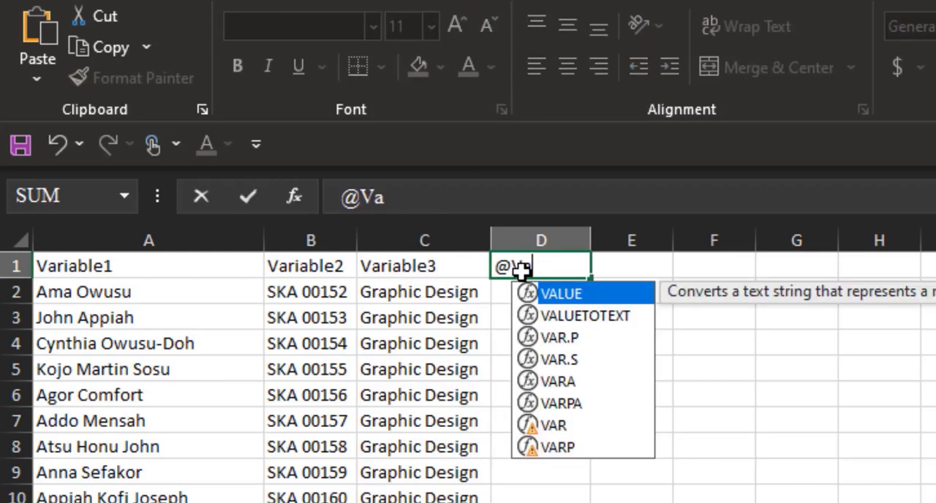
pyautogui.write('riable4')
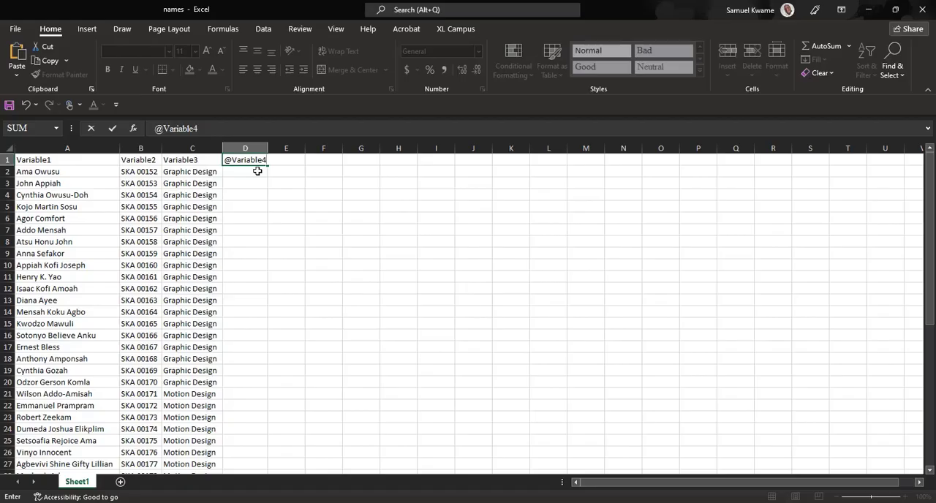
pyautogui.click(259, 172)
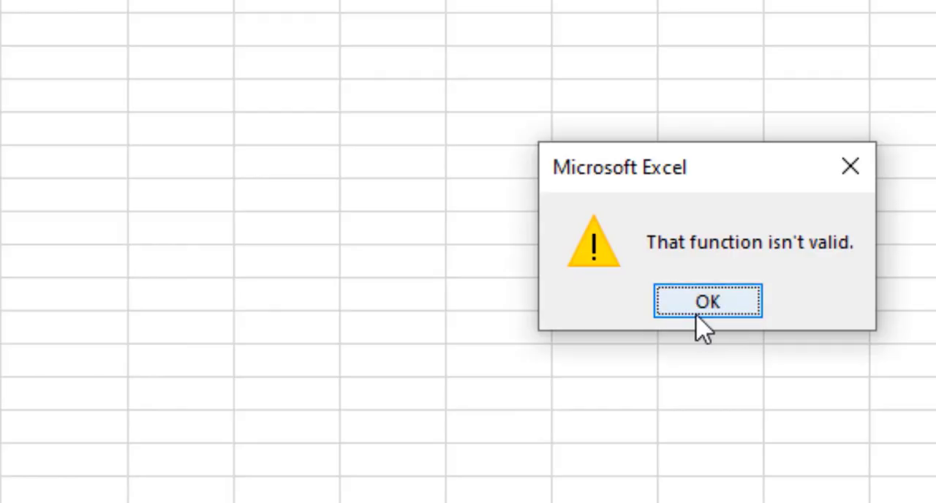
pyautogui.moveTo(726, 176); pyautogui.dragTo(441, 196)
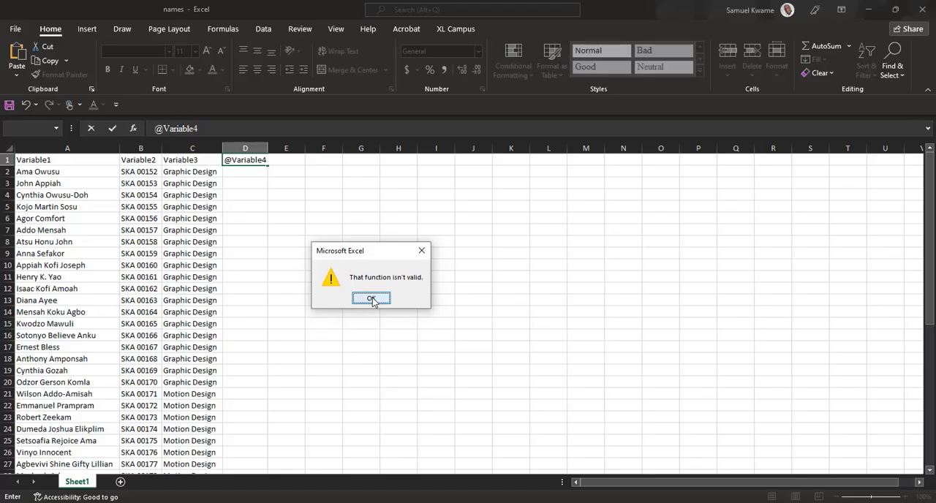
pyautogui.click(424, 323)
pyautogui.click(116, 30)
pyautogui.click(180, 25)
pyautogui.press('Escape')
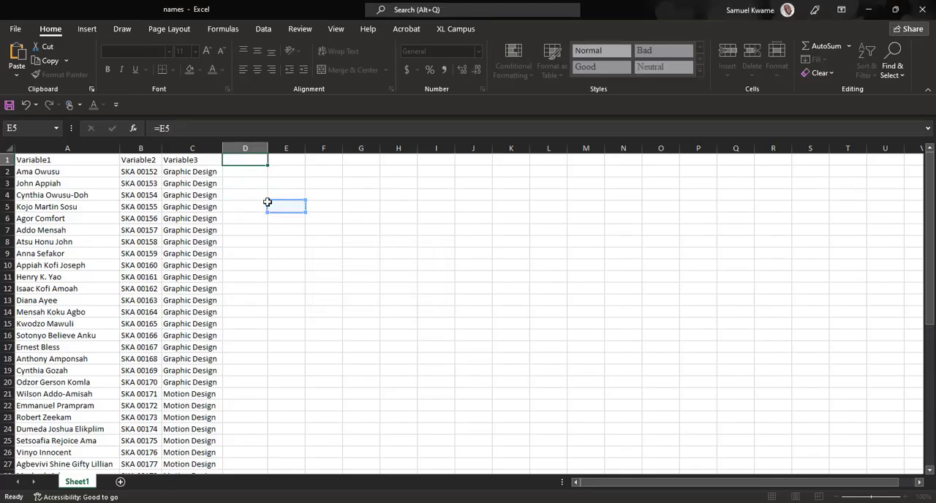
# Step: Set the number format of header cell D1 to Text
pyautogui.click(246, 175)
pyautogui.click(246, 163)
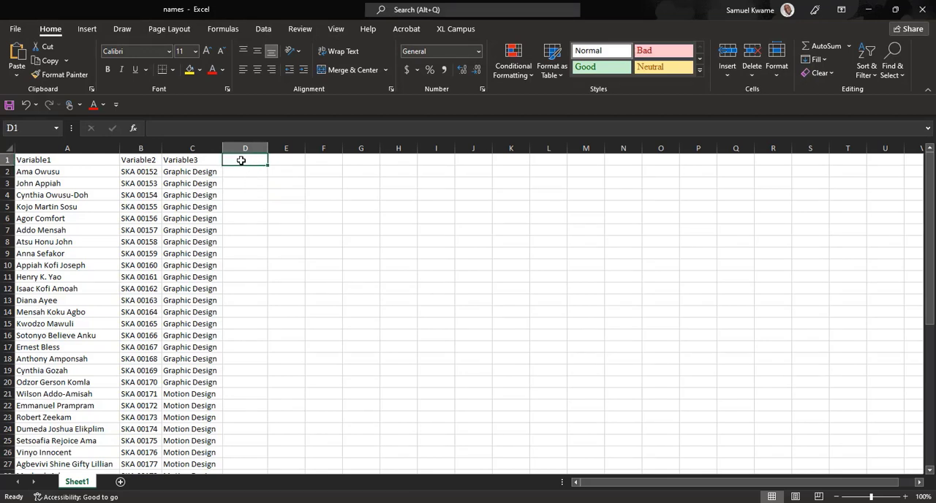
pyautogui.click(479, 51)
pyautogui.click(424, 354)
pyautogui.write('@')
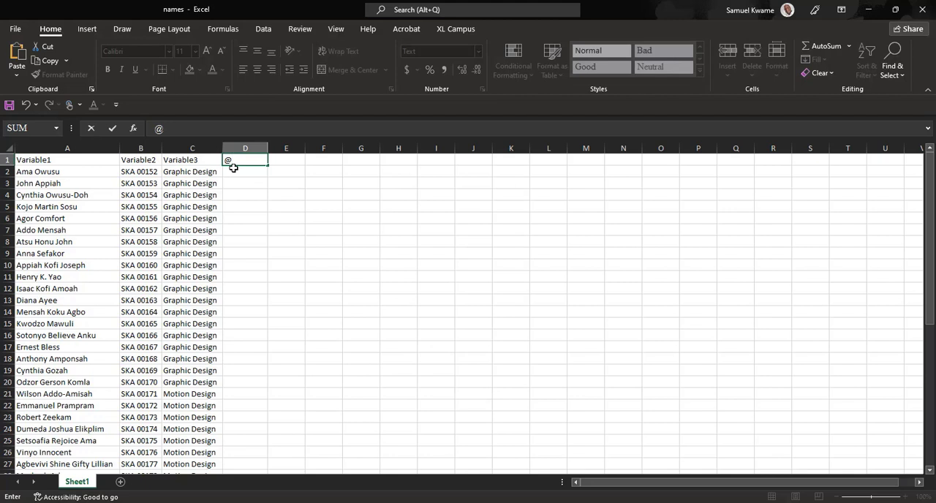
pyautogui.write('V')
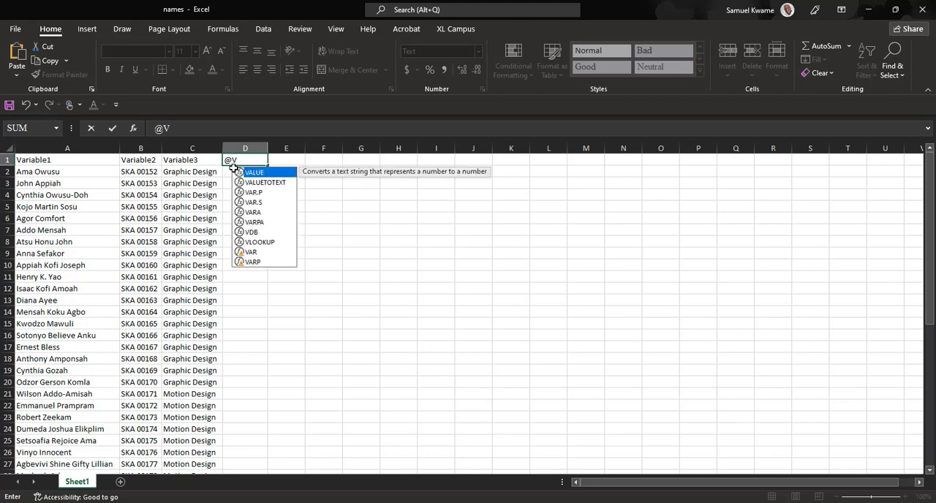
pyautogui.write('aria')
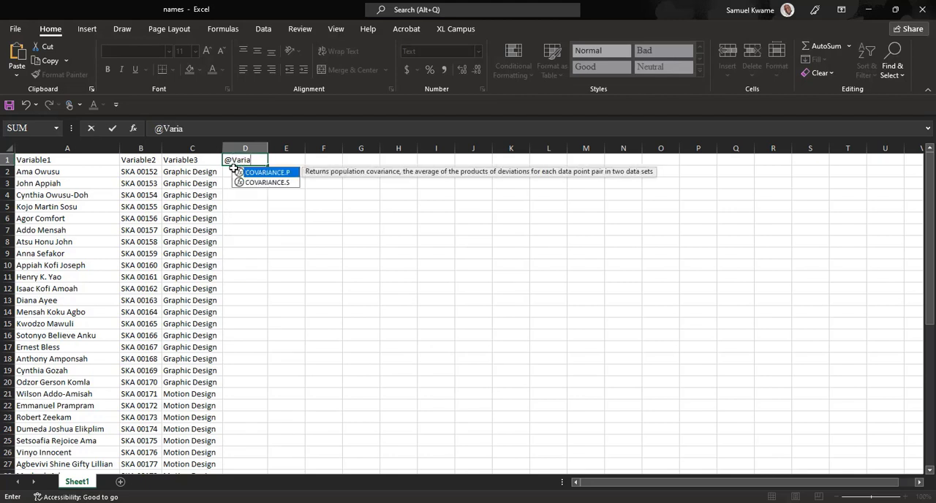
pyautogui.write('ble')
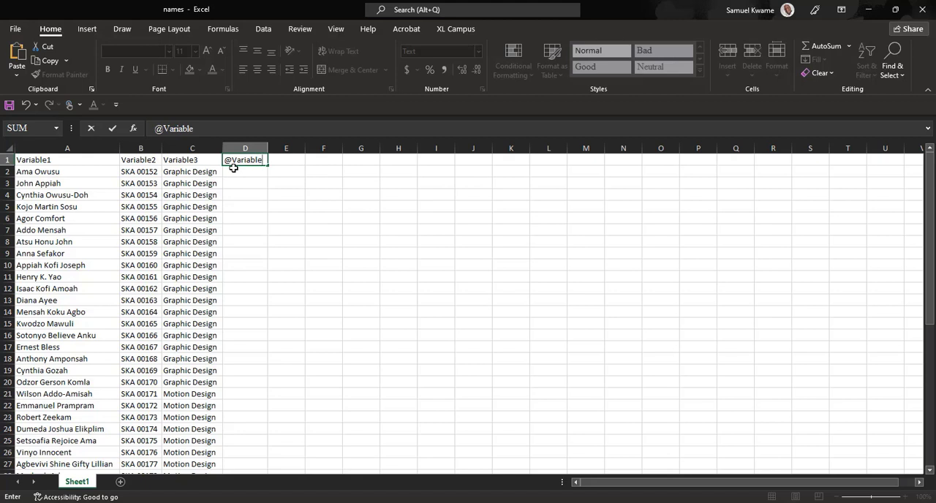
pyautogui.write('4')
pyautogui.press('Return')
pyautogui.press('Return')
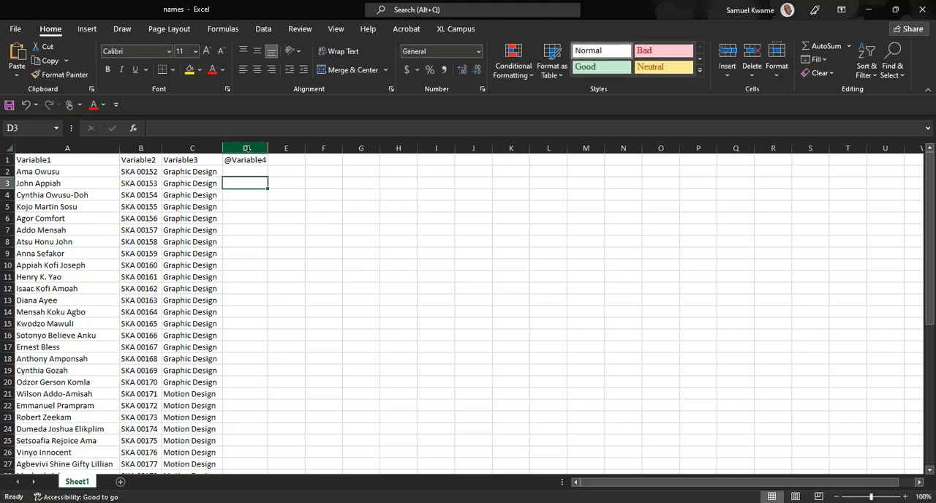
# Step: Copy the file paths of all the photos in the pictures folder, with cell D2 selected in the names workbook
pyautogui.click(239, 171)
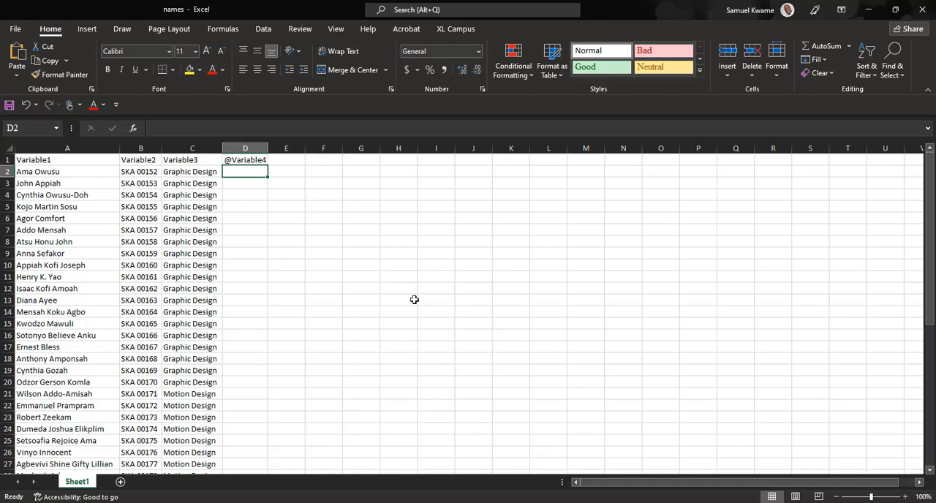
pyautogui.click(296, 502)
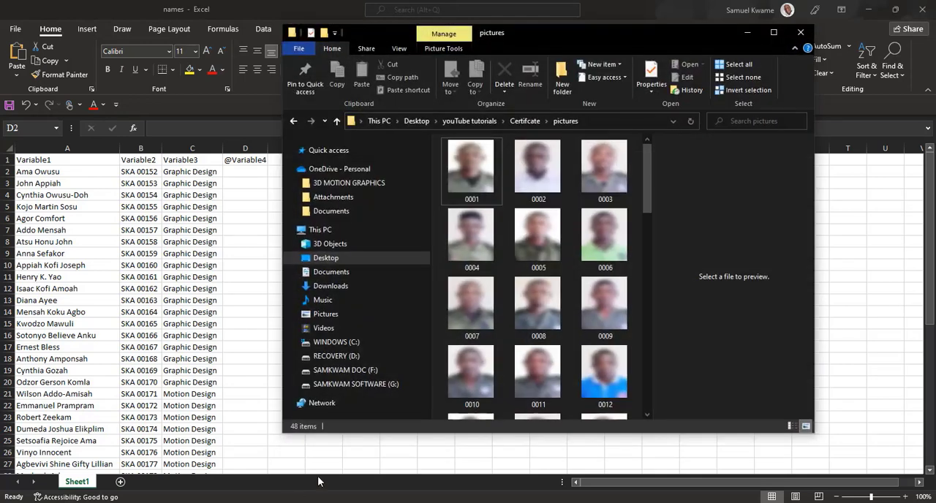
pyautogui.moveTo(650, 192)
pyautogui.mouseDown()
pyautogui.moveTo(635, 415)
pyautogui.moveTo(648, 184)
pyautogui.mouseUp()
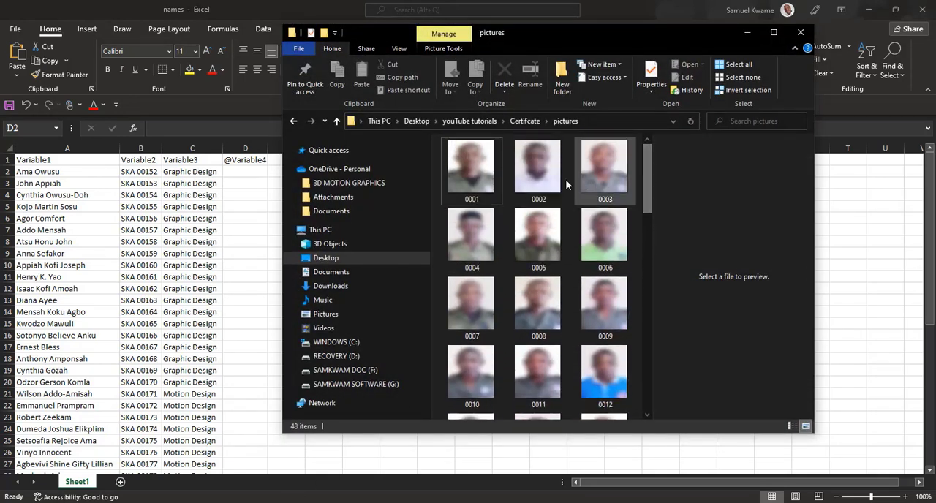
pyautogui.hotkey('ctrl', 'a')
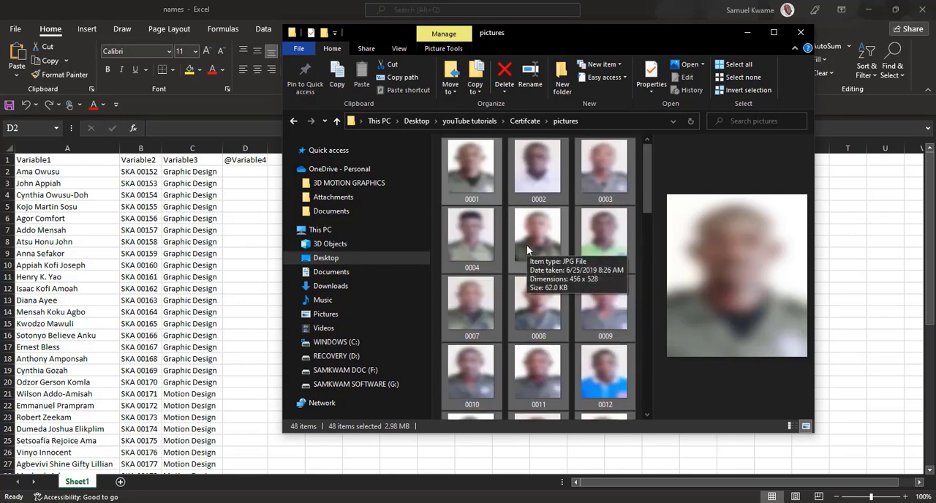
pyautogui.rightClick(468, 171)
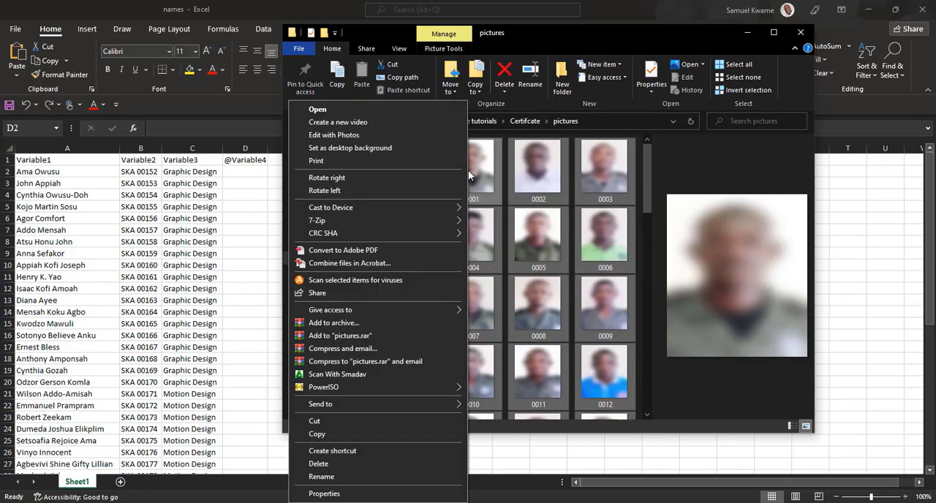
pyautogui.rightClick(472, 168)
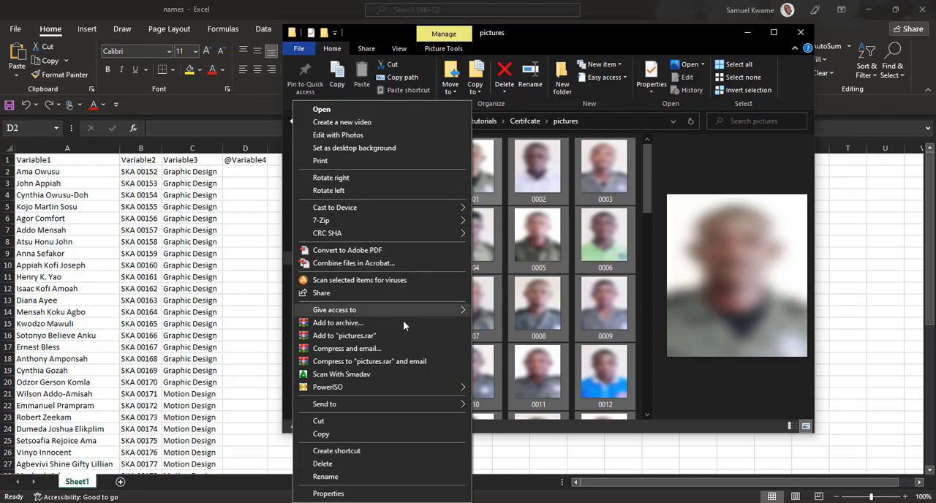
pyautogui.click(330, 436)
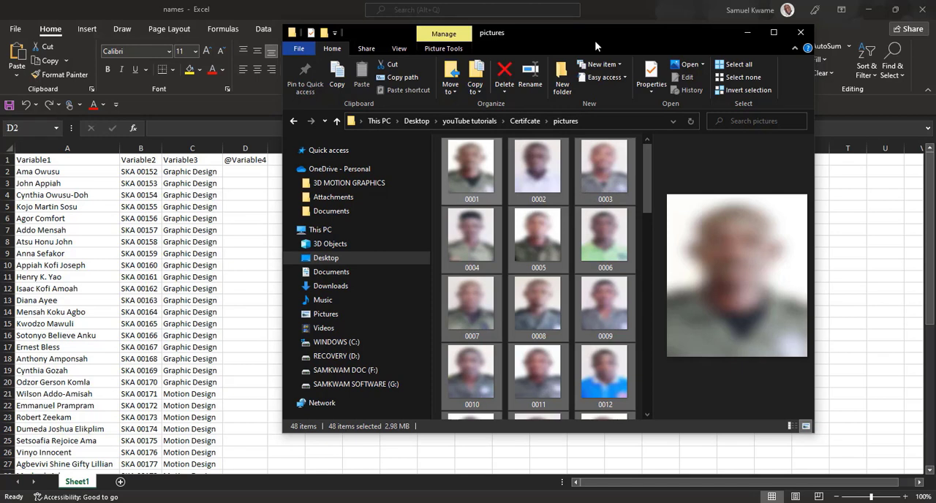
pyautogui.keyDown('ctrl'); pyautogui.keyDown('shift'); pyautogui.rightClick(472, 171); pyautogui.keyUp('shift'); pyautogui.keyUp('ctrl')
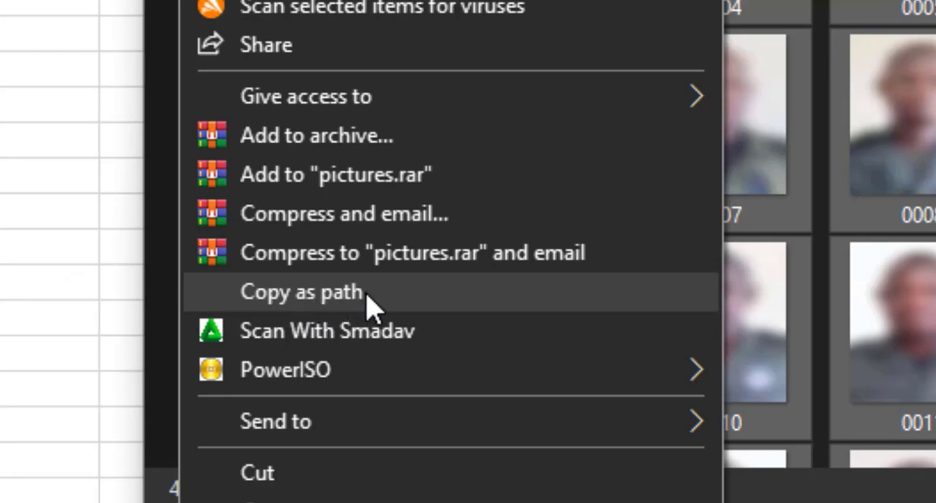
pyautogui.click(367, 300)
# Step: Paste the copied photo paths down column D of the names workbook, starting at cell D2
pyautogui.hotkey('alt', 'Tab')
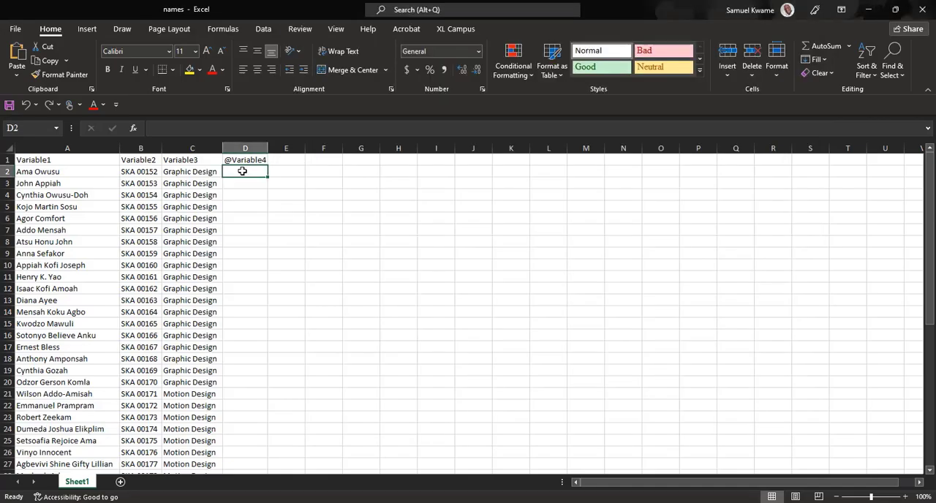
pyautogui.hotkey('ctrl', 'v')
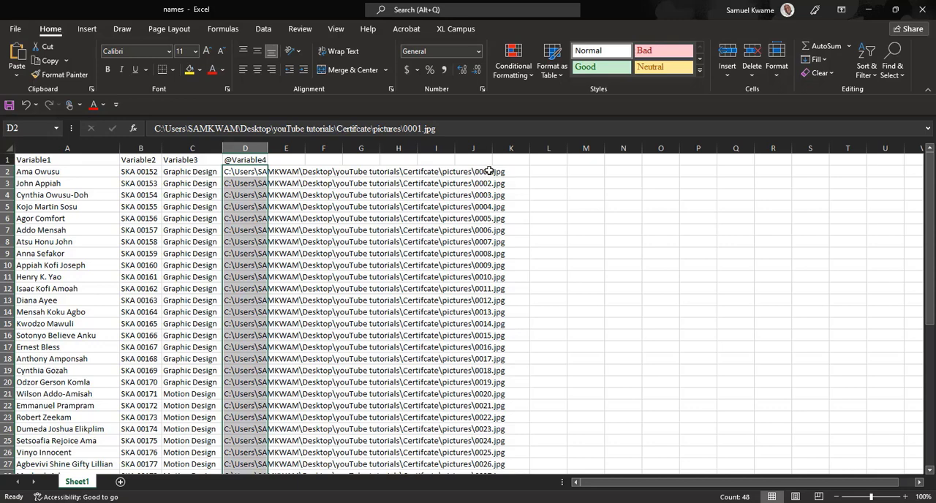
# Step: Check the photo paths down to the last row of column D and inspect the folder names in D2's path for spaces
pyautogui.scroll(-8, 487, 278)
pyautogui.scroll(-1, 487, 283)
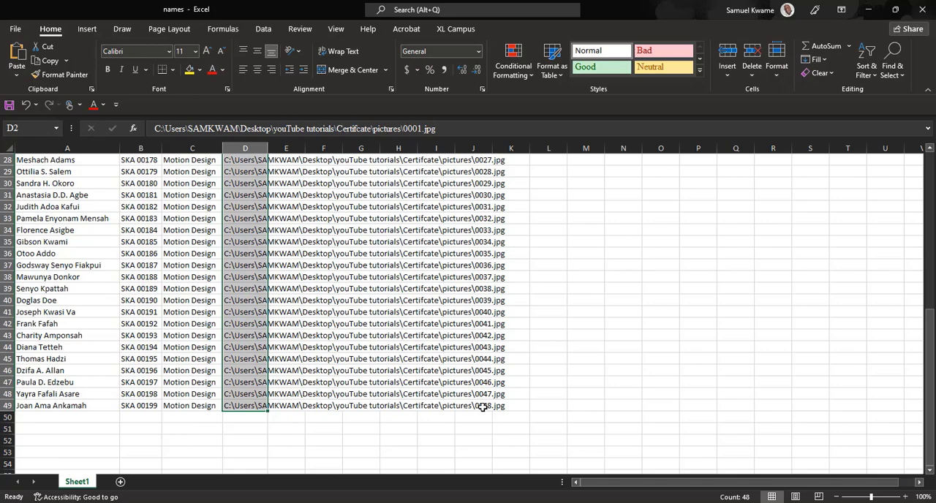
pyautogui.scroll(9, 483, 408)
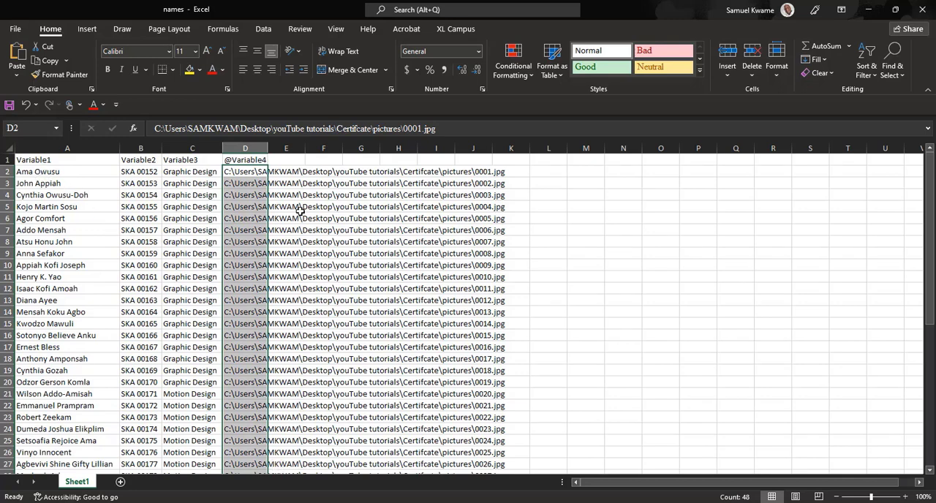
pyautogui.press('Home')
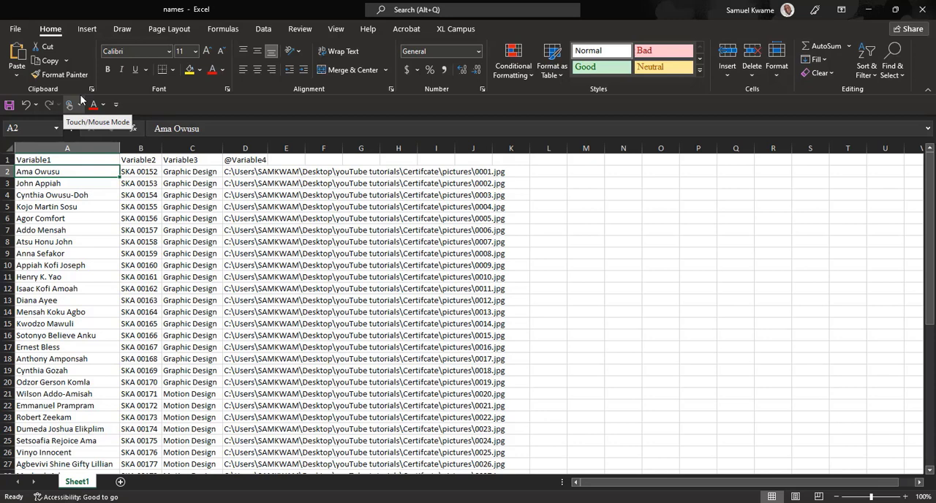
pyautogui.click(237, 170)
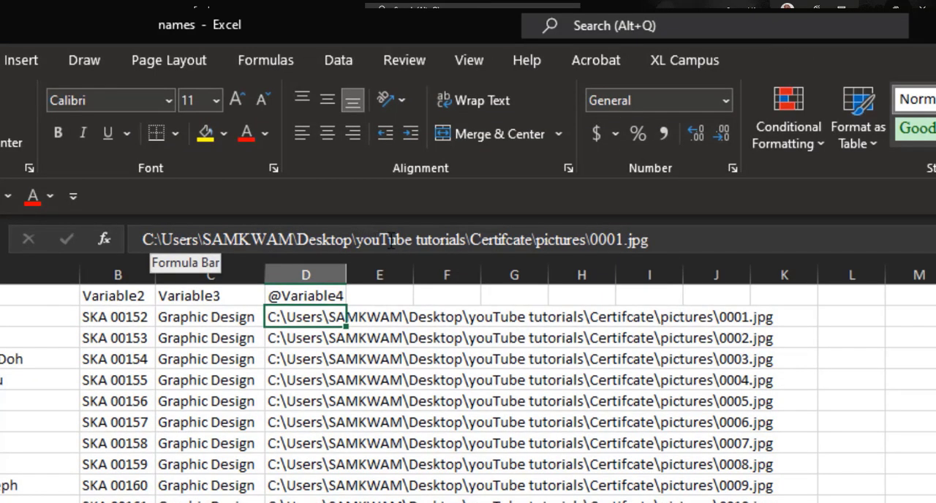
pyautogui.click(414, 240)
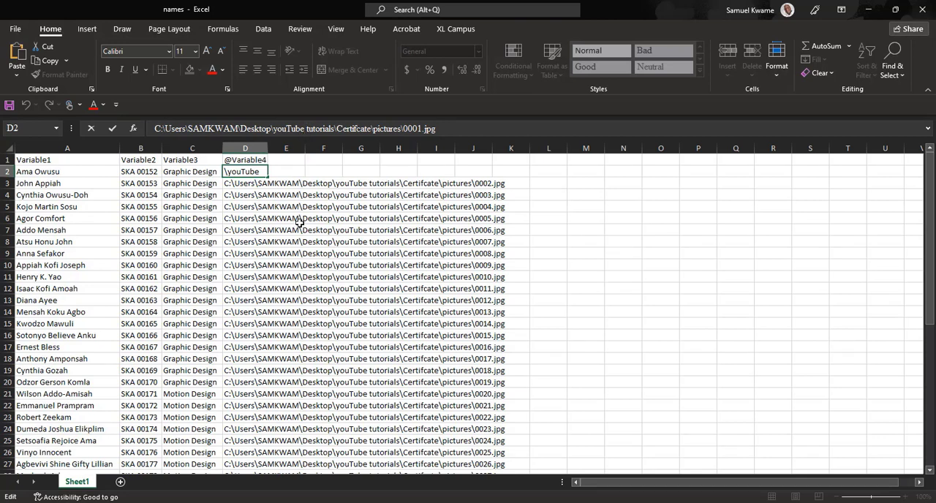
pyautogui.click(262, 189)
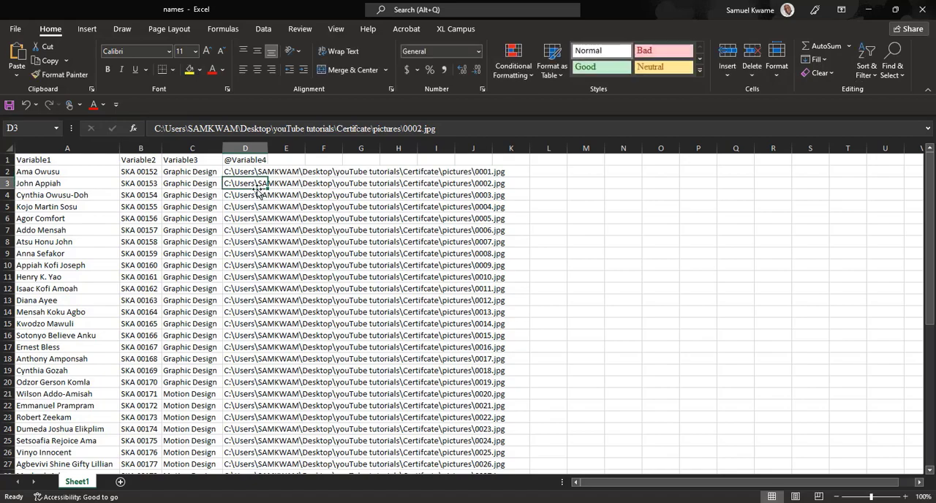
pyautogui.moveTo(245, 172); pyautogui.dragTo(496, 442)
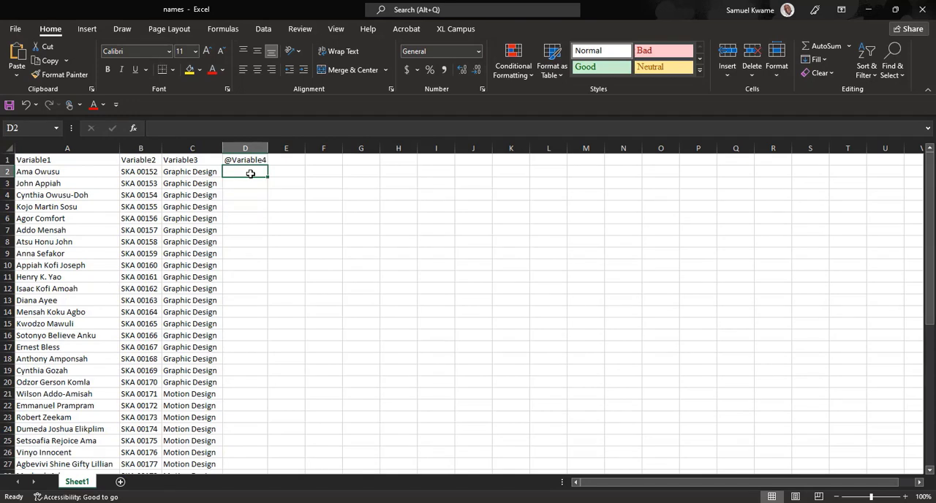
pyautogui.click(923, 9)
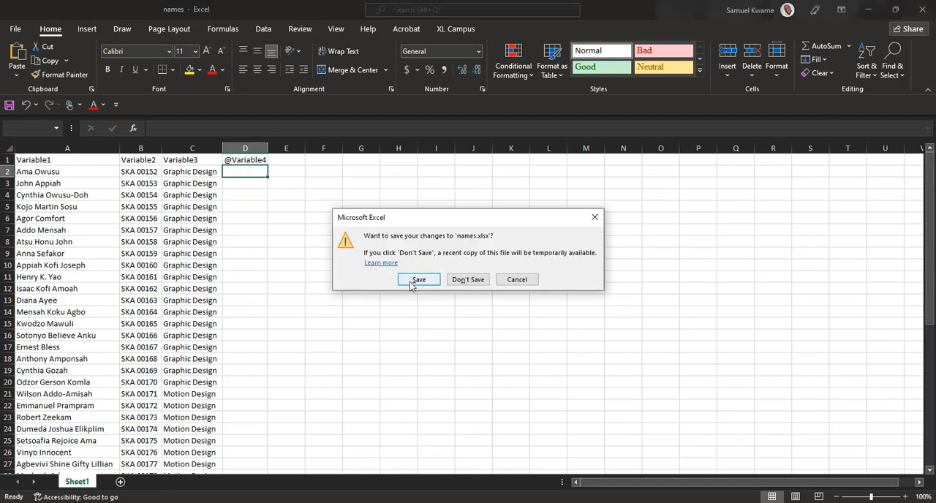
pyautogui.click(418, 281)
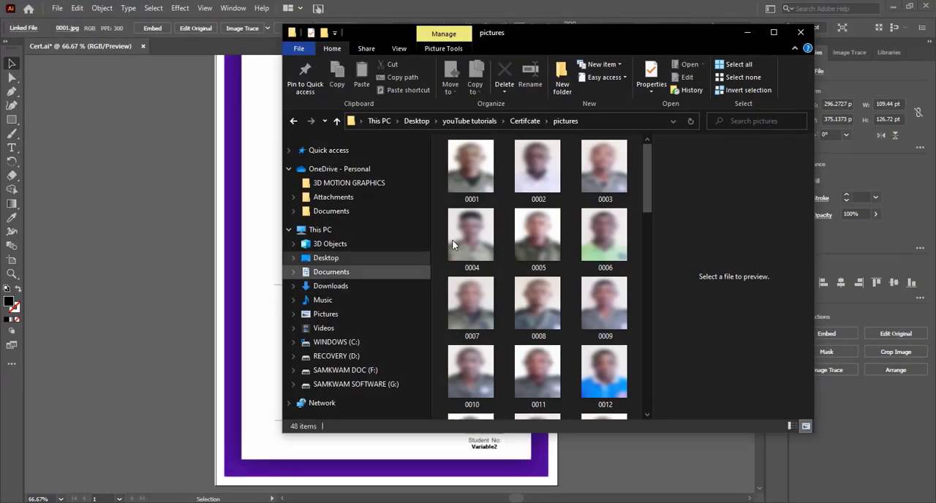
# Step: Go back to the Desktop folder and rename the youTube tutorials folder to youTubetutorials, without the space
pyautogui.click(472, 167)
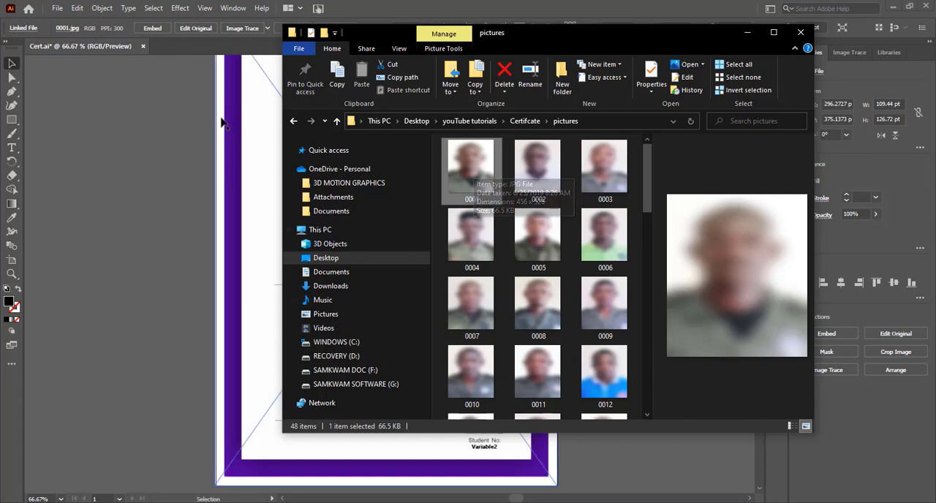
pyautogui.click(294, 122)
pyautogui.click(295, 123)
pyautogui.scroll(-1, 472, 322)
pyautogui.scroll(1, 469, 345)
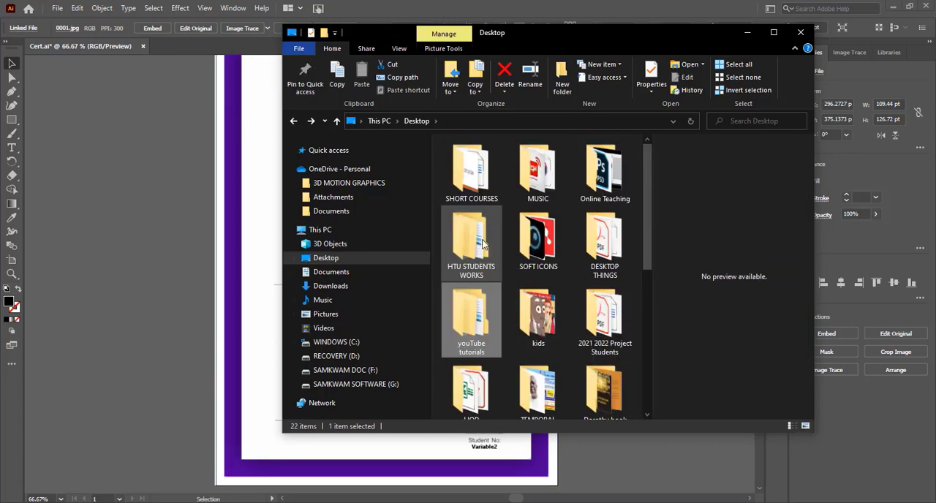
pyautogui.rightClick(481, 352)
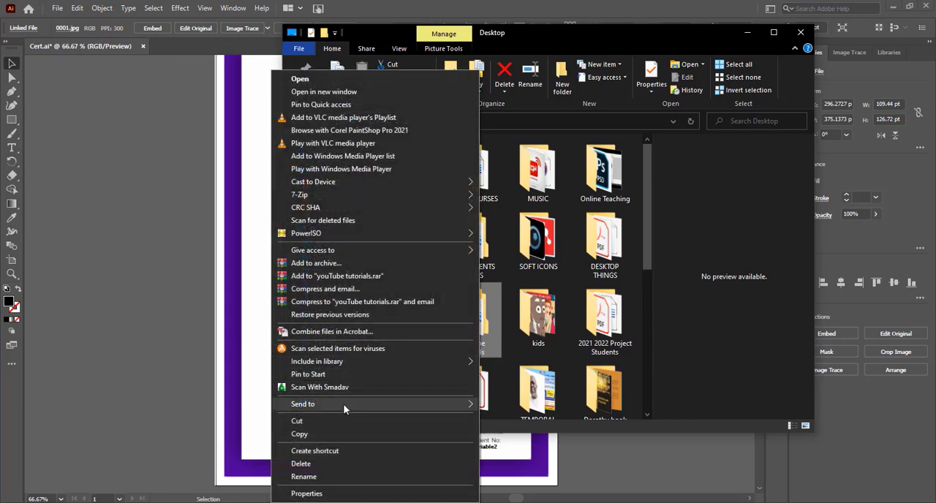
pyautogui.click(304, 477)
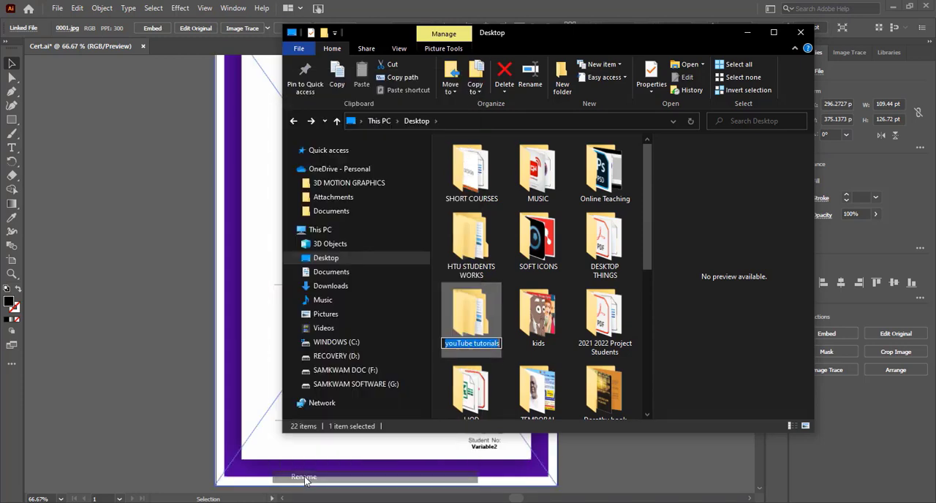
pyautogui.click(488, 343)
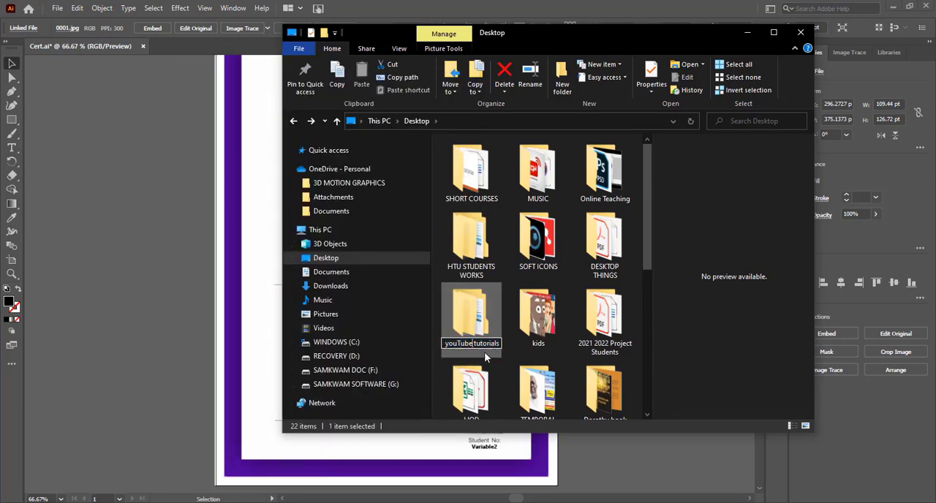
# Step: Open the pictures folder inside youTubetutorials\Certifcate and copy the file paths of all its photos
pyautogui.doubleClick(488, 314)
pyautogui.doubleClick(469, 158)
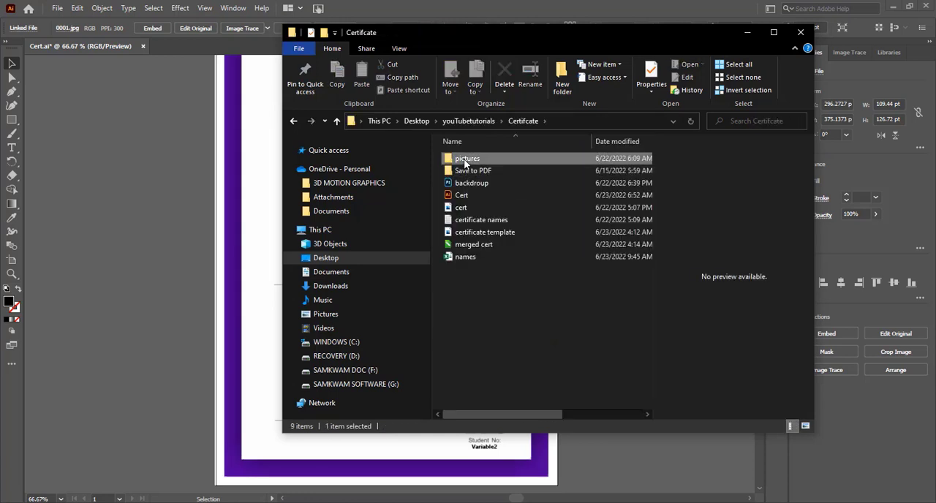
pyautogui.doubleClick(464, 159)
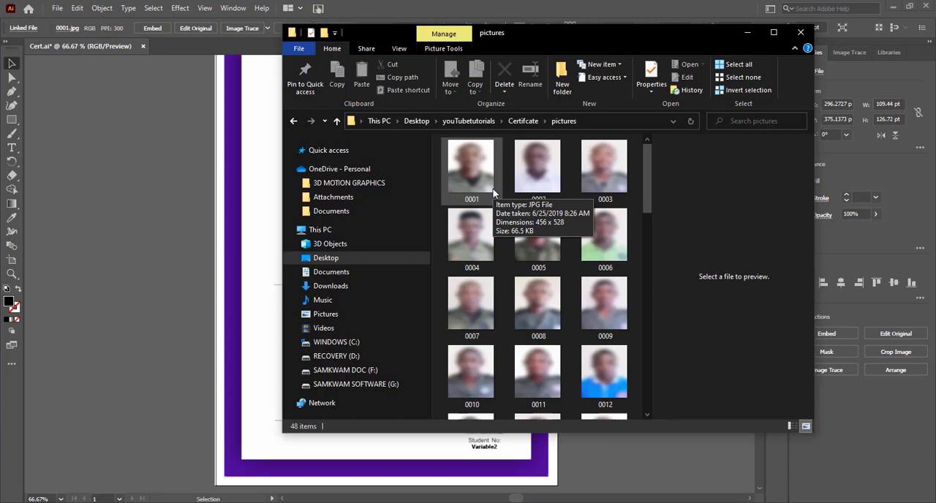
pyautogui.hotkey('ctrl', 'a')
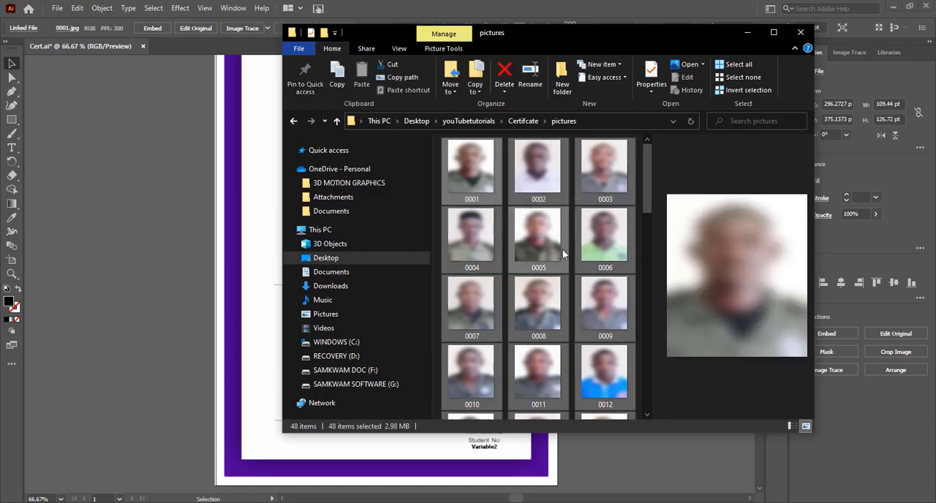
pyautogui.scroll(-10, 564, 254)
pyautogui.scroll(10, 564, 254)
pyautogui.hotkey('ctrl', 'shift')
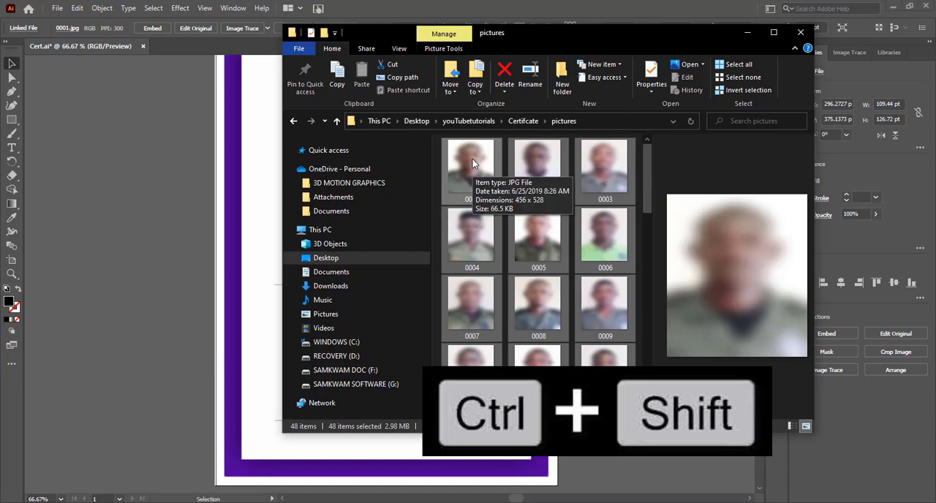
pyautogui.rightClick(472, 159)
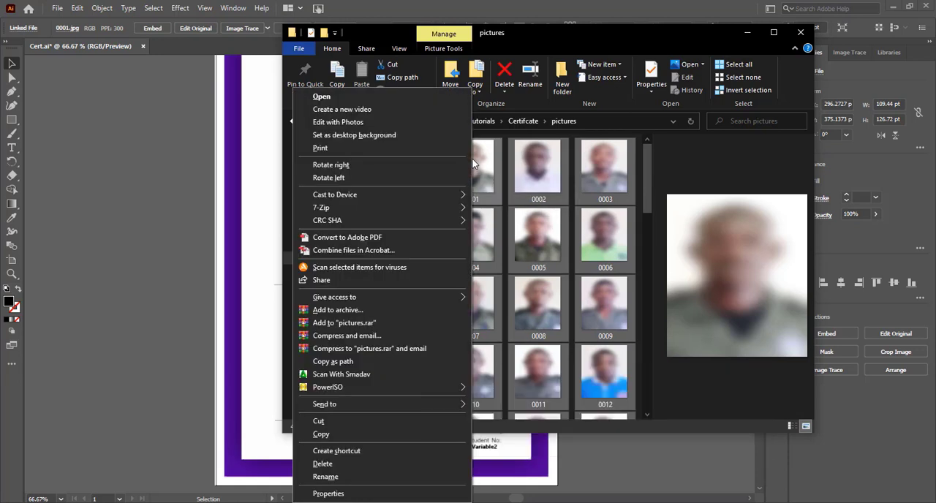
pyautogui.click(351, 363)
pyautogui.hotkey('alt', 'Up')
pyautogui.click(458, 258)
pyautogui.doubleClick(482, 261)
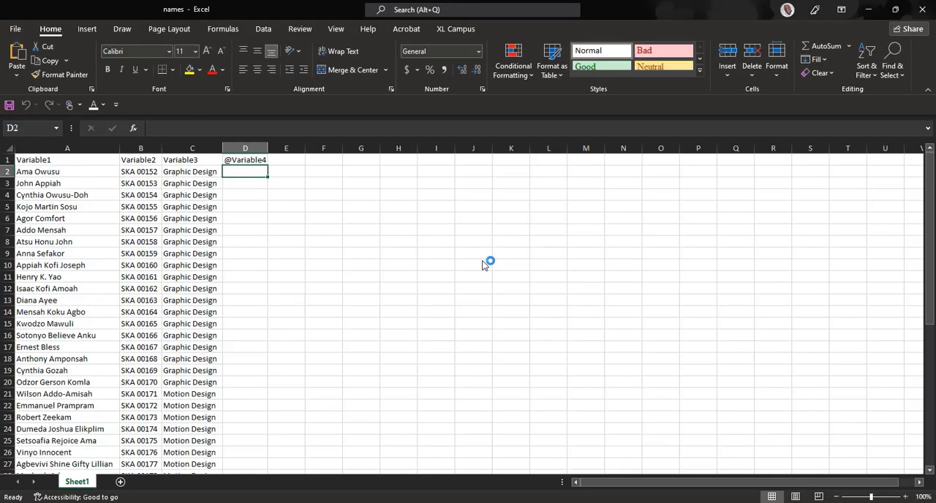
pyautogui.hotkey('ctrl', 'v')
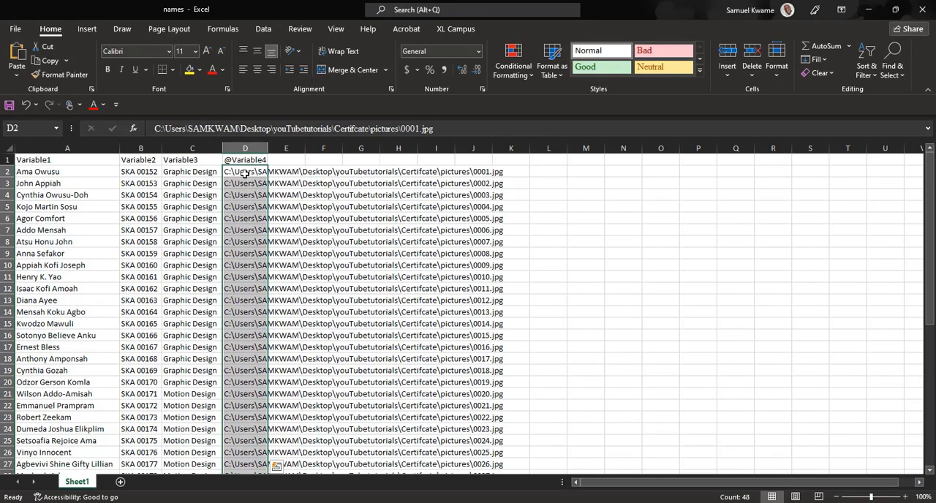
pyautogui.scroll(-6, 401, 251)
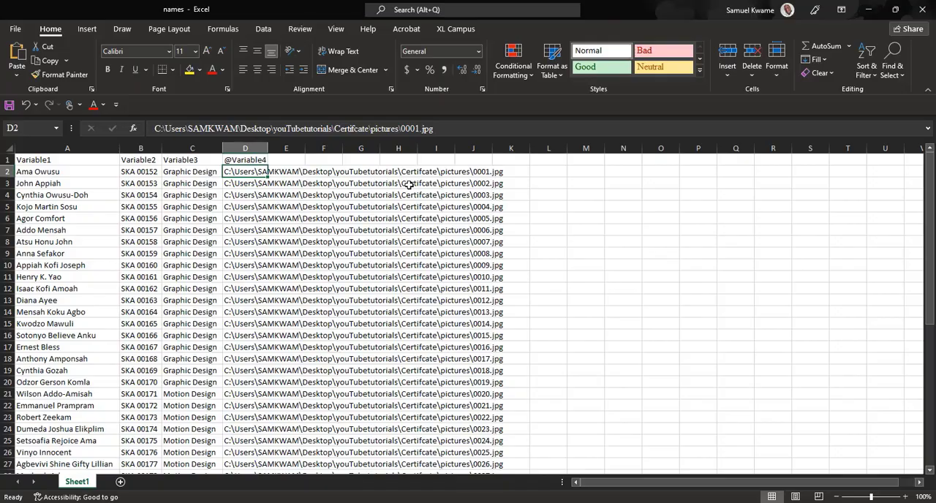
# Step: Save the workbook in the Certifcate folder as "names of cerfiticates" in CSV (Comma delimited) format, then close it
pyautogui.click(16, 32)
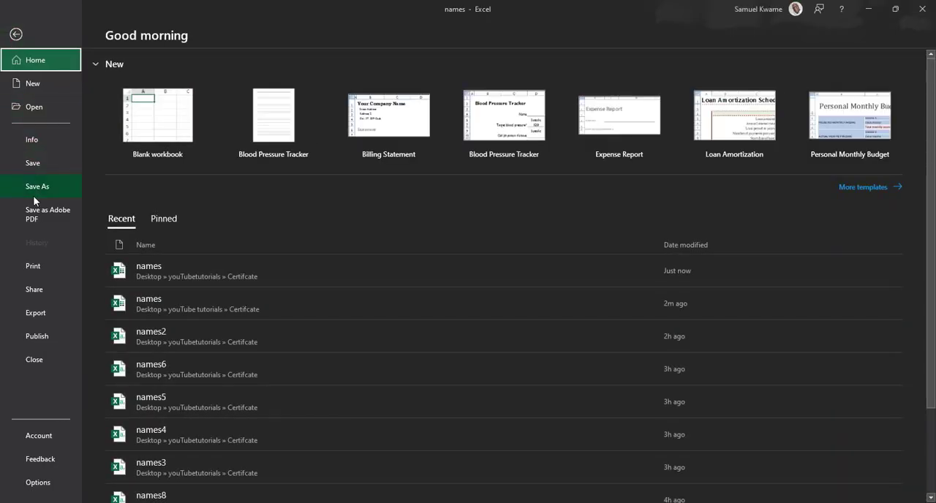
pyautogui.click(35, 189)
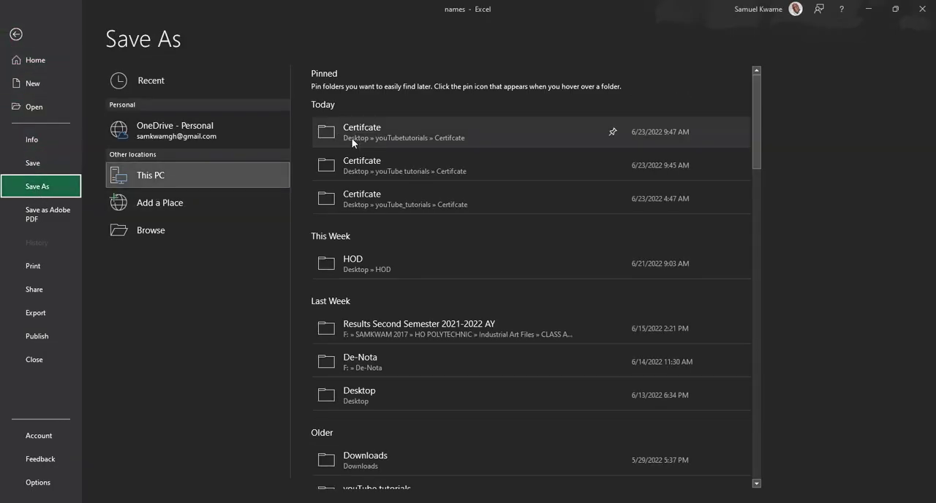
pyautogui.click(357, 136)
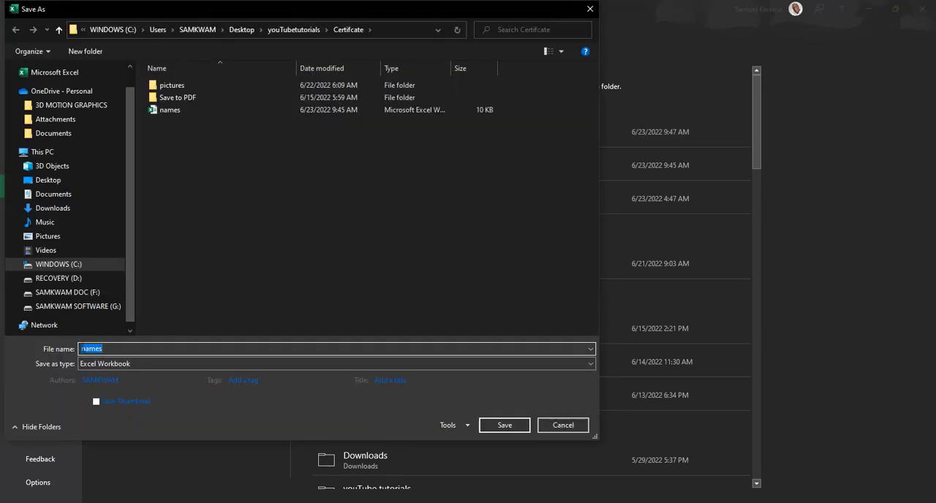
pyautogui.click(126, 346)
pyautogui.write('of ')
pyautogui.write('cert')
pyautogui.write('ificates')
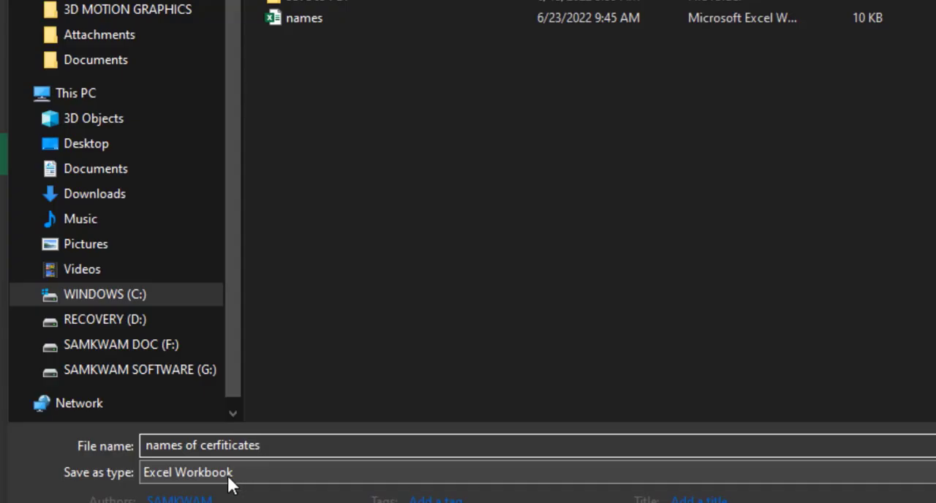
pyautogui.click(244, 475)
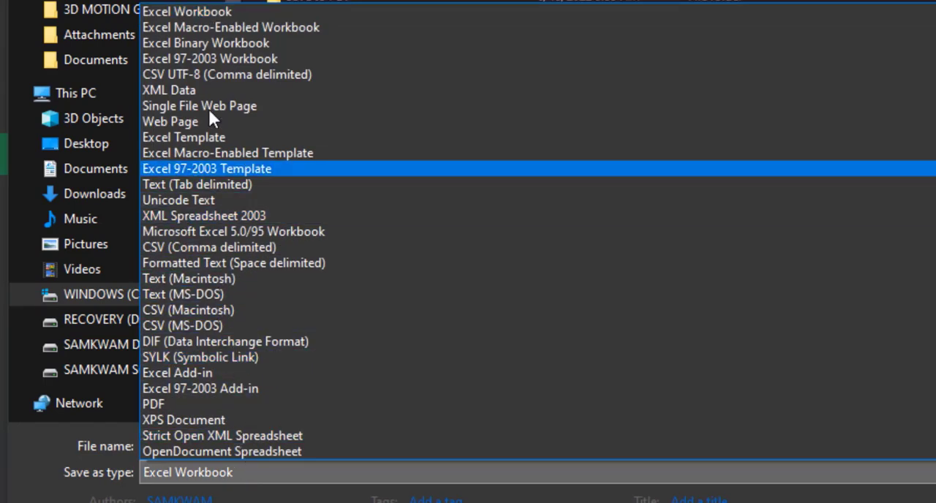
pyautogui.click(223, 248)
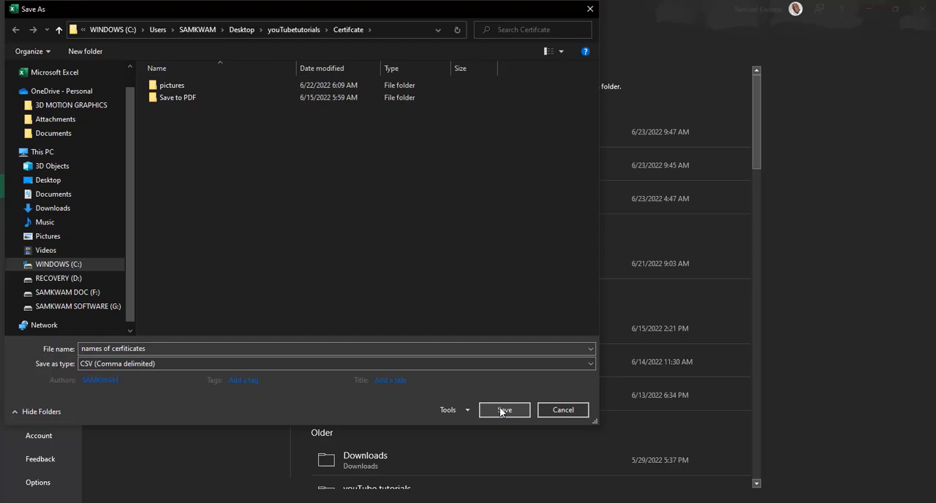
pyautogui.click(503, 410)
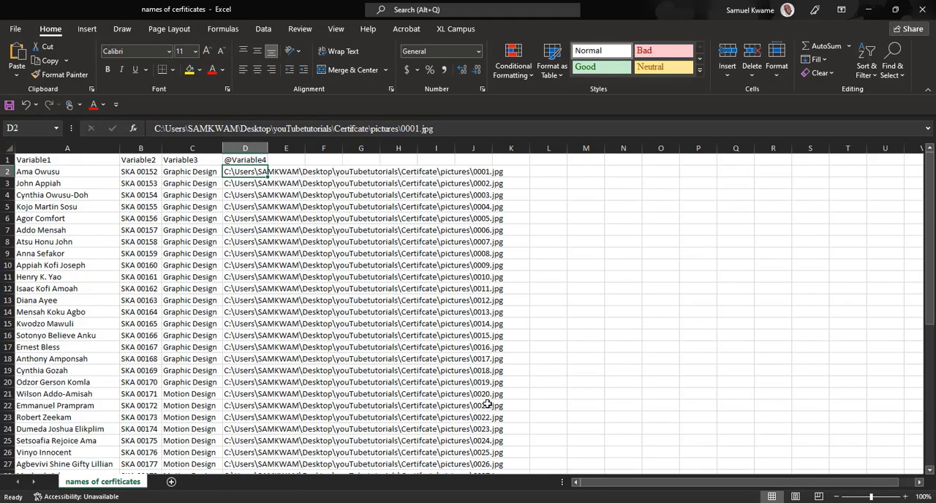
pyautogui.click(924, 10)
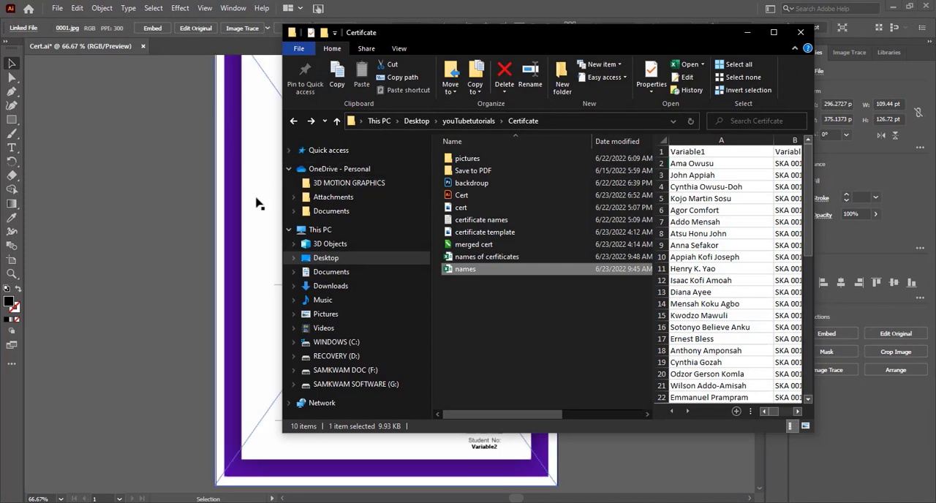
# Step: Return to Illustrator and update the missing photo link, replacing it with 0001 from the Certifcate\pictures folder
pyautogui.click(206, 202)
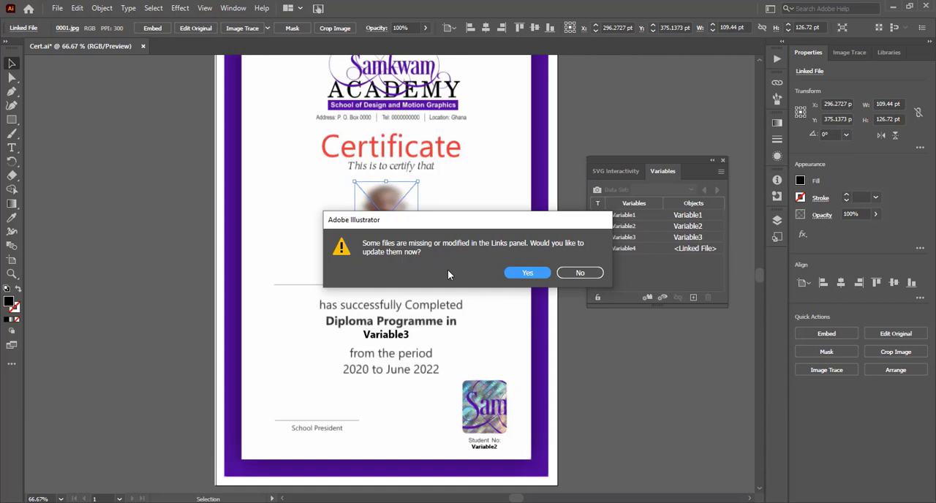
pyautogui.moveTo(462, 220); pyautogui.dragTo(419, 298)
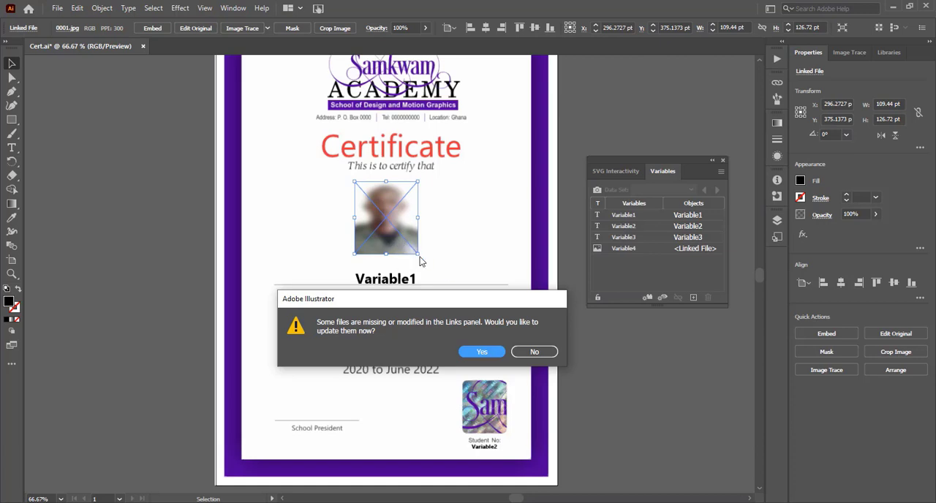
pyautogui.click(478, 352)
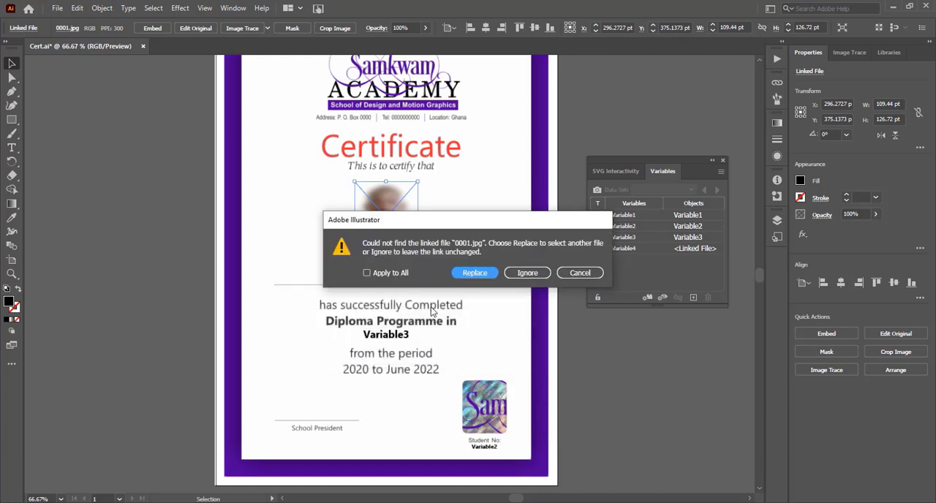
pyautogui.click(368, 273)
pyautogui.click(473, 273)
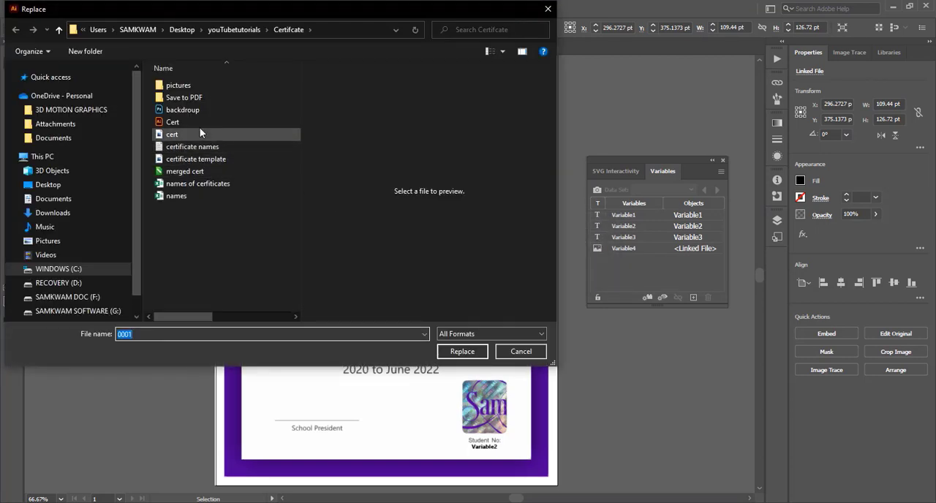
pyautogui.doubleClick(185, 87)
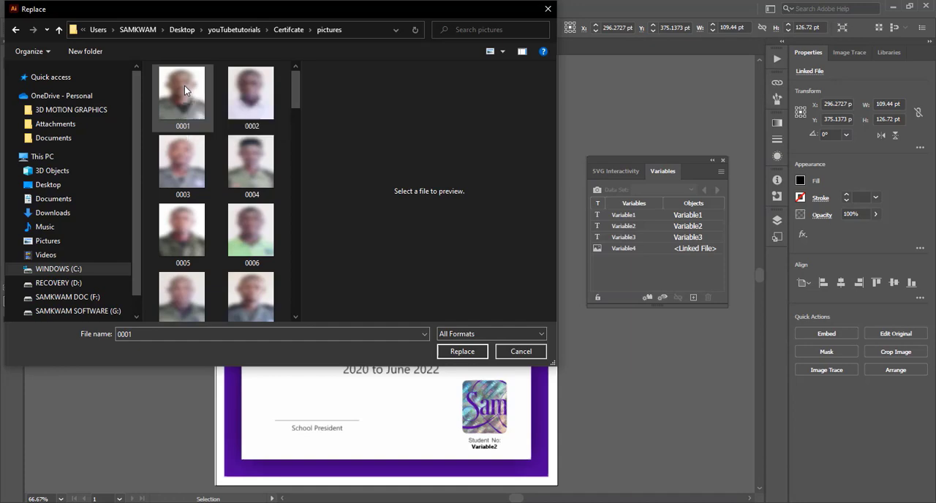
pyautogui.doubleClick(184, 86)
pyautogui.click(435, 241)
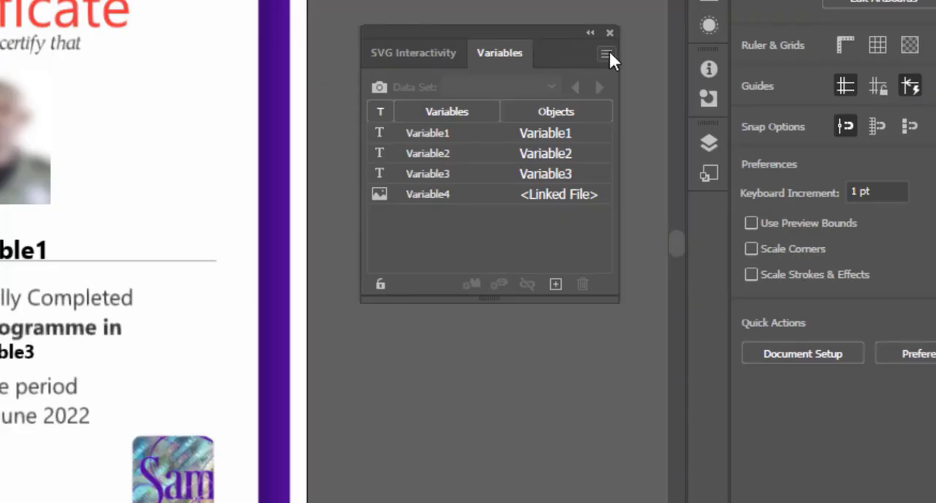
# Step: Load the CSV file "names of cerfiticates" from youTubetutorials\Certifcate as the variable library, overwriting the current variables and data sets
pyautogui.click(607, 53)
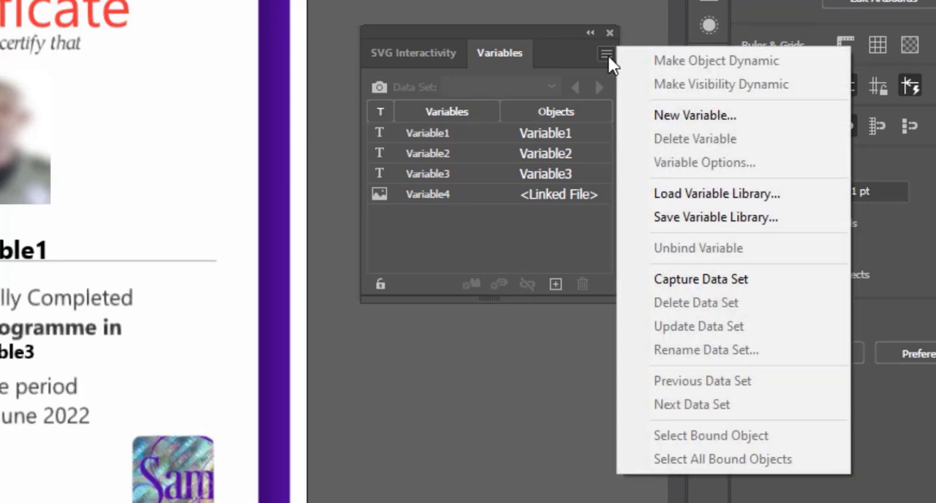
pyautogui.click(671, 196)
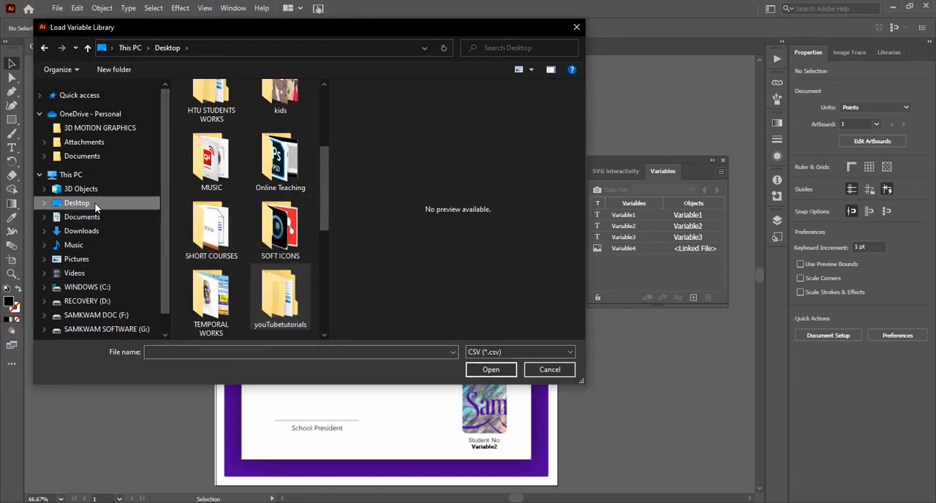
pyautogui.doubleClick(280, 299)
pyautogui.doubleClick(208, 103)
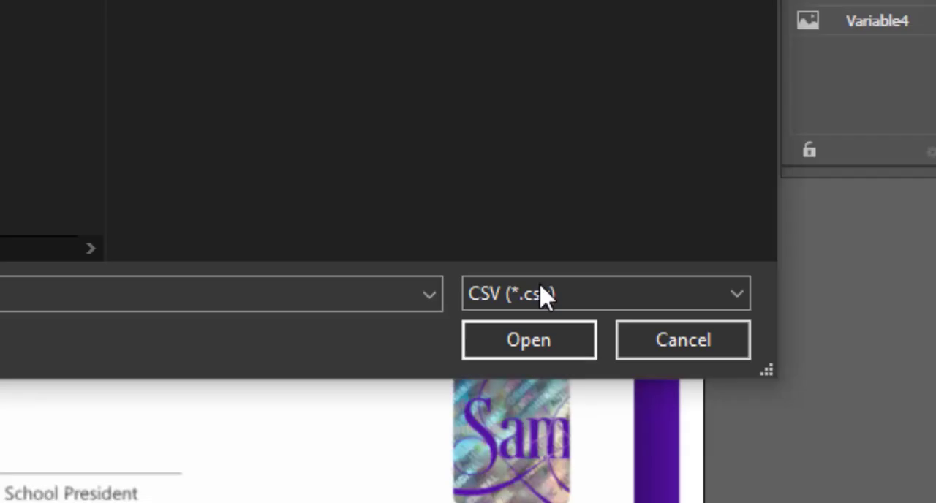
pyautogui.click(496, 352)
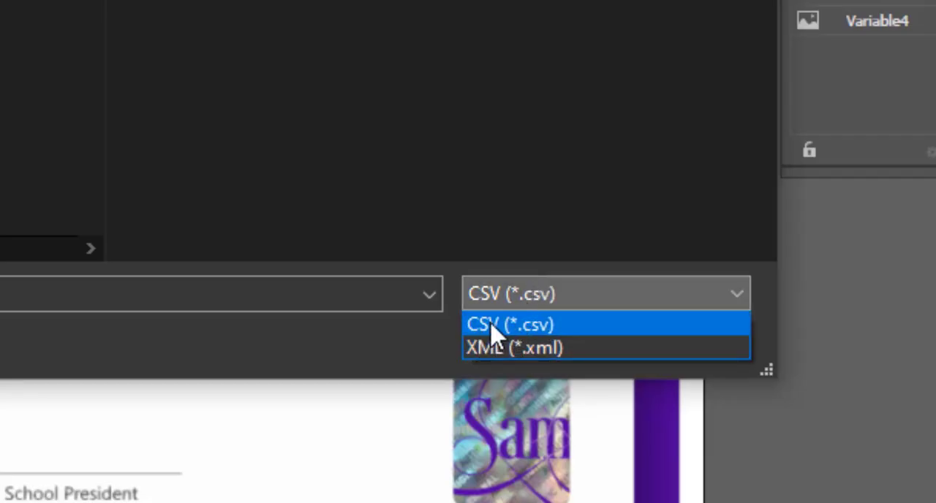
pyautogui.click(506, 327)
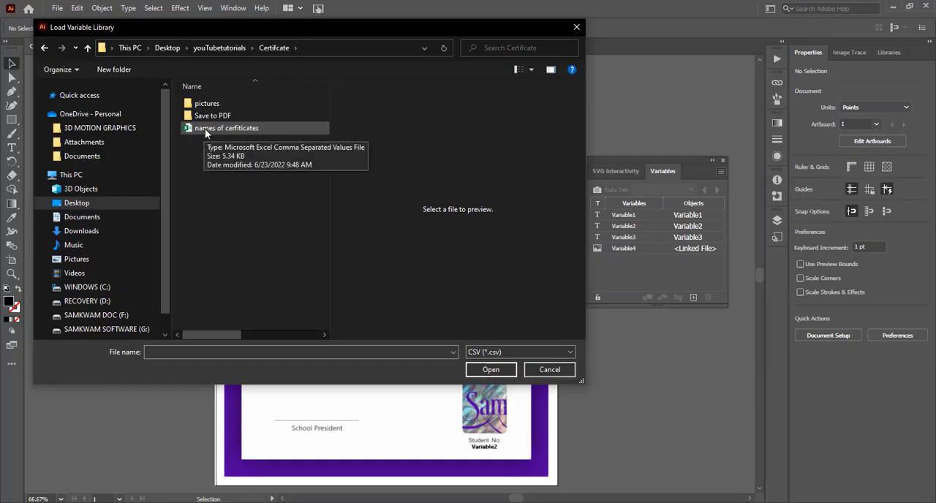
pyautogui.click(205, 129)
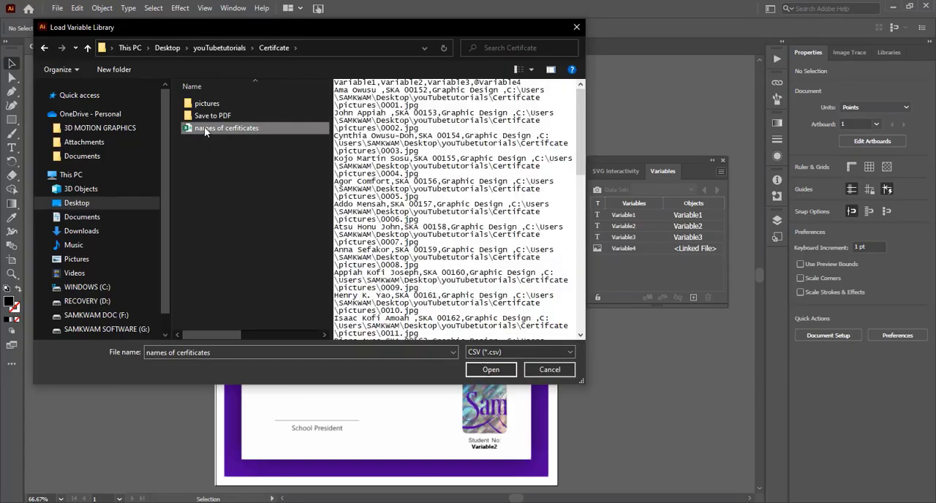
pyautogui.click(490, 370)
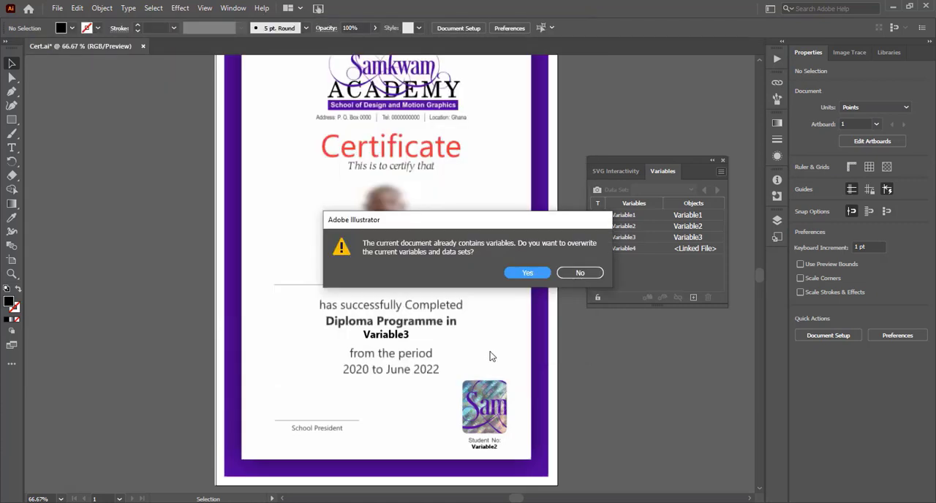
pyautogui.click(528, 273)
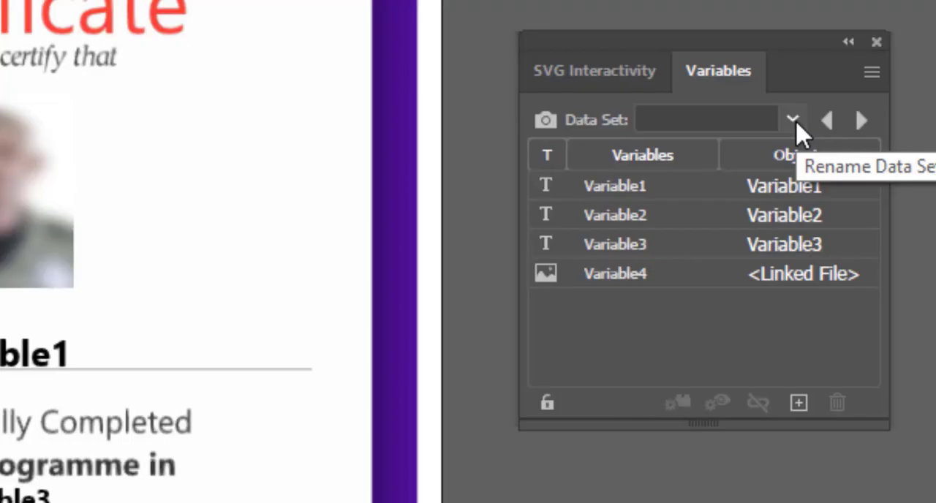
# Step: Look through the list of imported data sets and apply Data Set 1 to the certificate
pyautogui.click(795, 120)
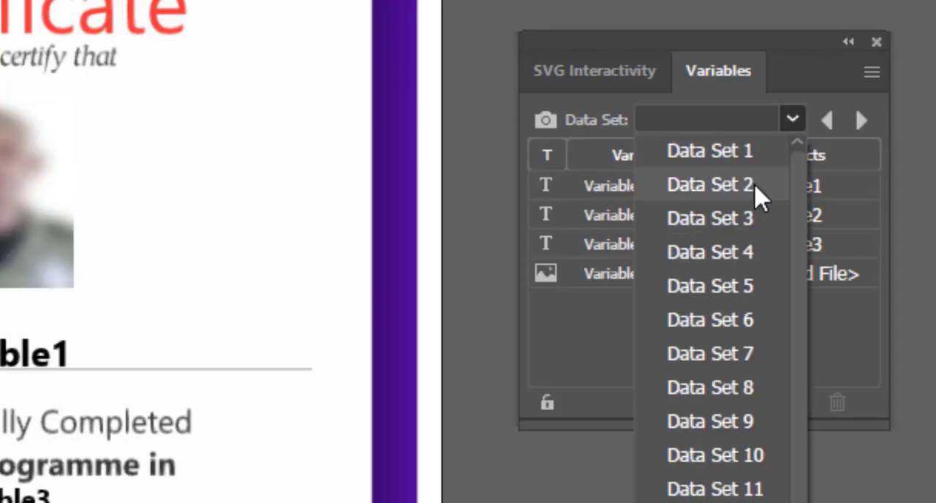
pyautogui.moveTo(802, 169); pyautogui.dragTo(808, 502)
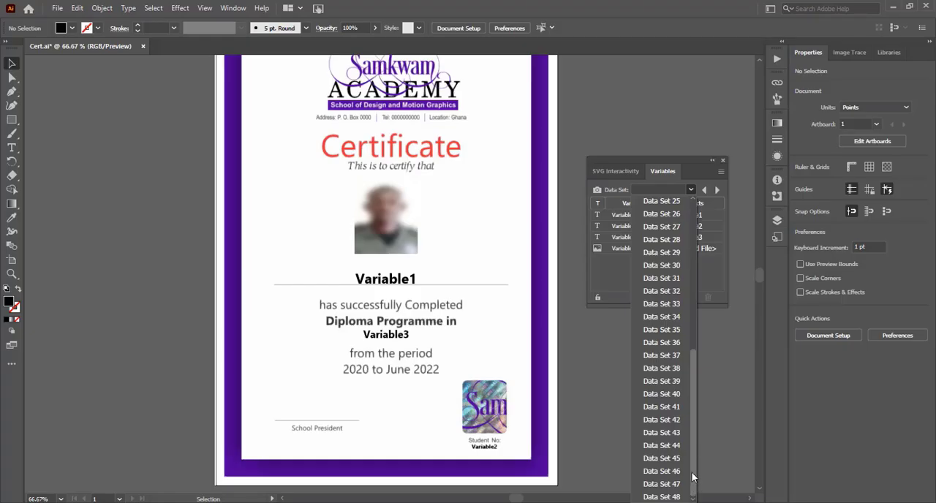
pyautogui.scroll(4, 689, 330)
pyautogui.moveTo(688, 302); pyautogui.dragTo(694, 203)
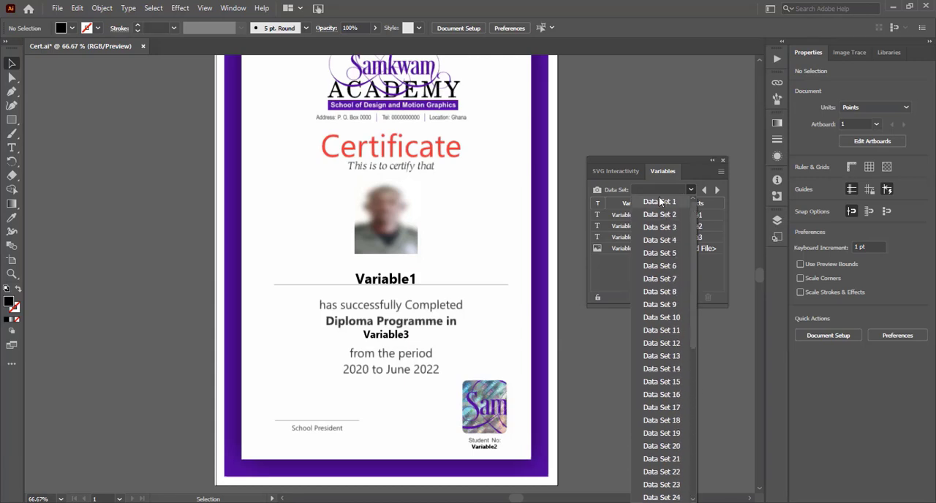
pyautogui.click(660, 203)
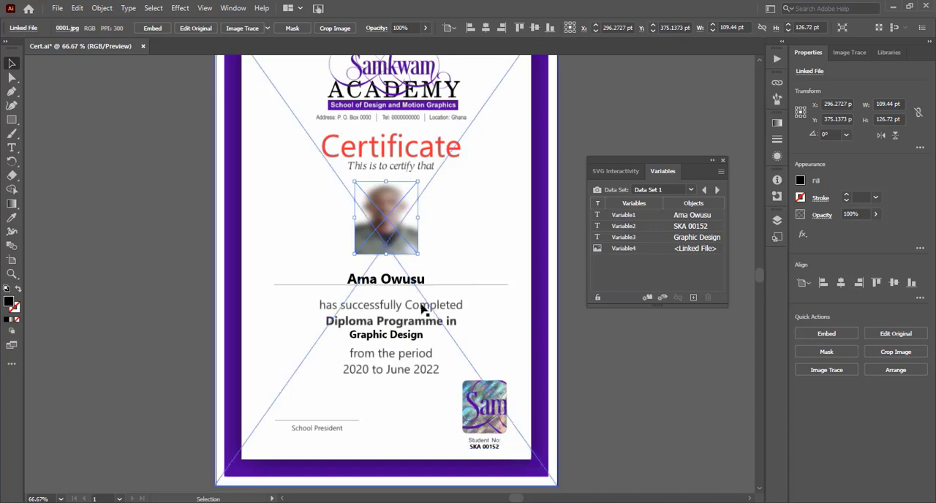
# Step: Preview the merged certificates by stepping forward through the data sets to Data Set 48, then back to Data Set 47
pyautogui.click(718, 192)
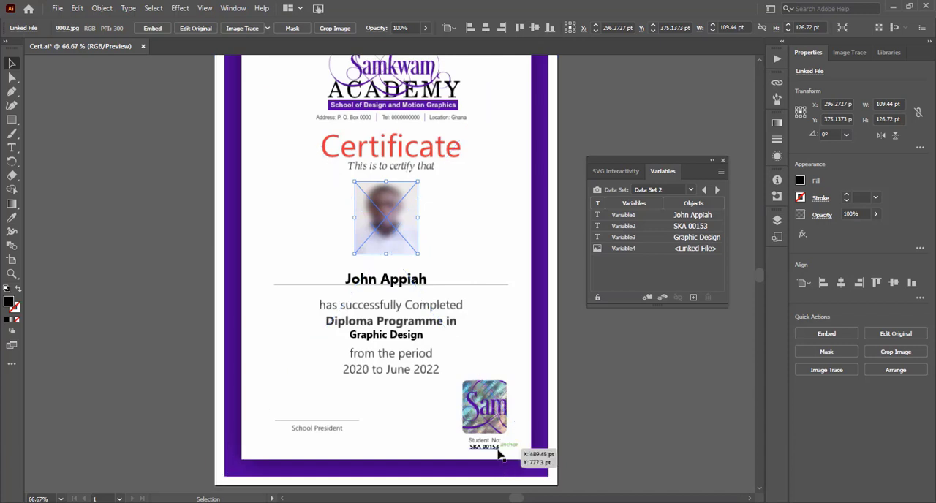
pyautogui.click(717, 190)
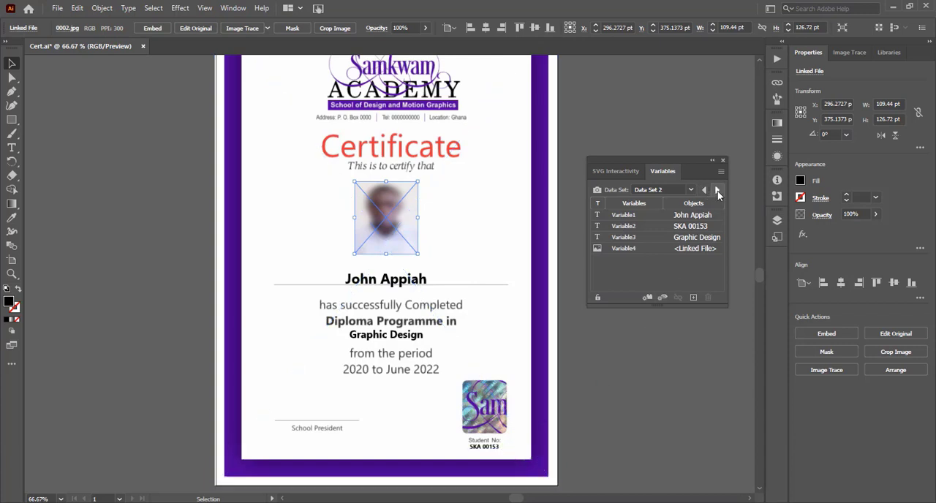
pyautogui.click(717, 190)
pyautogui.click(717, 190)
pyautogui.click(717, 190)
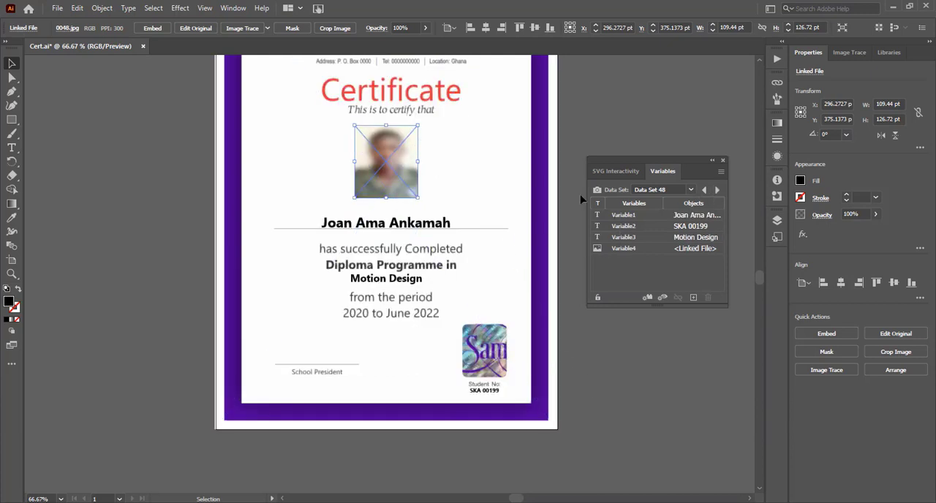
pyautogui.scroll(3, 759, 275)
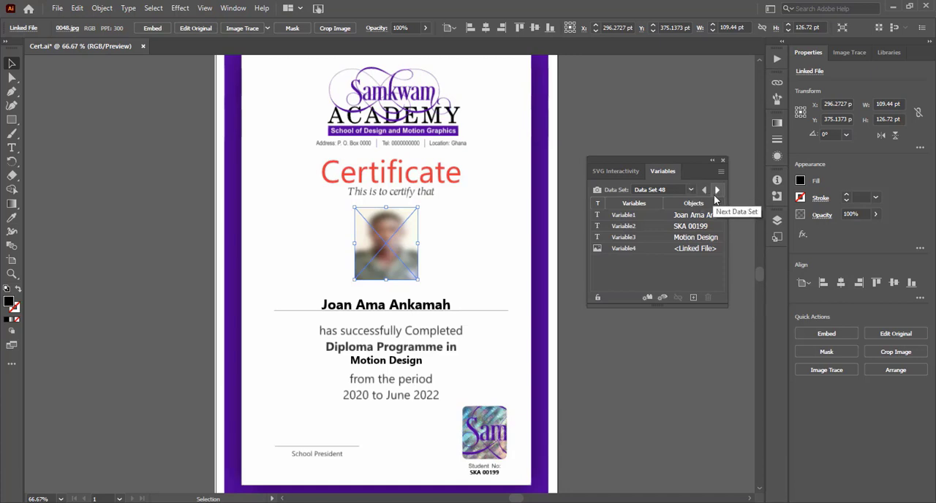
pyautogui.moveTo(691, 173); pyautogui.dragTo(691, 188)
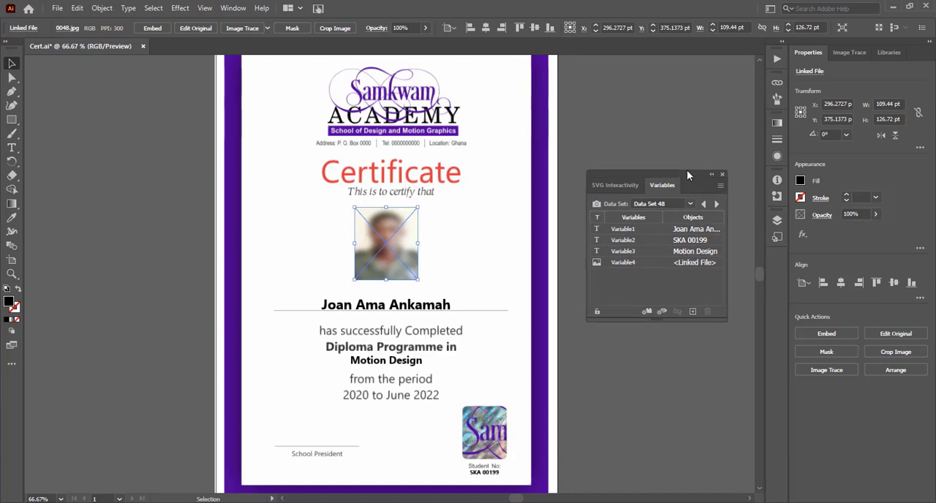
pyautogui.click(703, 205)
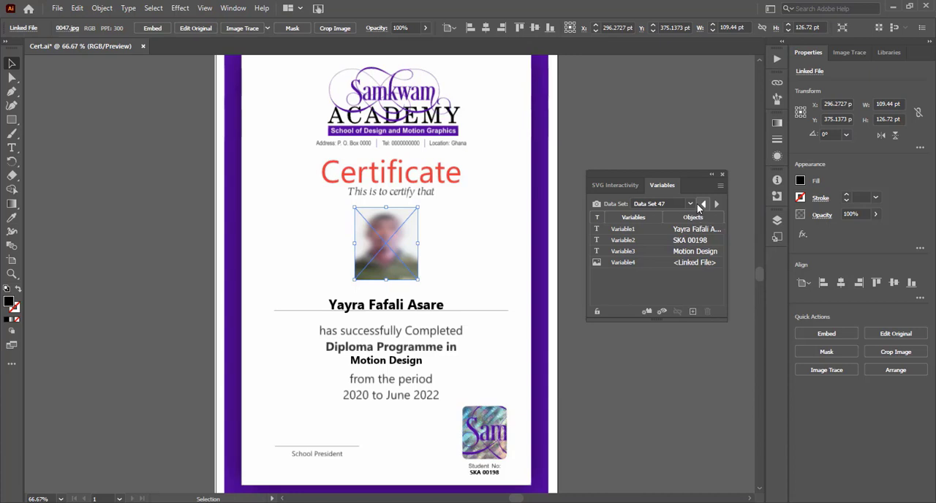
# Step: Close the Variables panel and open the Actions panel
pyautogui.click(722, 174)
pyautogui.click(777, 58)
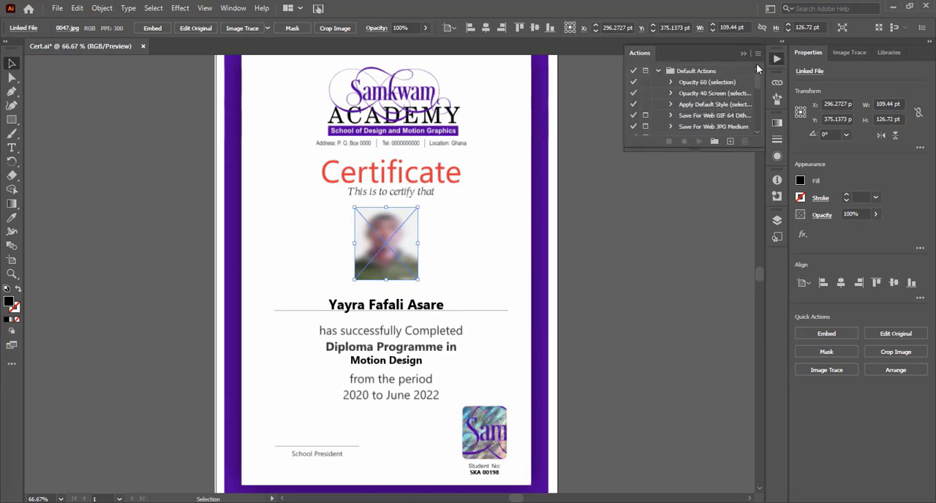
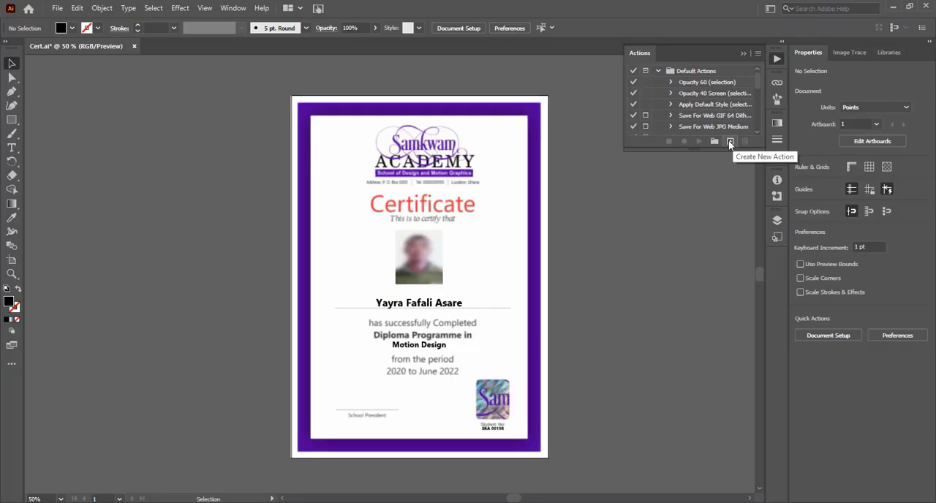
# Step: Create a new action named "save to PDF" in the Default Actions set and start recording it
pyautogui.click(690, 284)
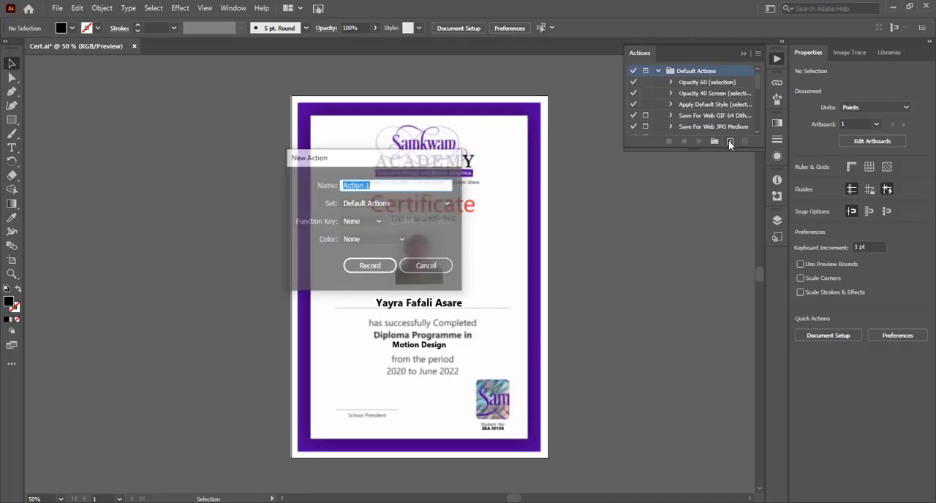
pyautogui.write('sav')
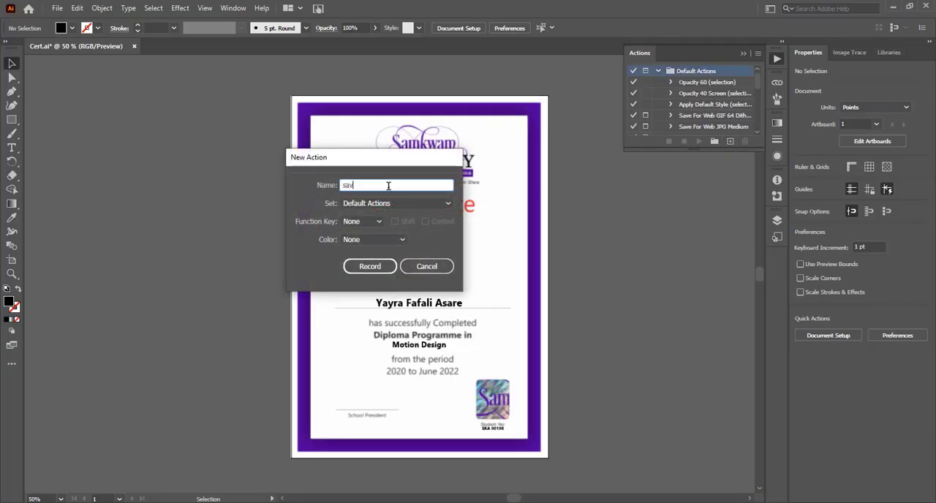
pyautogui.write('e to PDF')
pyautogui.click(369, 267)
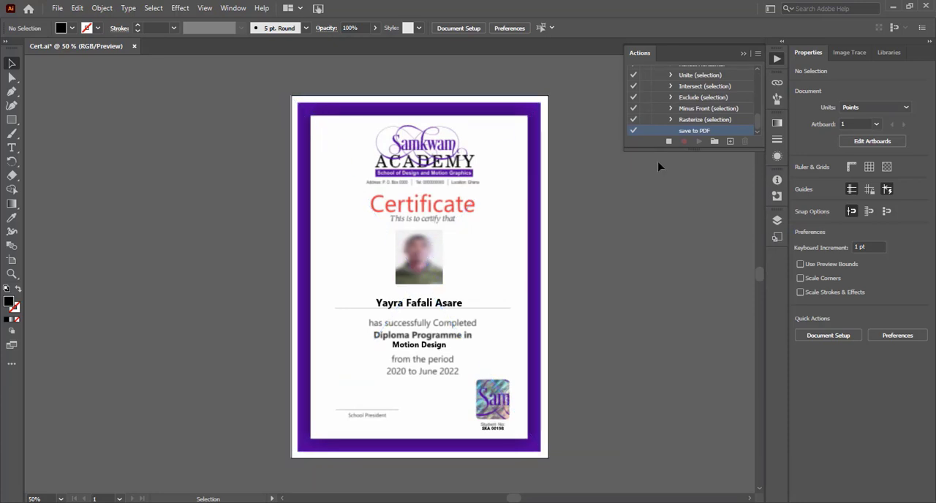
# Step: Record saving the document as an Adobe PDF named "Certificate" with the [Illustrator Default] preset, and stop the recording
pyautogui.click(58, 9)
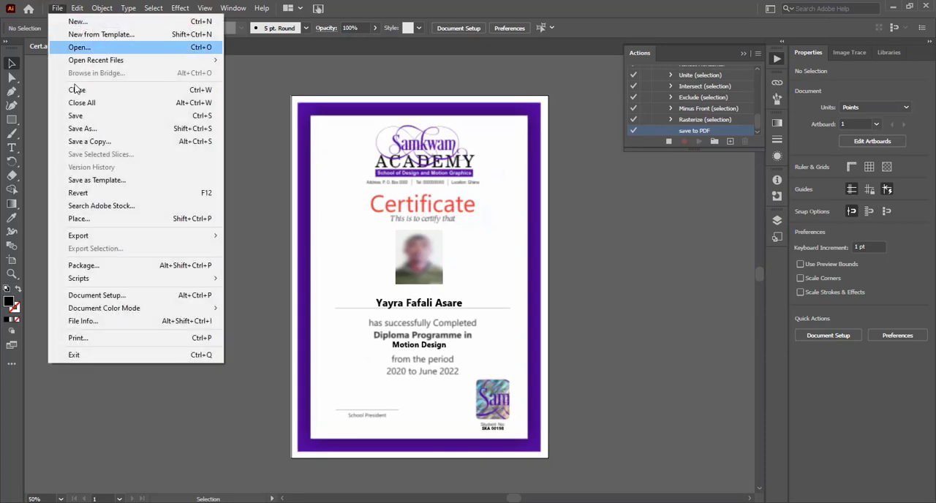
pyautogui.click(91, 129)
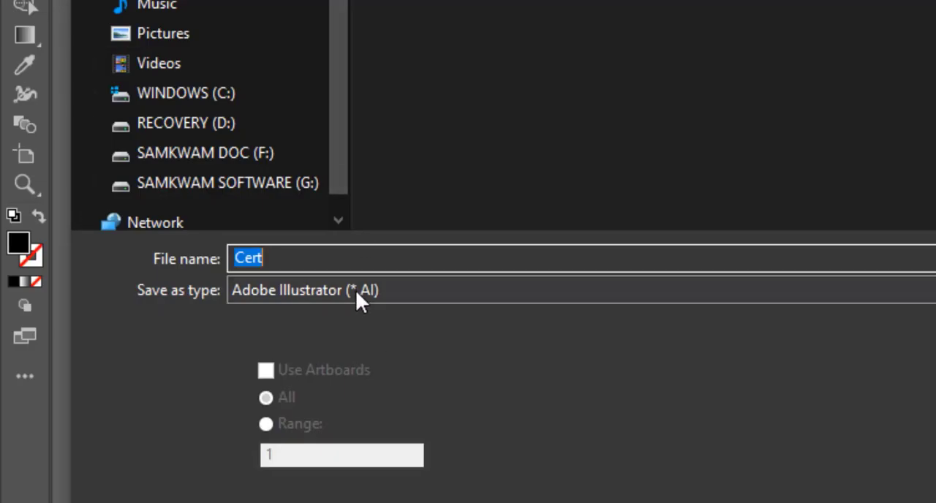
pyautogui.click(355, 287)
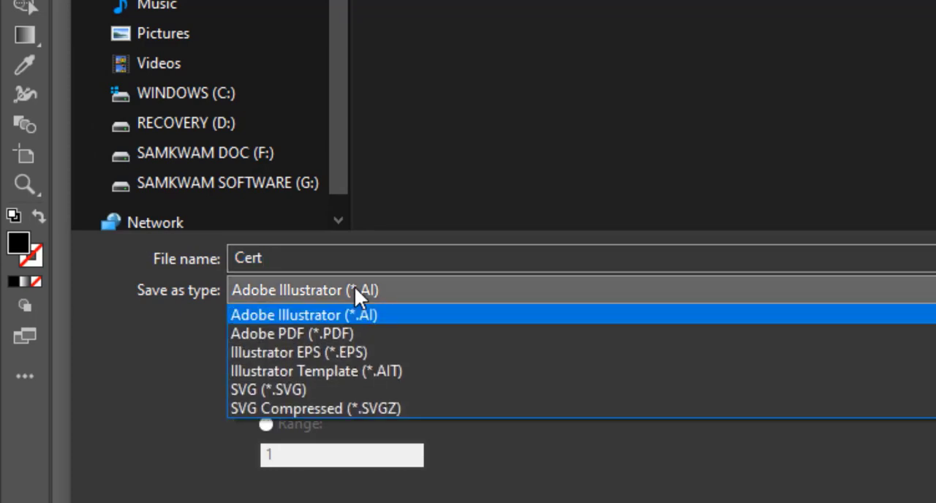
pyautogui.click(270, 332)
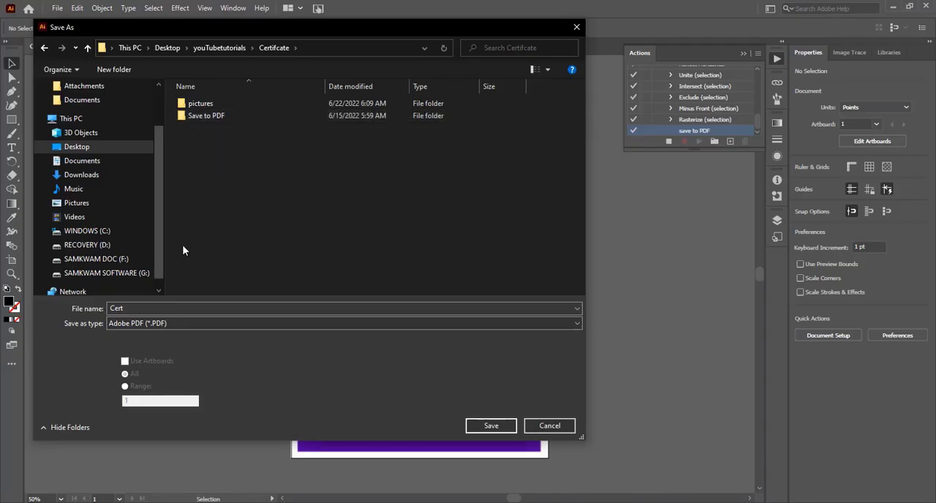
pyautogui.doubleClick(135, 309)
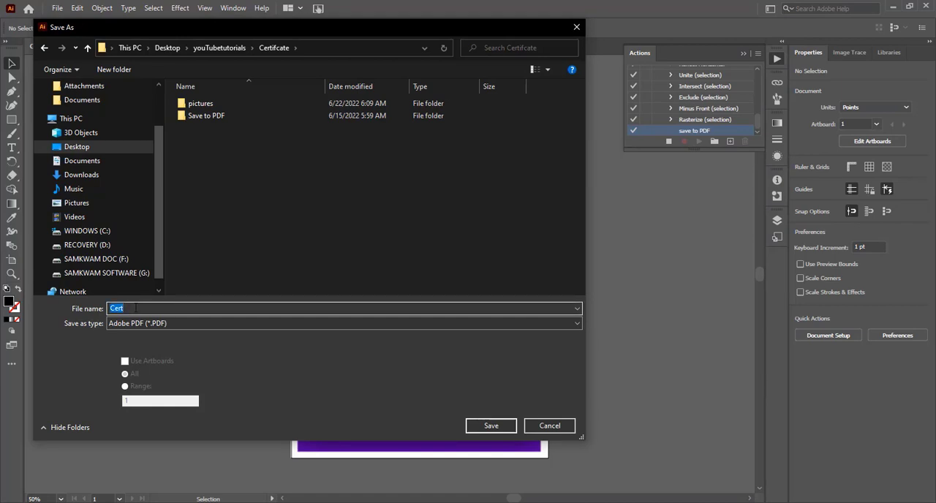
pyautogui.click(135, 308)
pyautogui.write('ificat')
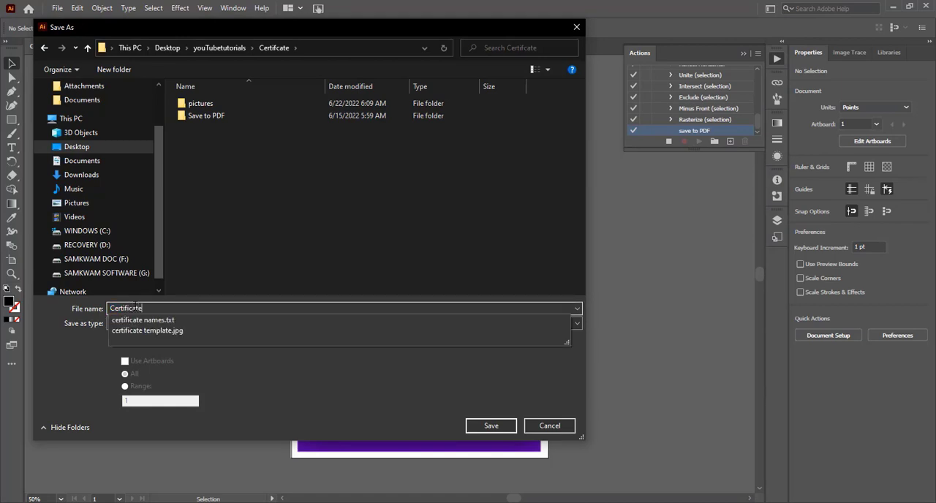
pyautogui.write('e')
pyautogui.click(486, 427)
pyautogui.click(487, 428)
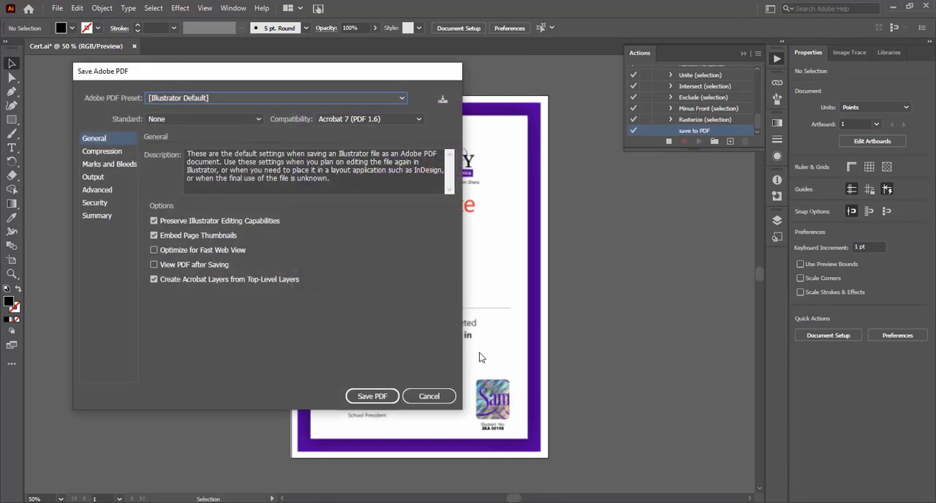
pyautogui.click(368, 399)
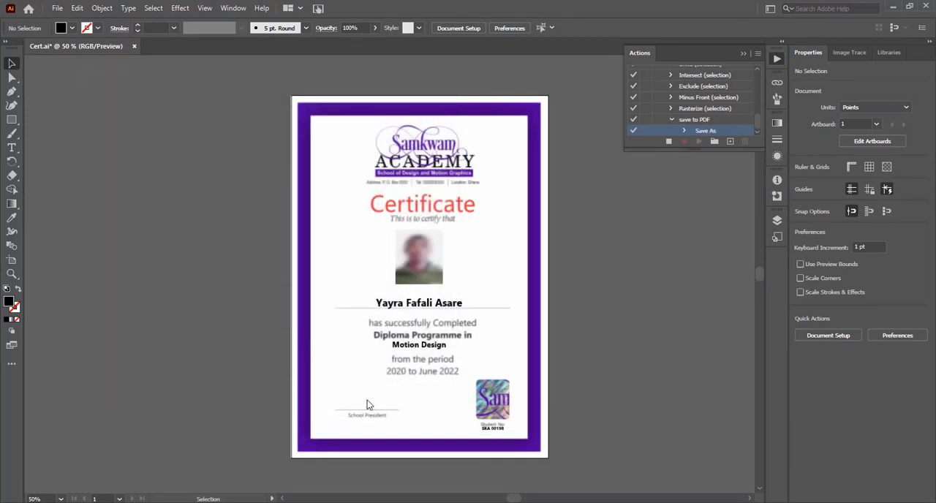
pyautogui.click(669, 142)
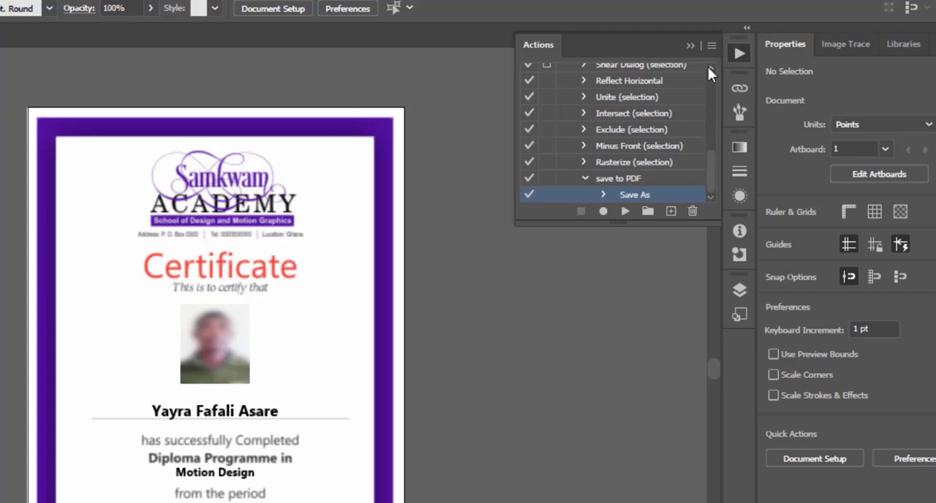
# Step: Set up a batch that plays the "save to PDF" action from Default Actions with Data Sets as the source
pyautogui.click(714, 44)
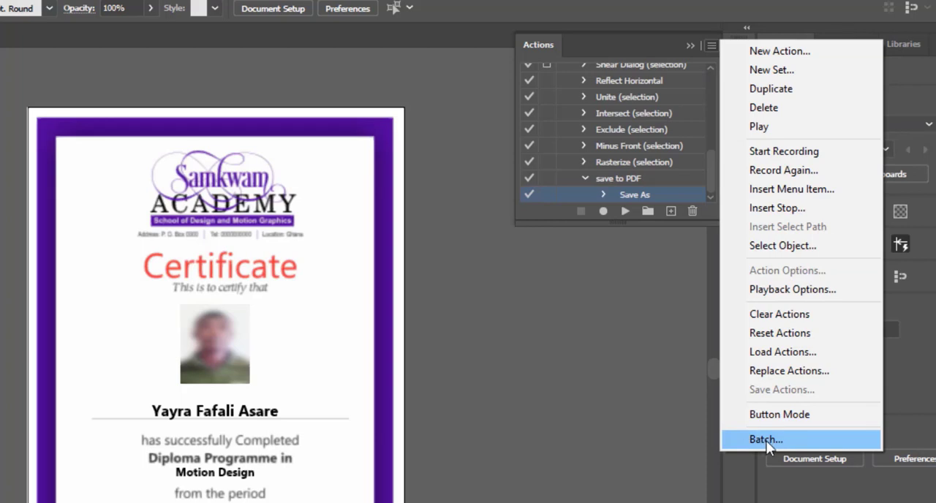
pyautogui.click(710, 46)
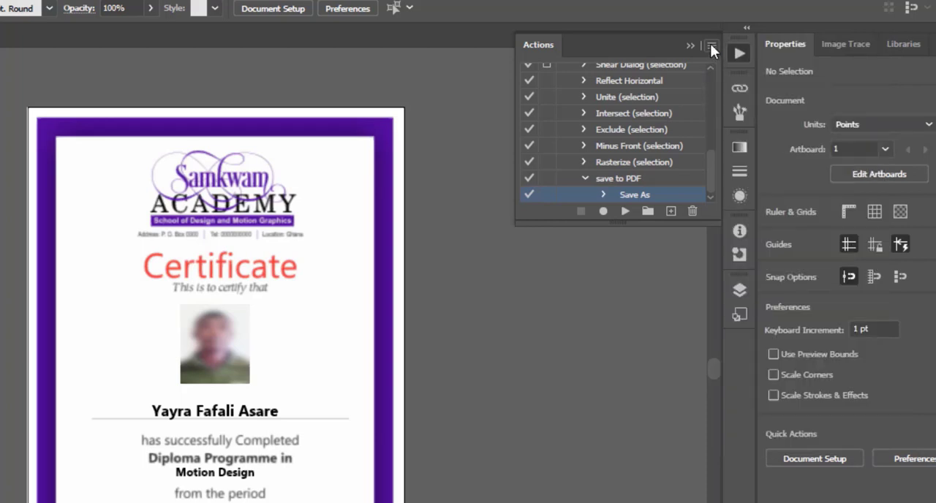
pyautogui.click(711, 46)
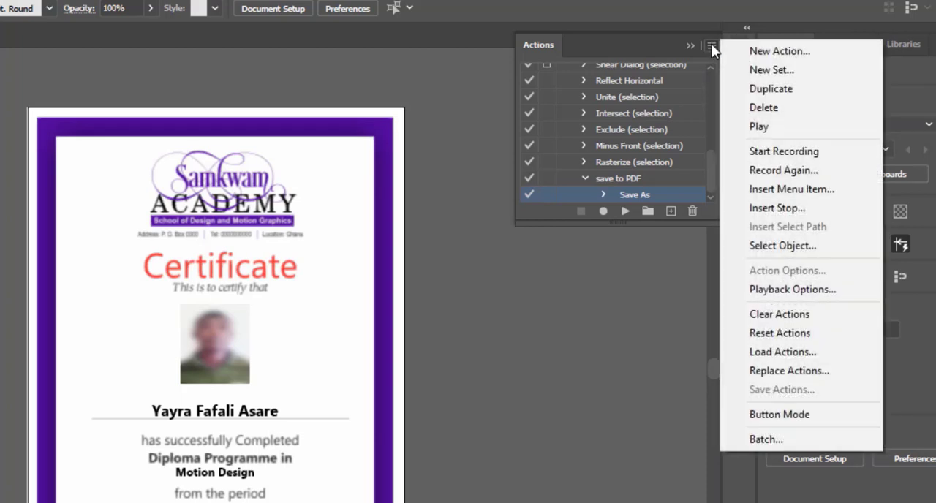
pyautogui.click(755, 442)
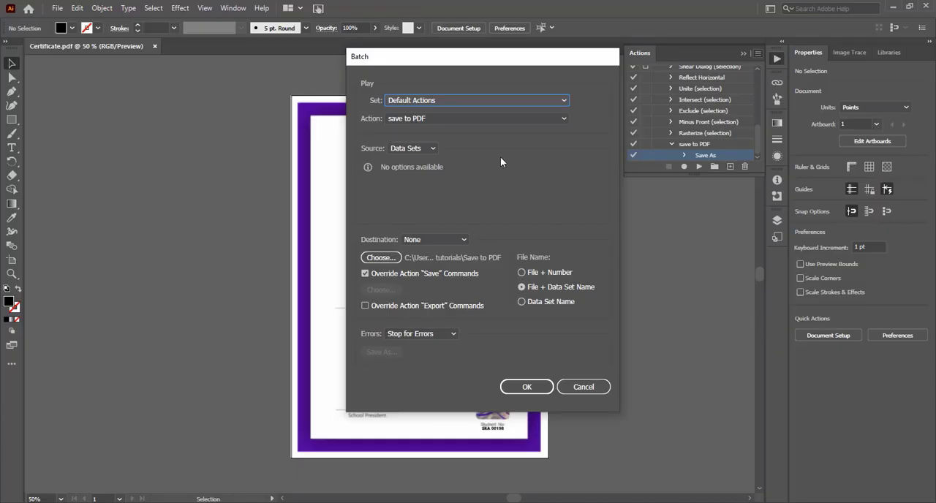
pyautogui.click(483, 118)
pyautogui.click(439, 120)
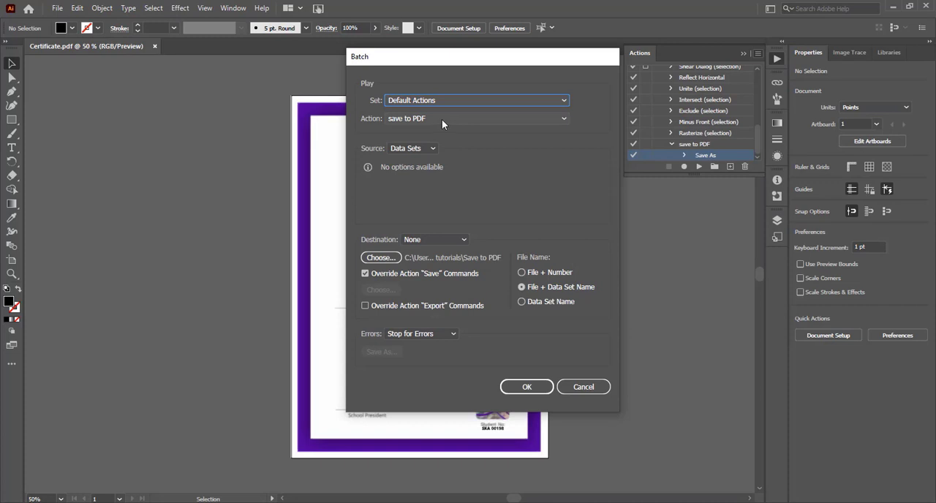
pyautogui.click(549, 120)
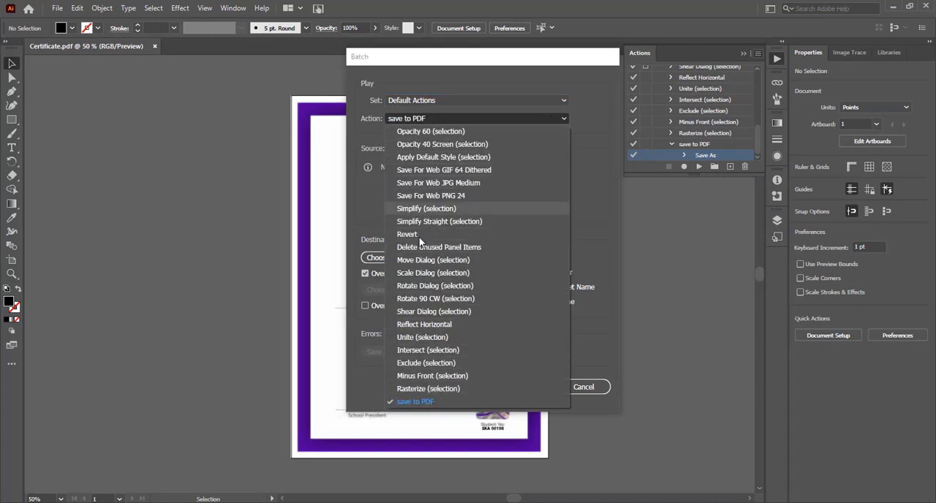
pyautogui.click(428, 405)
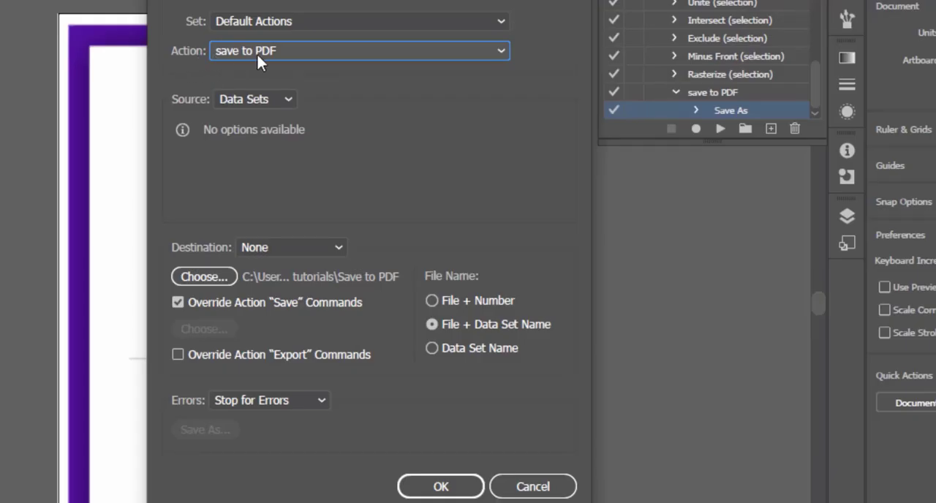
pyautogui.click(284, 100)
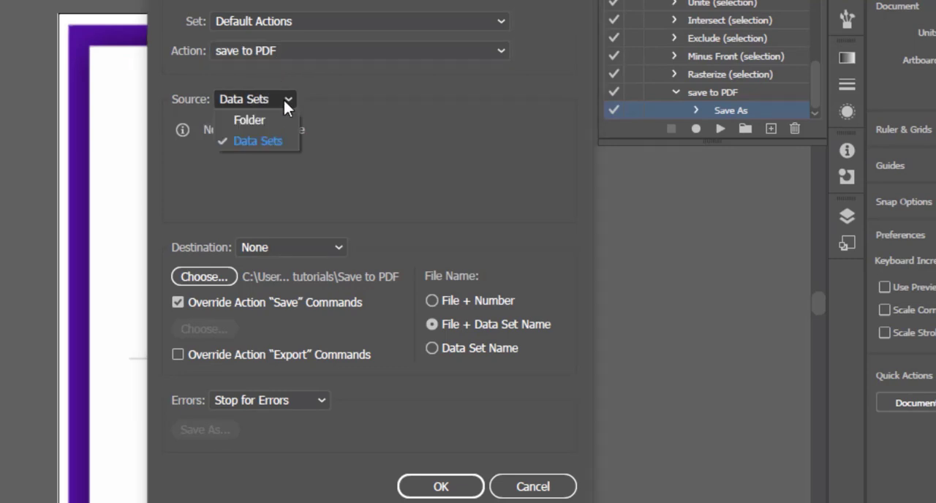
pyautogui.click(258, 144)
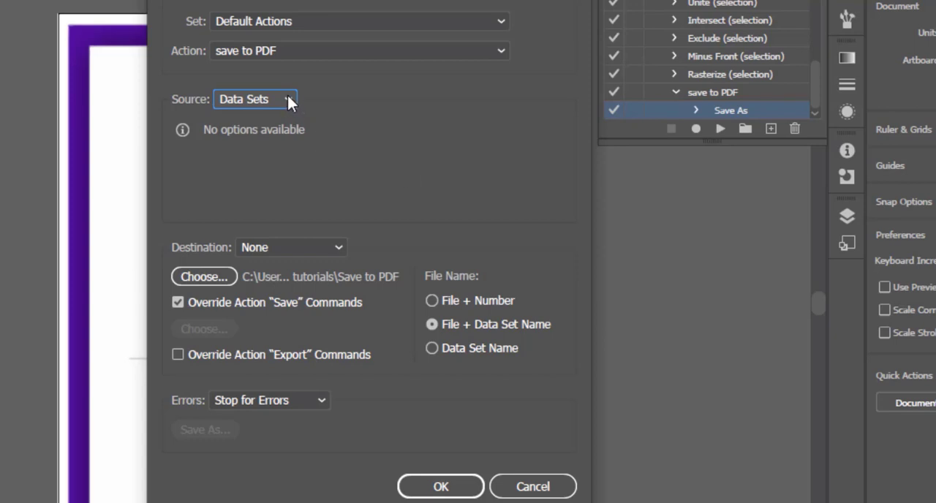
# Step: Set the batch's save folder to Desktop\youTubetutorials\Certifcate\Save to PDF
pyautogui.click(203, 281)
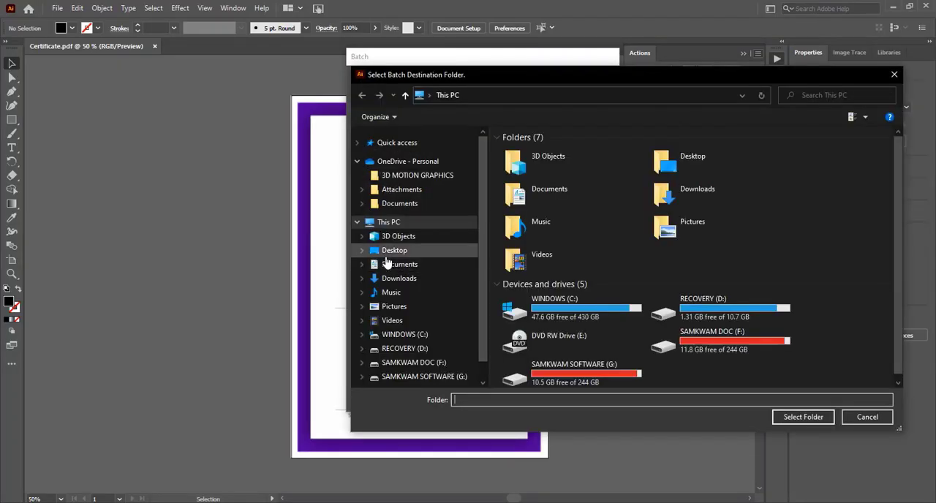
pyautogui.click(404, 253)
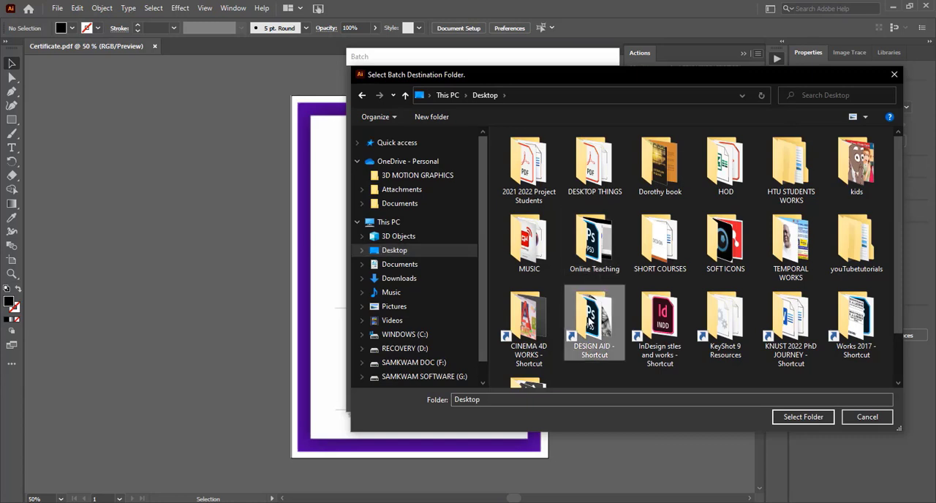
pyautogui.click(852, 250)
pyautogui.doubleClick(851, 253)
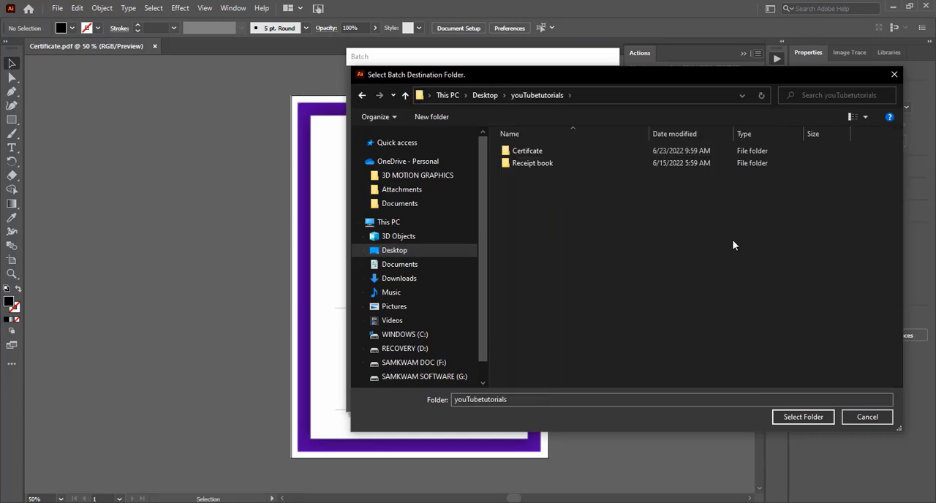
pyautogui.doubleClick(528, 152)
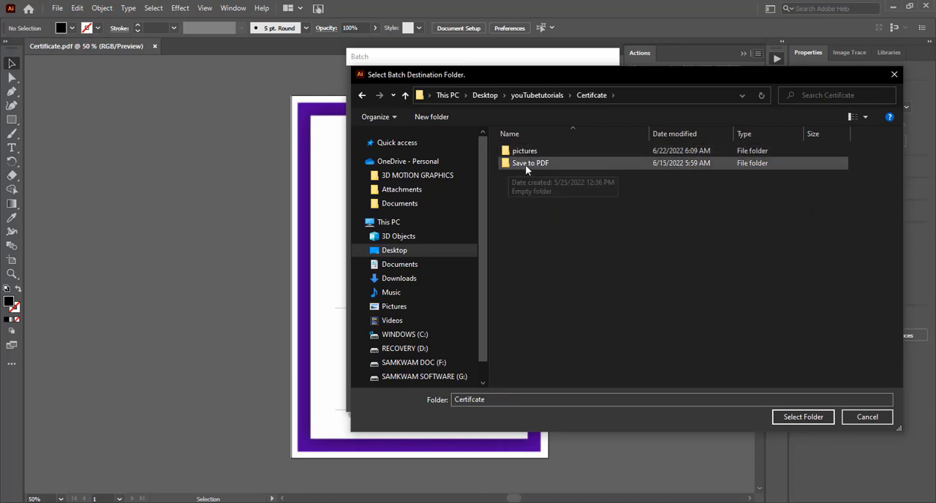
pyautogui.click(525, 165)
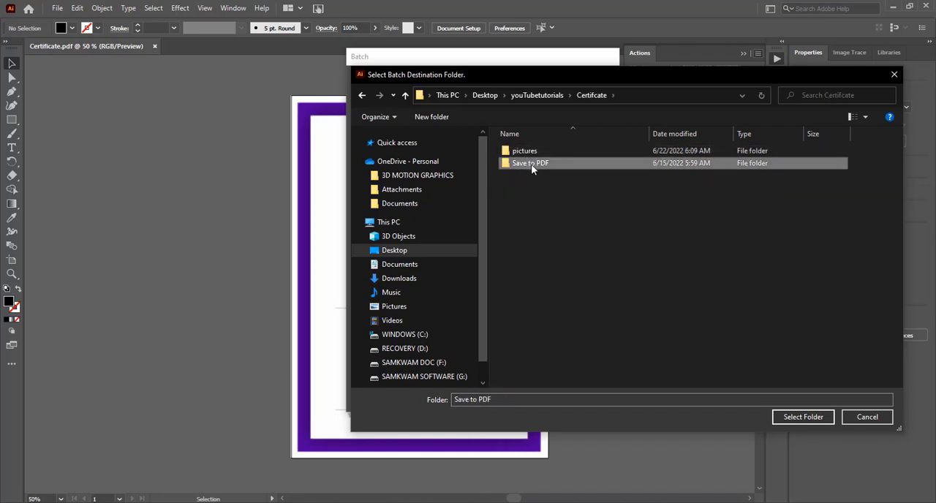
pyautogui.doubleClick(531, 164)
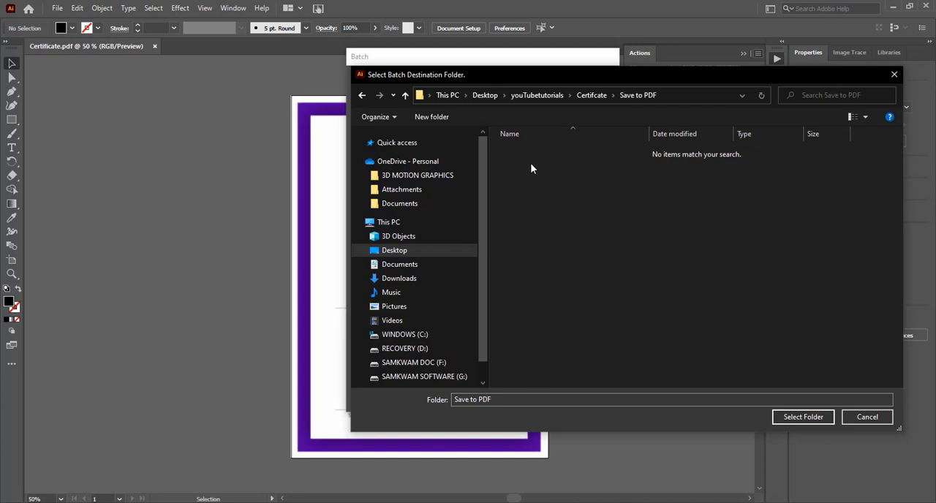
pyautogui.click(789, 418)
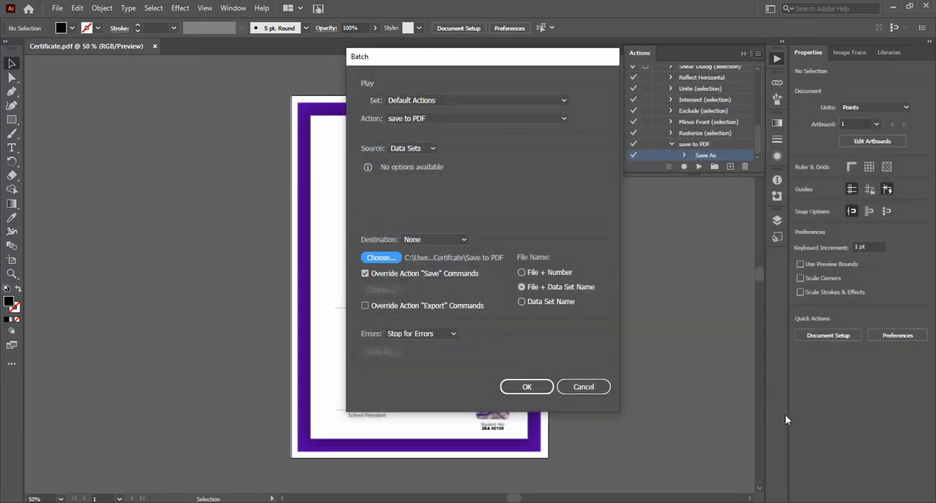
# Step: Set the batch file naming to File + Data Set Name and run the batch
pyautogui.click(522, 272)
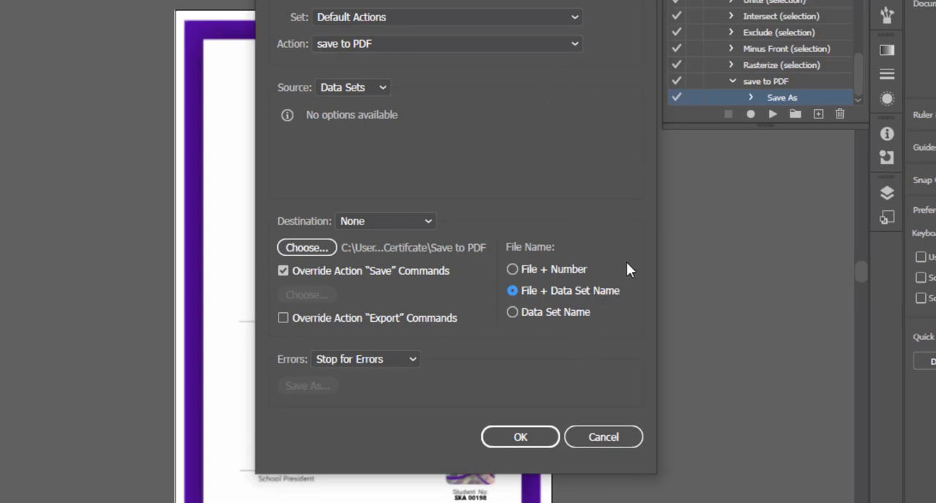
pyautogui.click(519, 438)
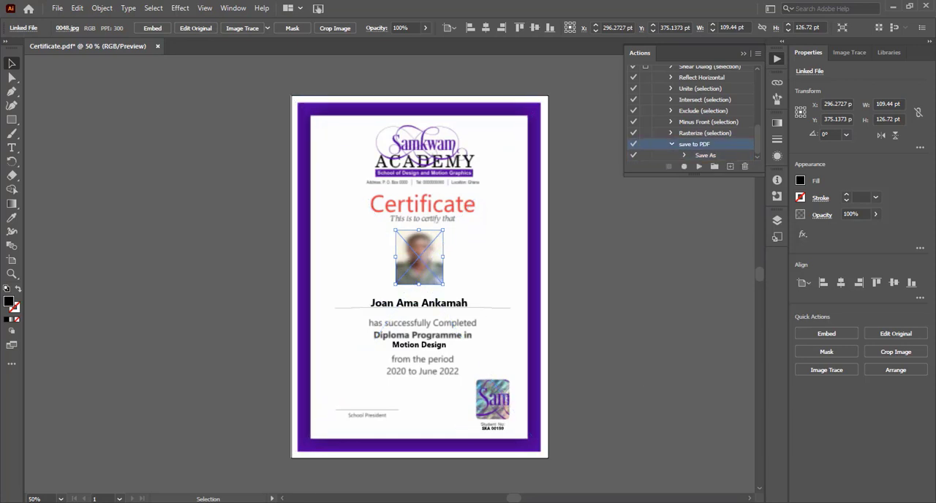
# Step: Switch to File Explorer, look through the exported PDFs in the Save to PDF folder and preview Certificate_Data Set 2
pyautogui.hotkey('alt', 'Tab')
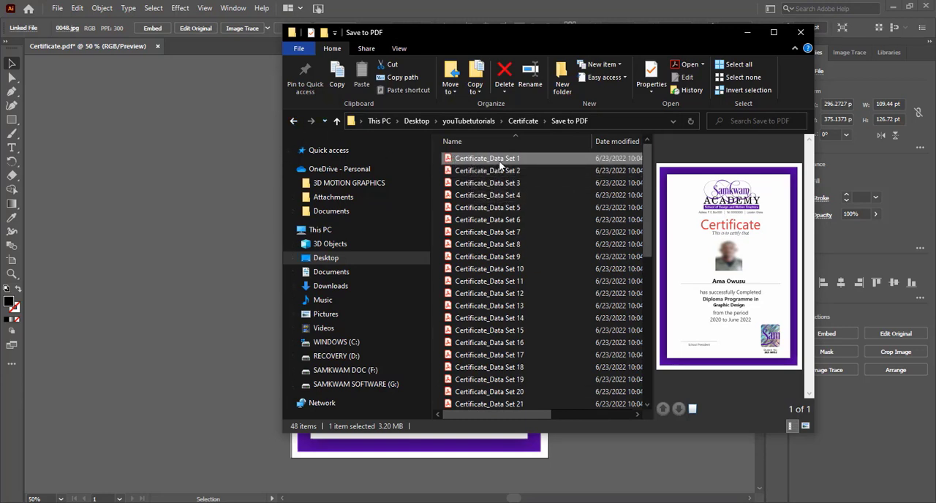
pyautogui.scroll(-9, 508, 179)
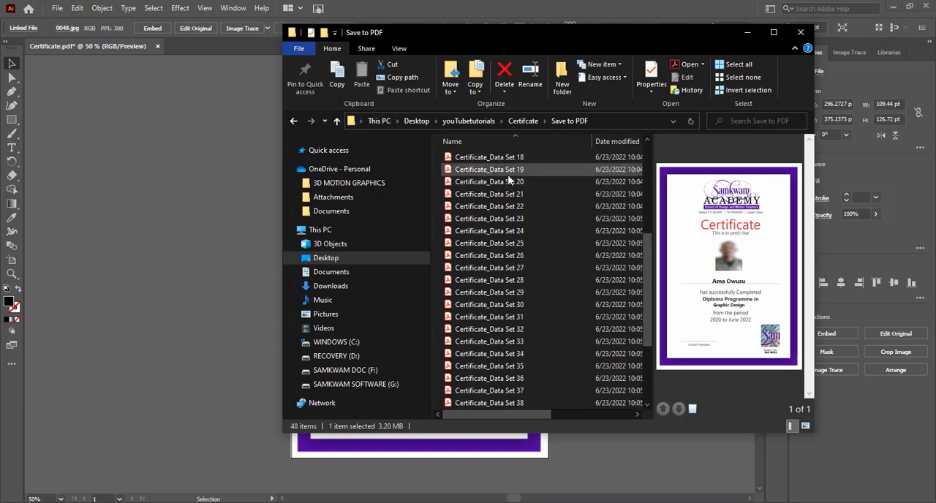
pyautogui.scroll(9, 519, 307)
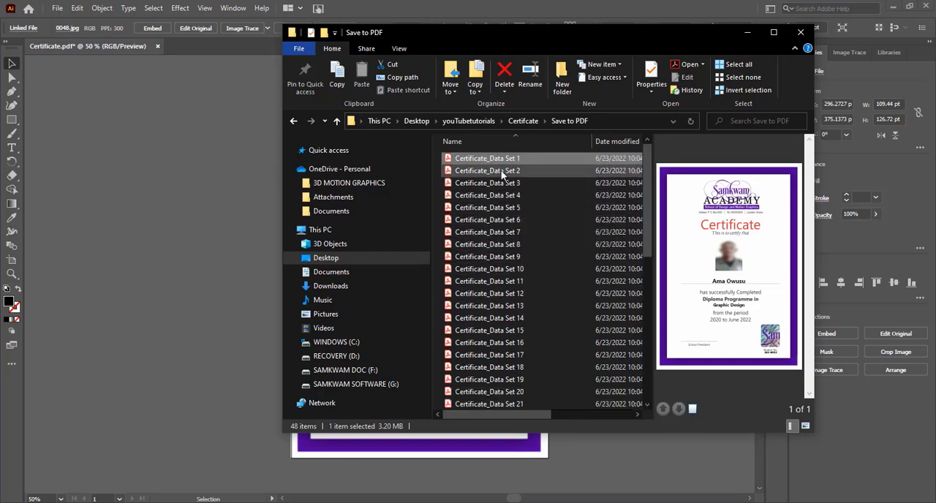
pyautogui.click(480, 172)
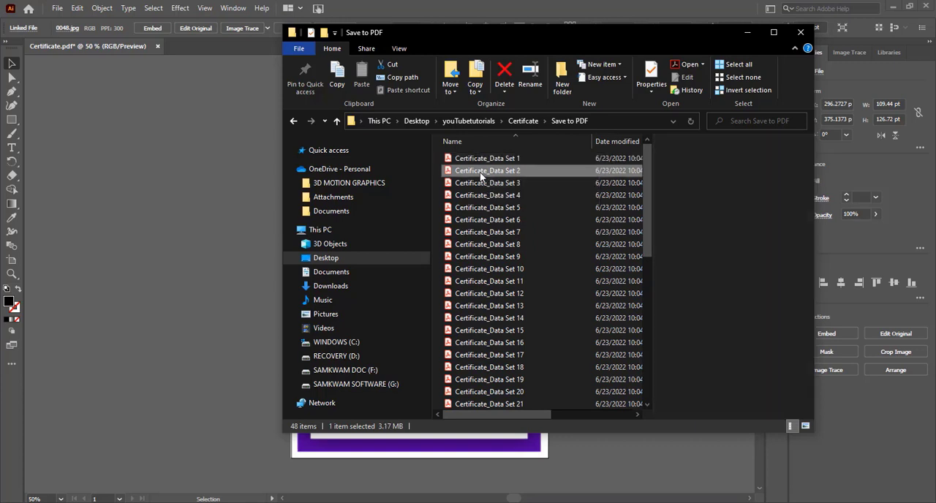
# Step: Preview Certificate_Data Set 4, 7 and 10 in the Save to PDF folder and look through the exported file list
pyautogui.click(487, 196)
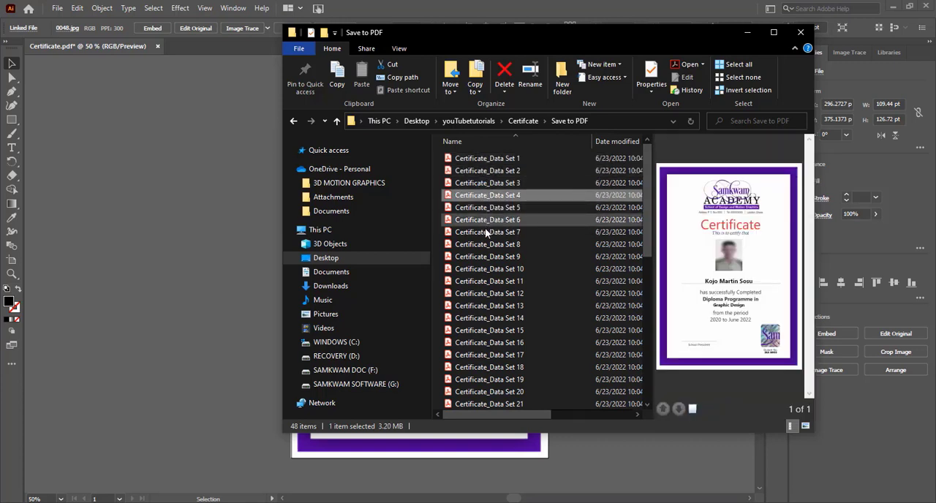
pyautogui.click(490, 234)
pyautogui.click(492, 270)
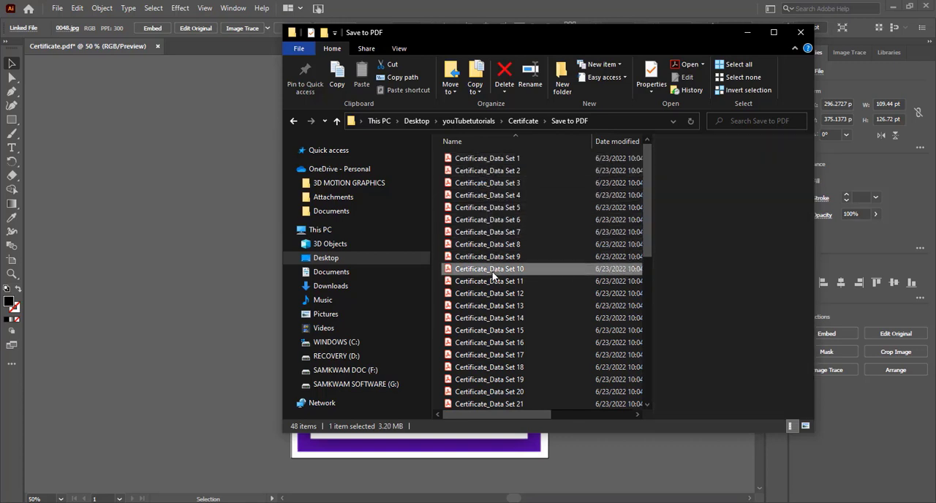
pyautogui.scroll(-7, 496, 285)
pyautogui.scroll(7, 500, 293)
# Step: Open Certificate_Data Set 1 in Adobe Acrobat, examine the whole certificate, then minimize Acrobat
pyautogui.click(485, 160)
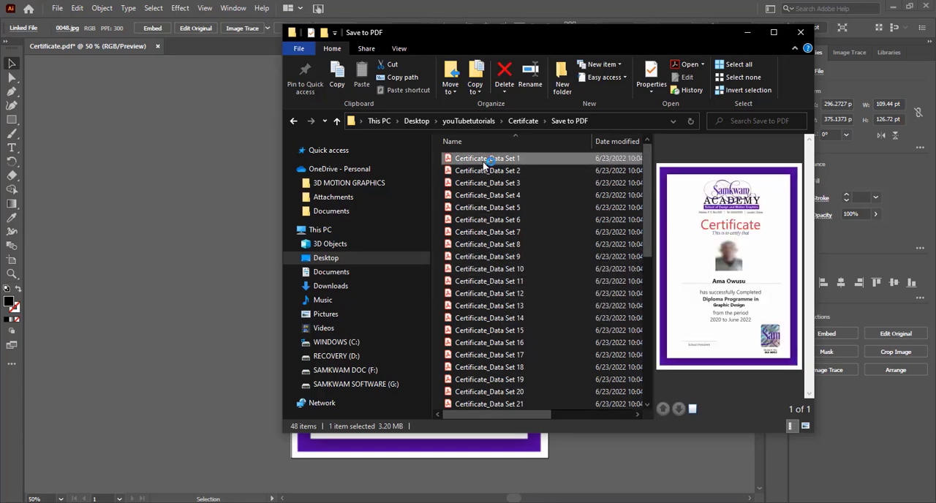
pyautogui.doubleClick(484, 160)
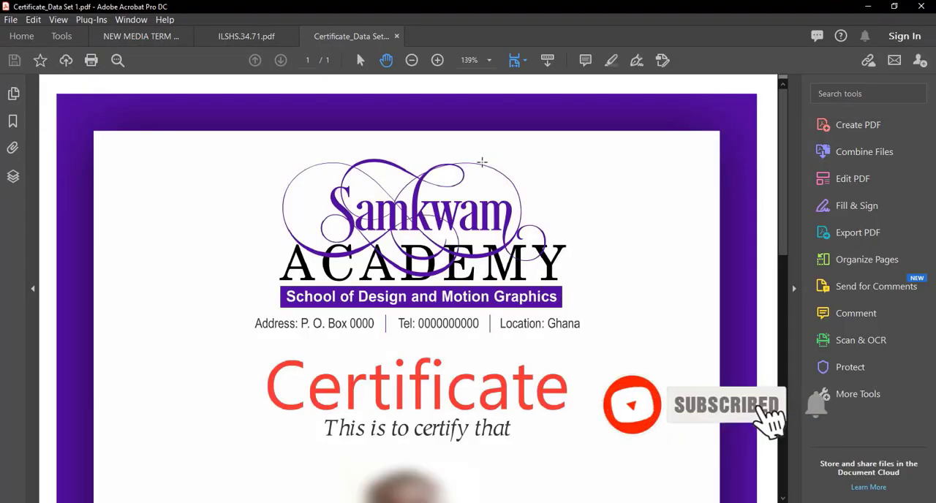
pyautogui.scroll(-3, 491, 264)
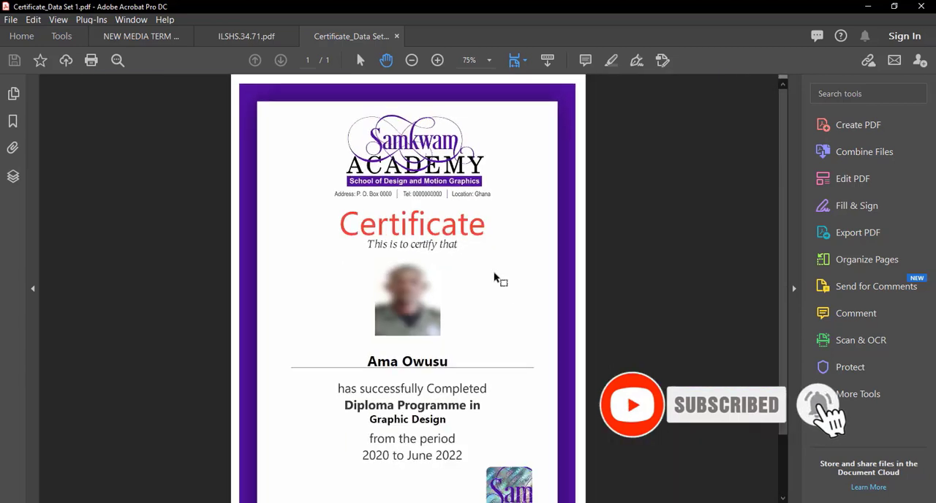
pyautogui.scroll(-1, 493, 278)
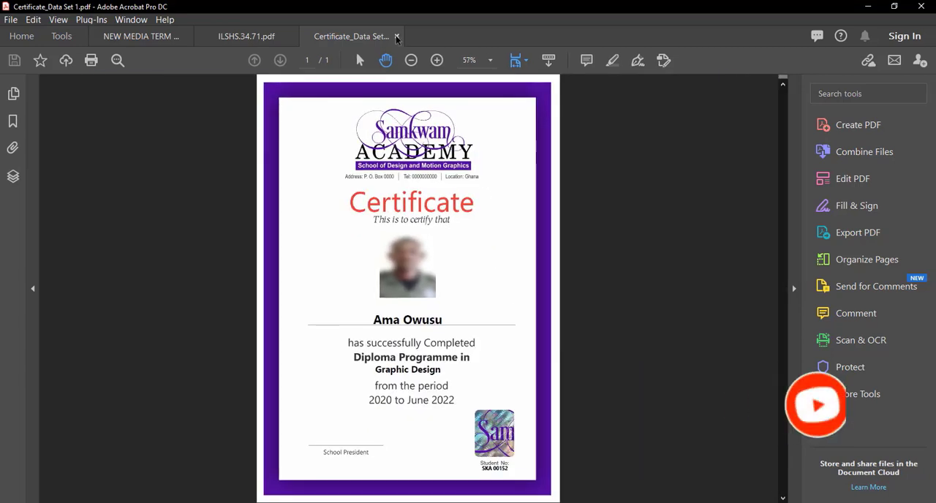
pyautogui.click(869, 7)
# Step: Open Certificate_Data Set 13 in Adobe Acrobat, check its photo, name, programme and student number, then minimize Acrobat
pyautogui.click(509, 307)
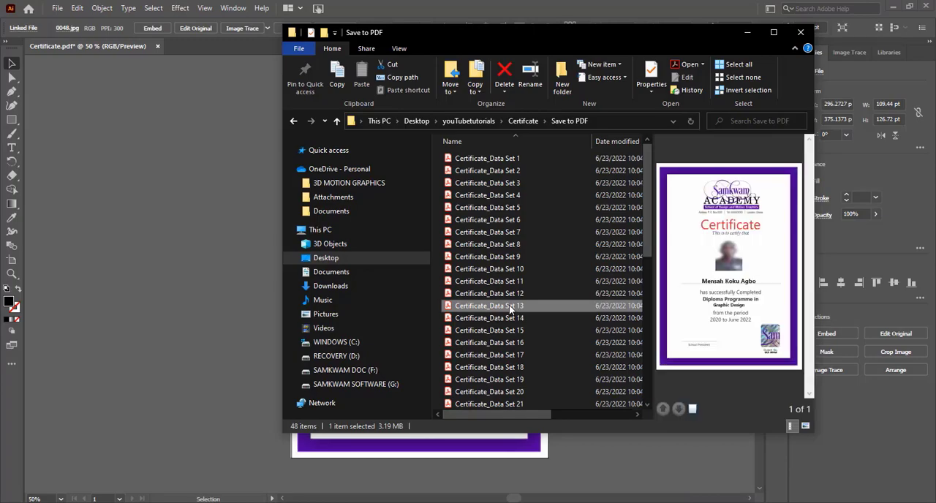
pyautogui.doubleClick(509, 307)
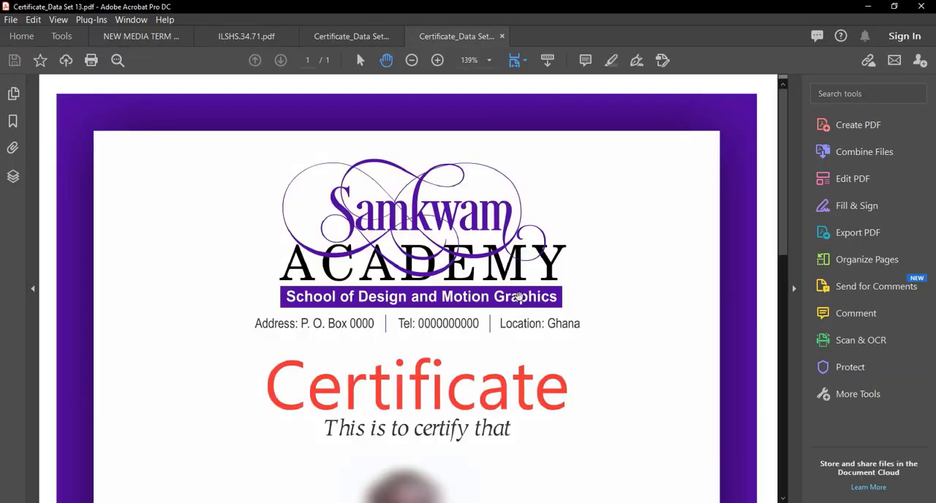
pyautogui.scroll(-2, 527, 278)
pyautogui.scroll(-1, 515, 288)
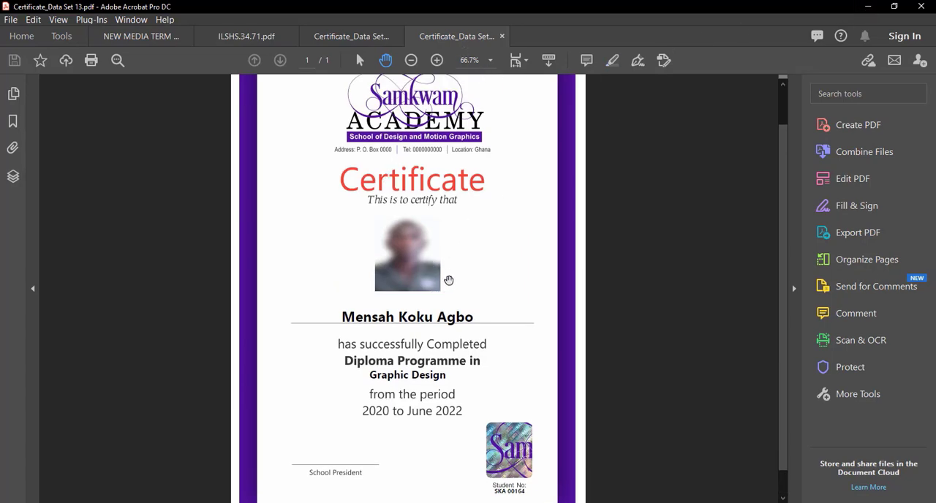
pyautogui.scroll(-1, 425, 285)
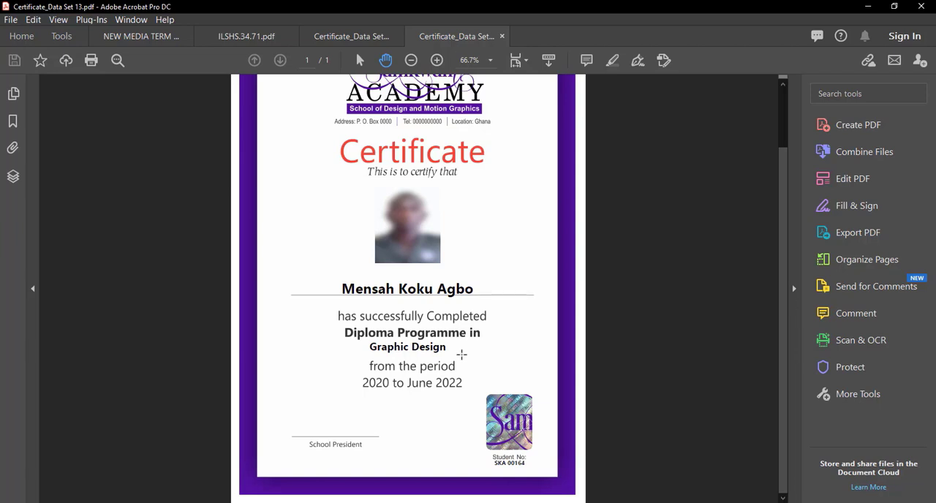
pyautogui.click(871, 7)
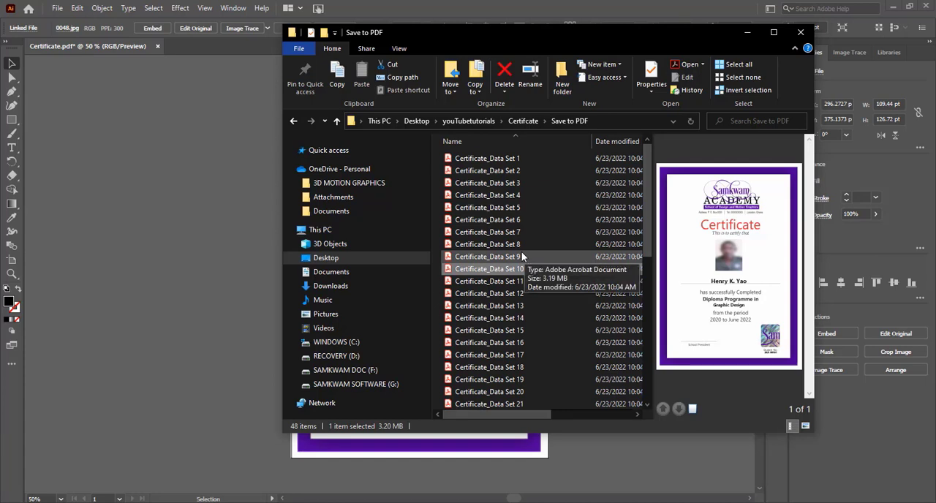
# Step: Look through the rest of the exported PDFs and preview Certificate_Data Set 43
pyautogui.scroll(-2, 527, 220)
pyautogui.scroll(-7, 526, 236)
pyautogui.click(518, 342)
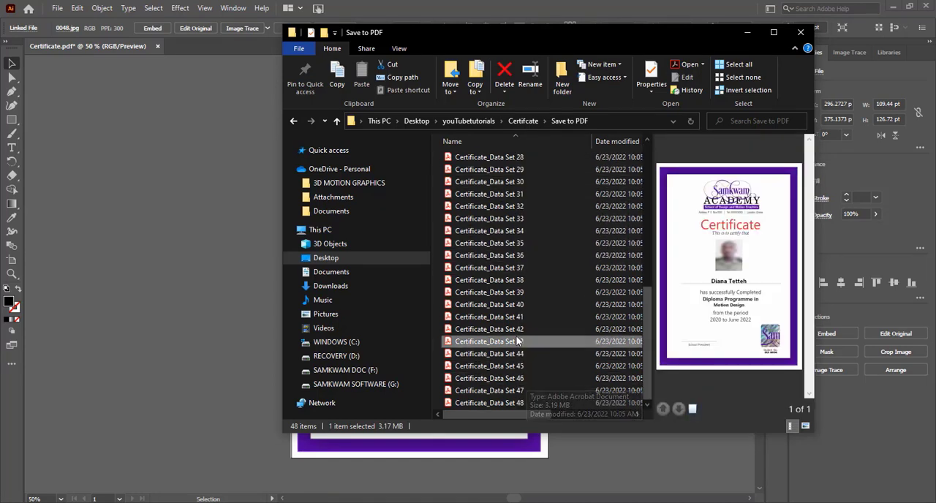
pyautogui.scroll(6, 520, 289)
pyautogui.scroll(3, 520, 287)
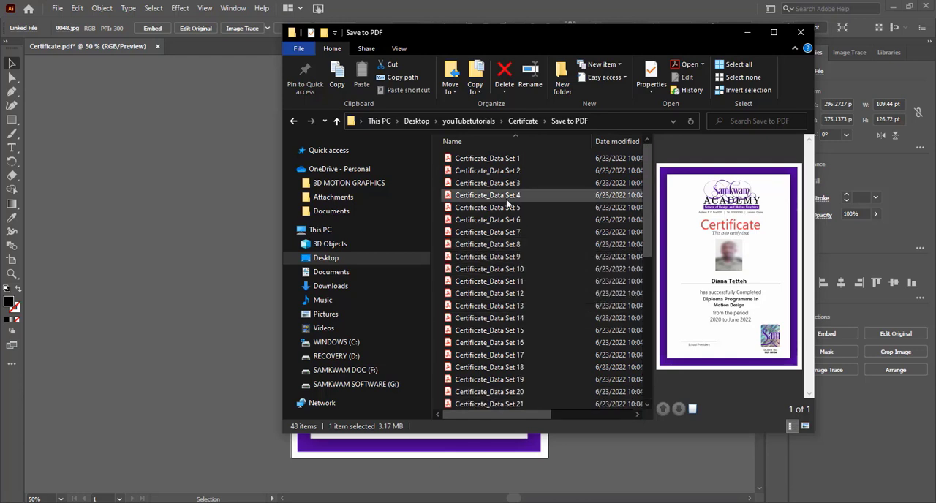
# Step: Select all the certificate PDFs in the Save to PDF folder and combine them into one file in Adobe Acrobat
pyautogui.hotkey('ctrl', 'a')
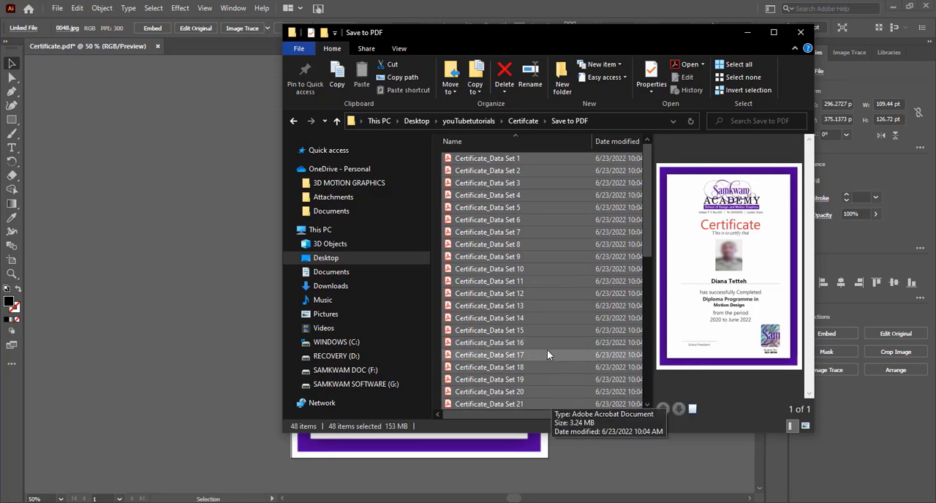
pyautogui.rightClick(511, 208)
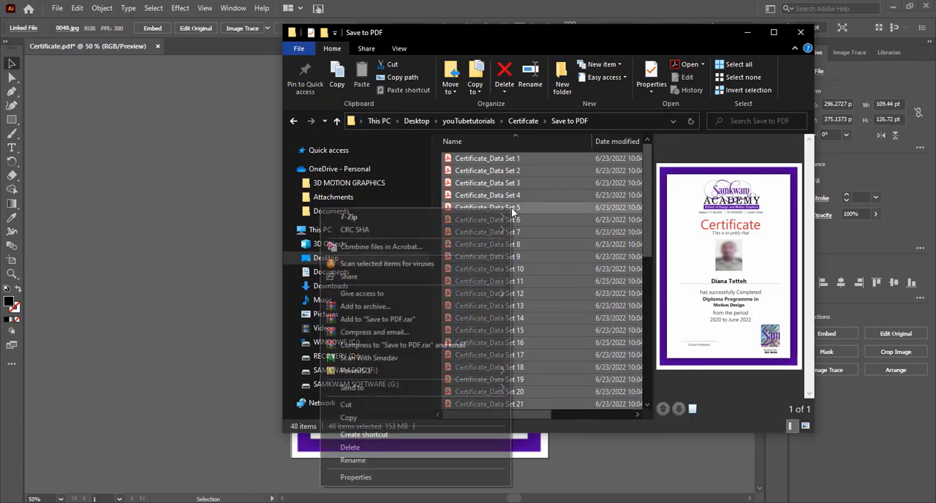
pyautogui.click(405, 248)
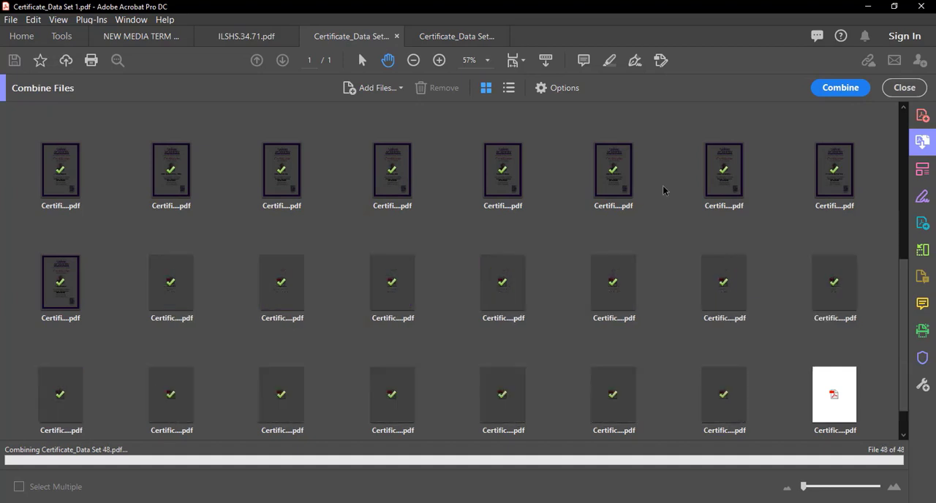
# Step: Look through the combined PDF's pages at a reduced zoom to check the photo, name, programme and student number on the certificates
pyautogui.scroll(-5, 658, 245)
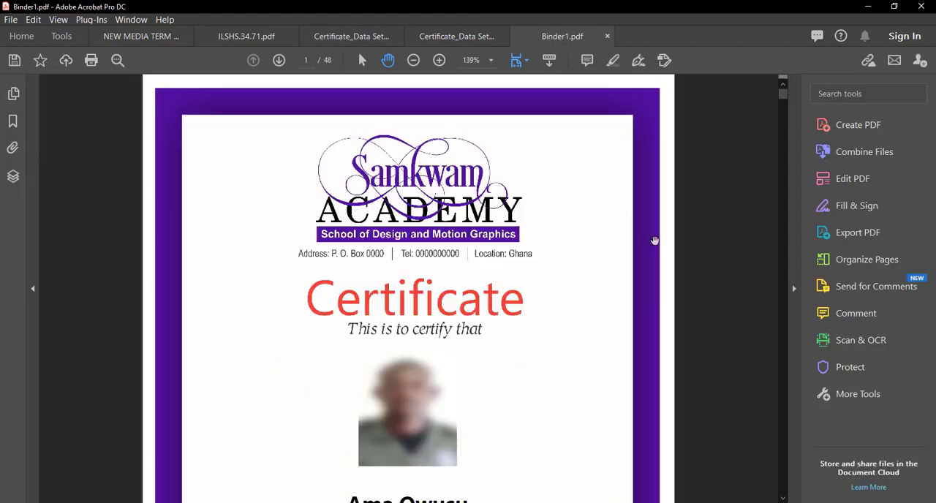
pyautogui.moveTo(781, 123); pyautogui.dragTo(770, 247)
pyautogui.scroll(-10, 634, 277)
pyautogui.scroll(-10, 615, 279)
pyautogui.scroll(-5, 606, 273)
pyautogui.scroll(1, 607, 273)
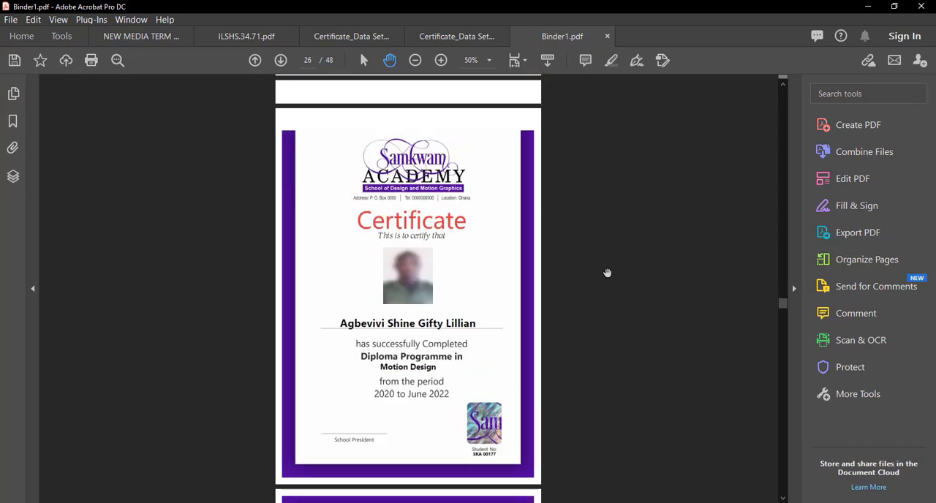